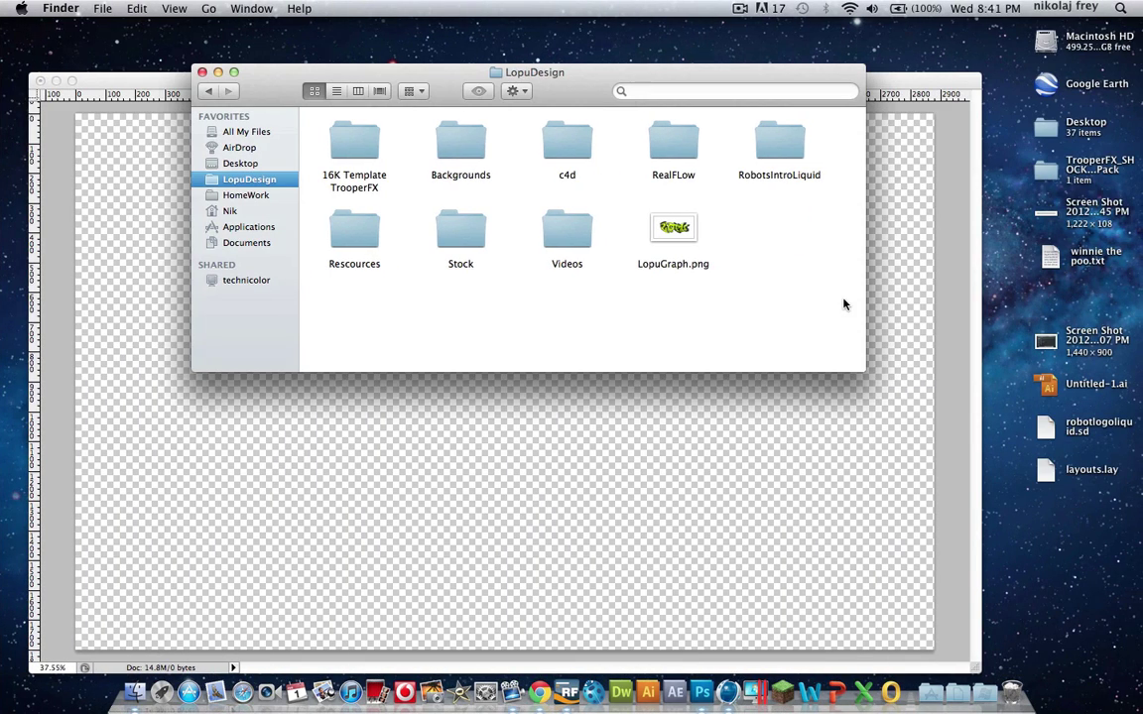
Open LopuGraph.png from the LopuDesign folder in Photoshop and copy its entire image.
left_click(674, 230)
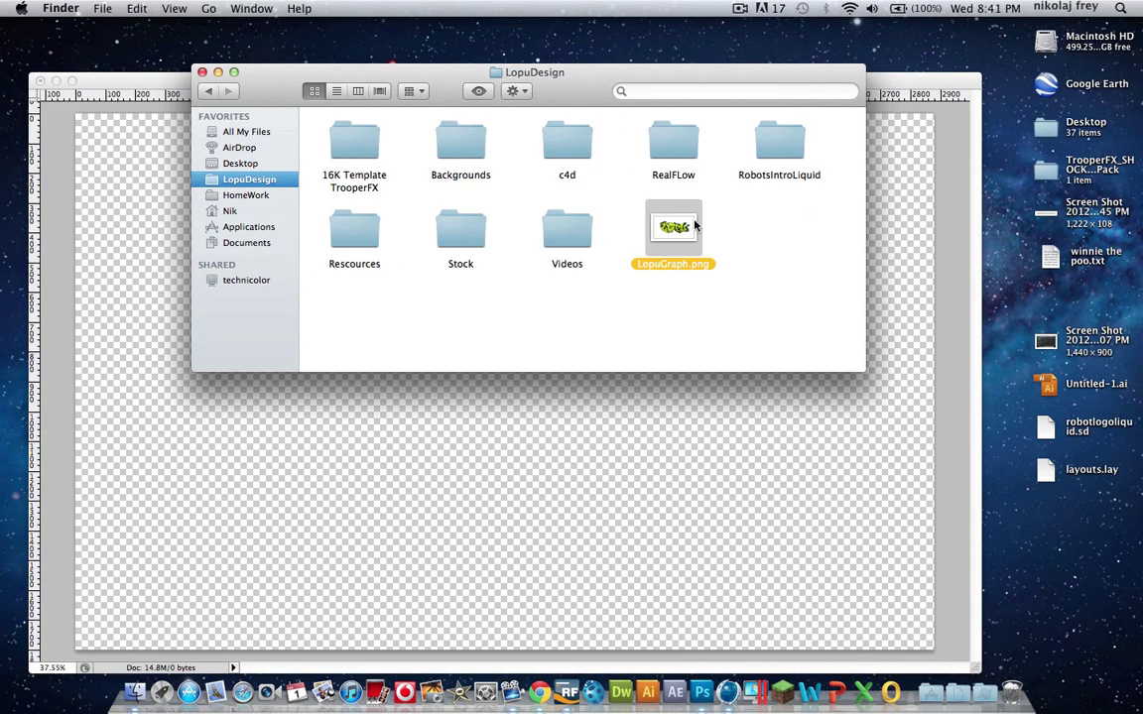
left_click_drag(643, 222, 701, 685)
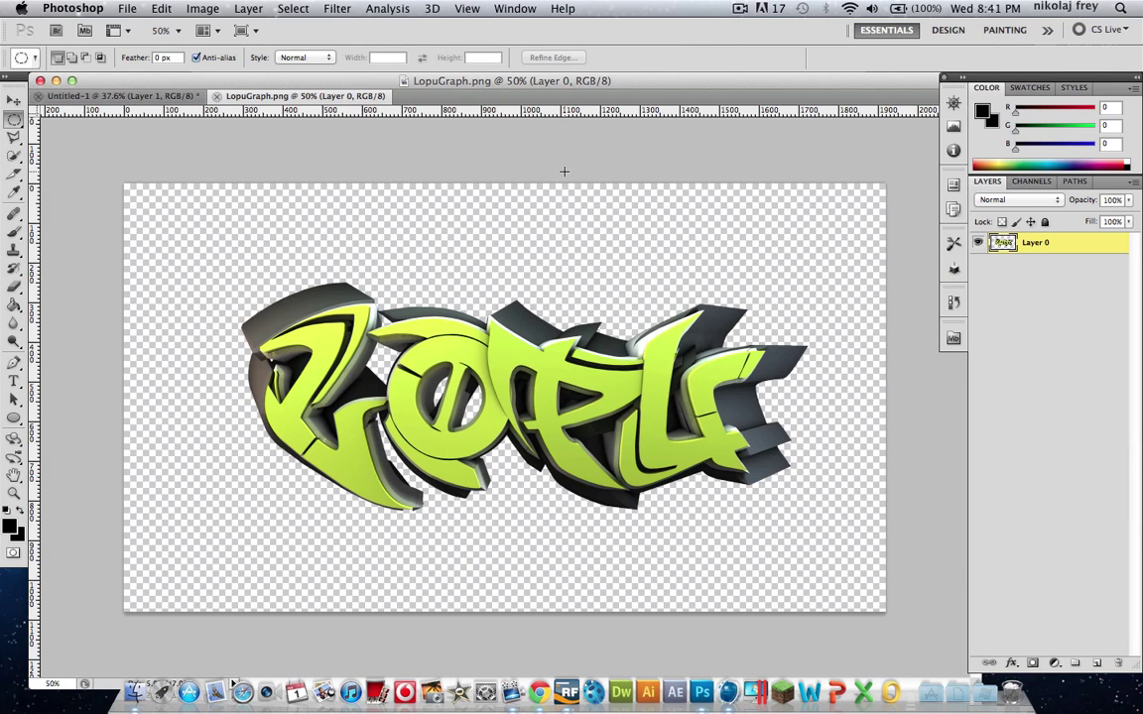
key("super+a")
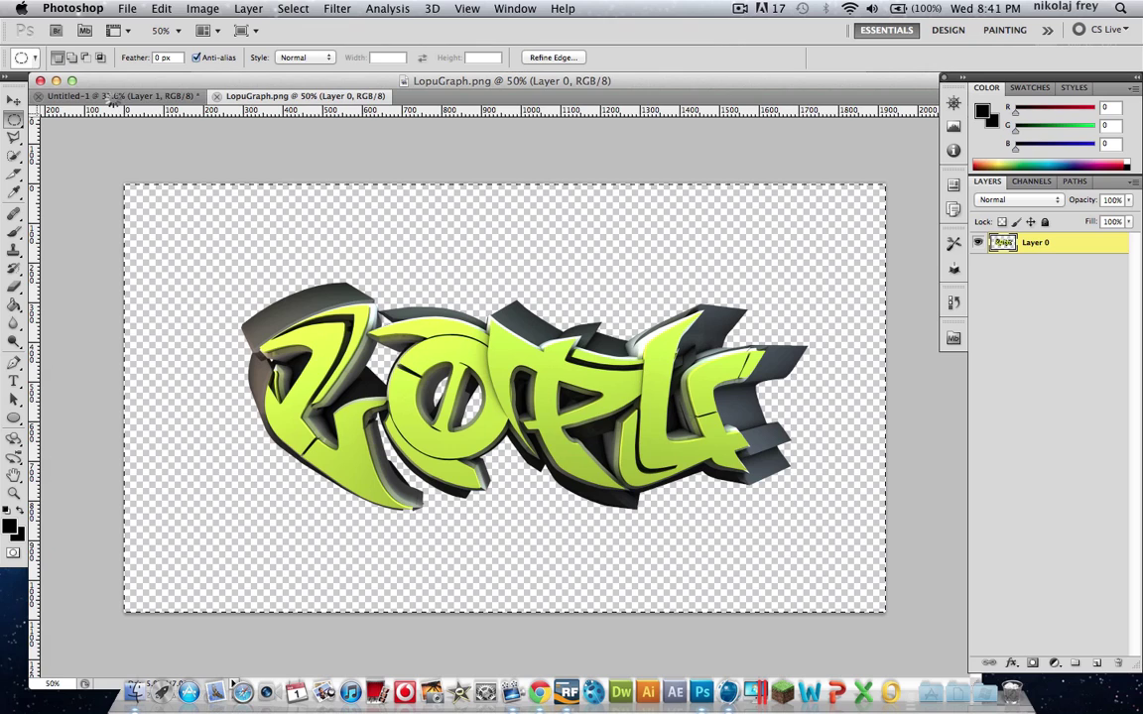
key("super+c")
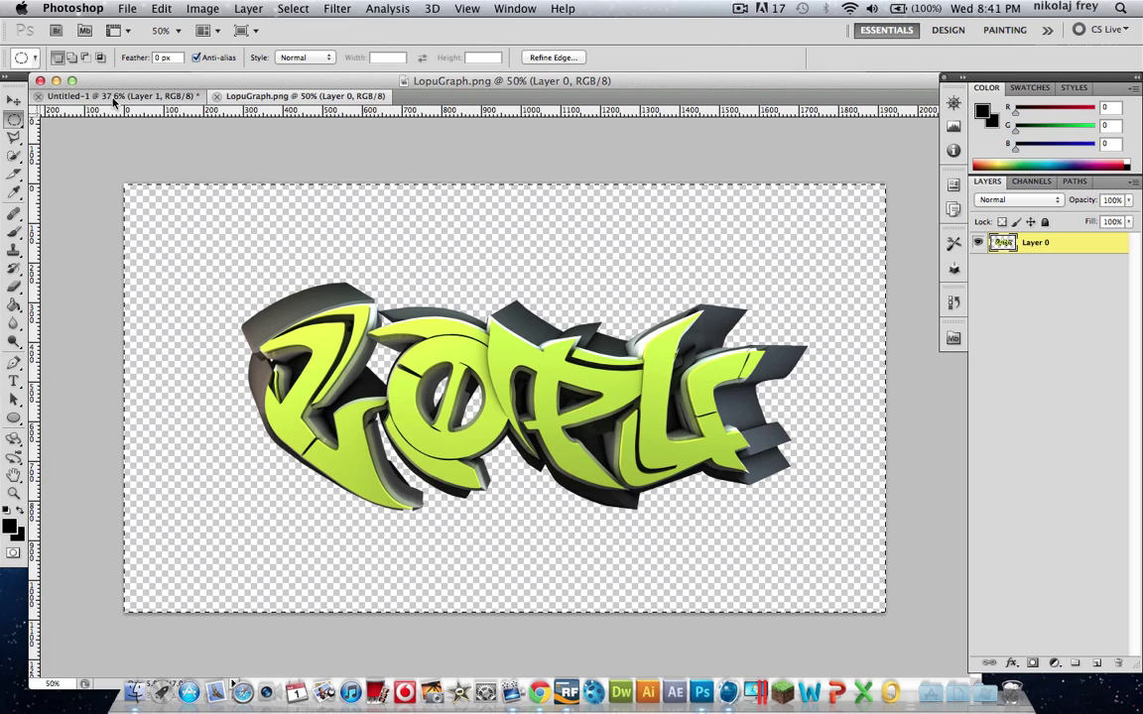
Paste the copied logo into the Untitled-1 document and move it slightly upward on the canvas.
left_click(115, 96)
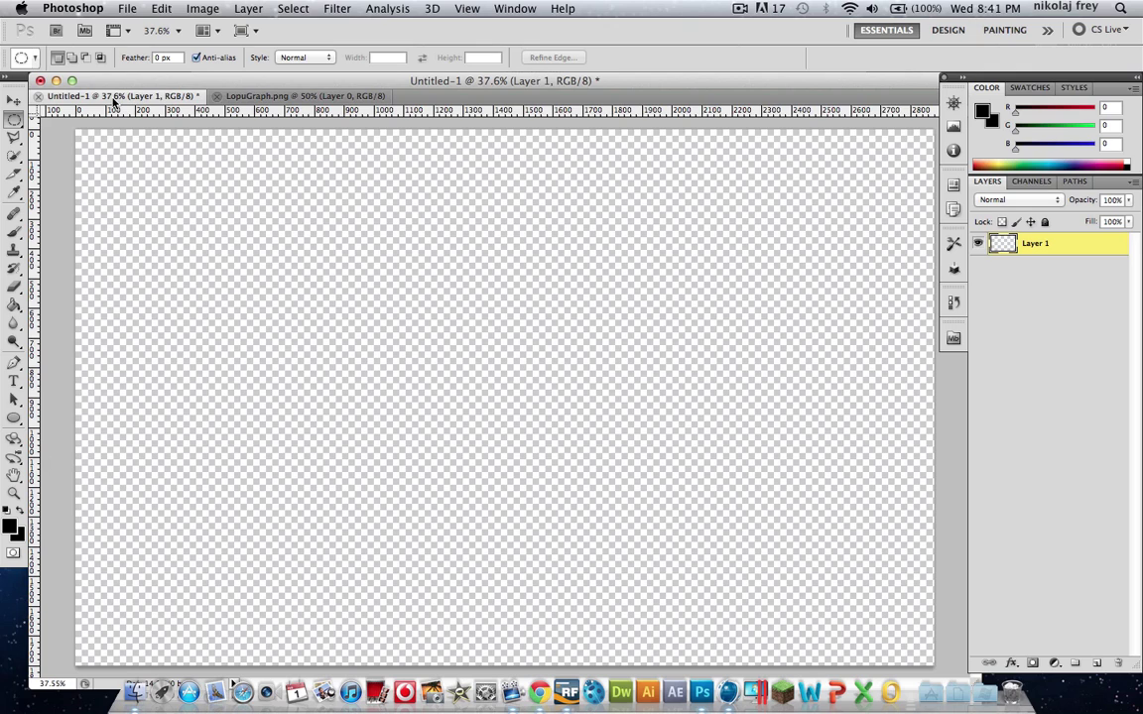
key("super+v")
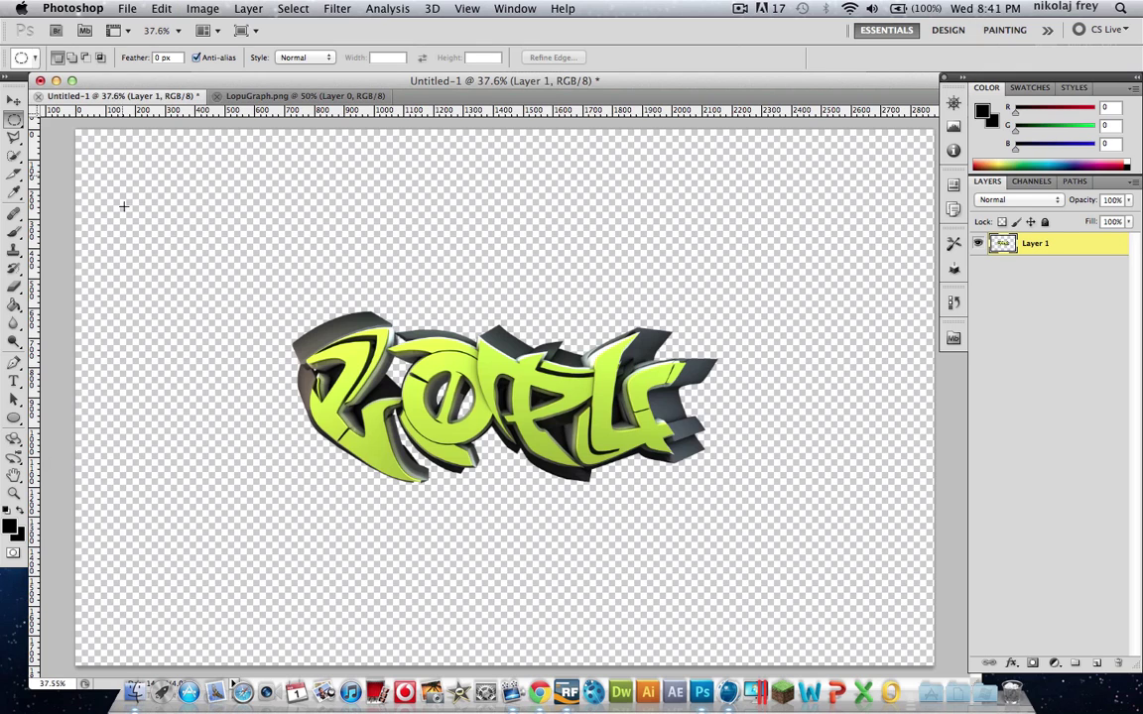
left_click(8, 103)
mouse_move(570, 413)
left_mouse_down()
mouse_move(544, 343)
mouse_move(574, 400)
mouse_move(556, 394)
mouse_move(568, 389)
left_mouse_up()
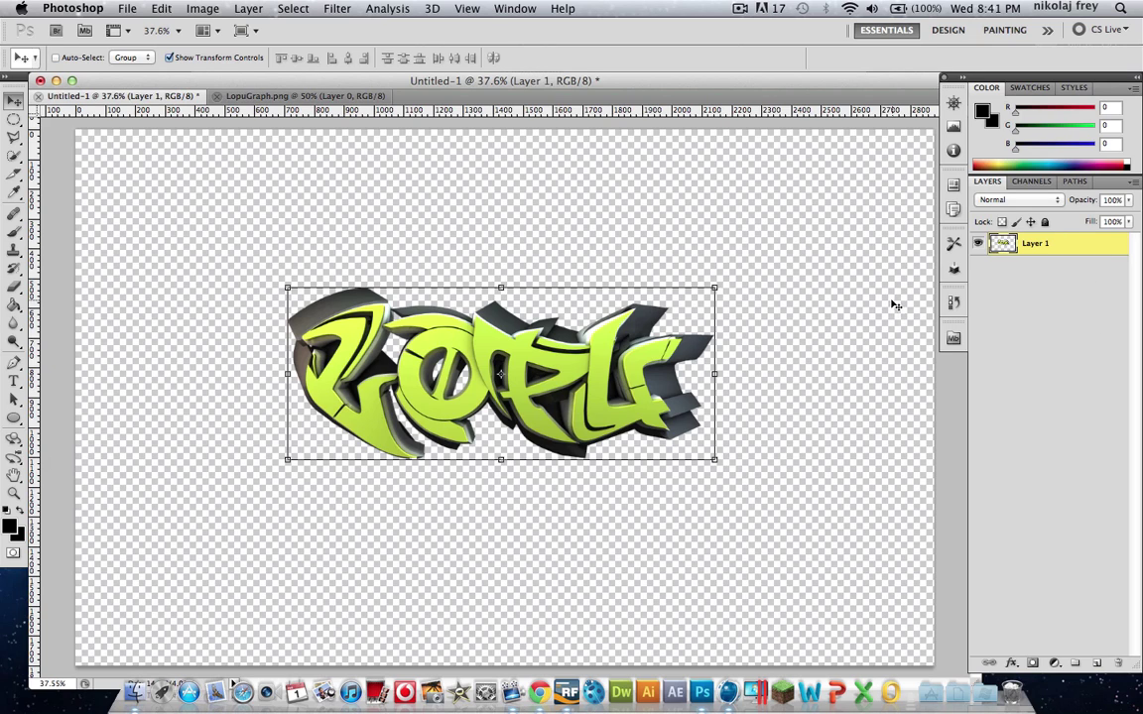
Add a Gradient Overlay effect to the logo layer and set its blend mode to Soft Light.
double_click(1073, 248)
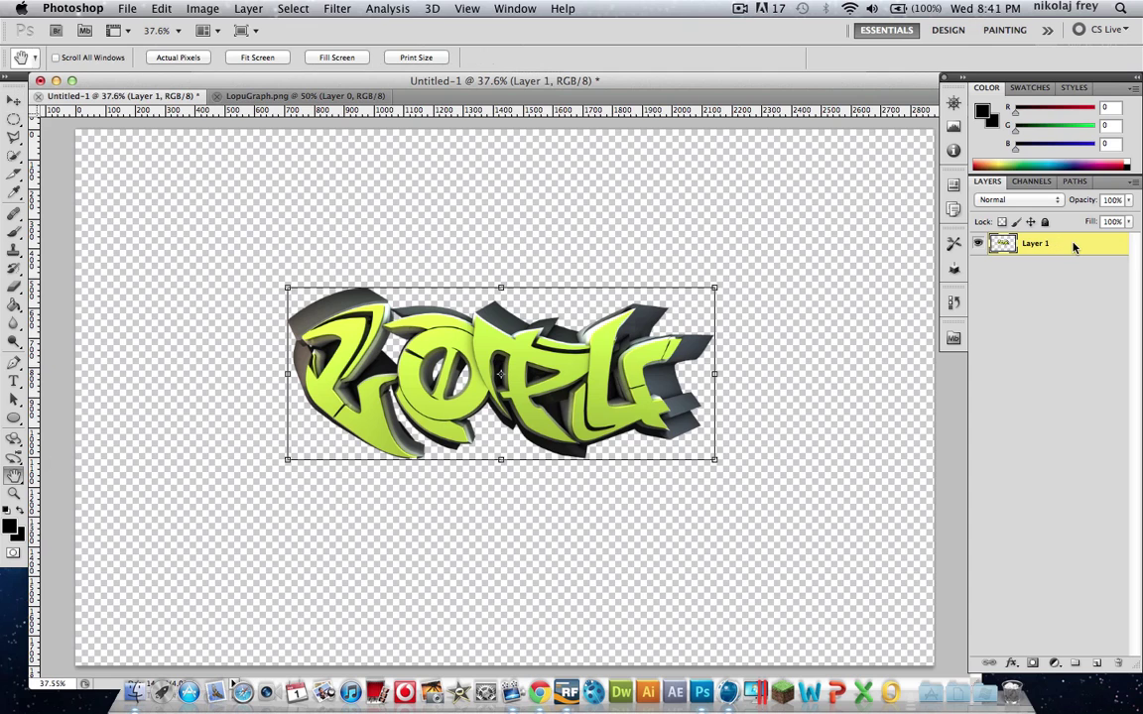
left_click_drag(500, 149, 849, 197)
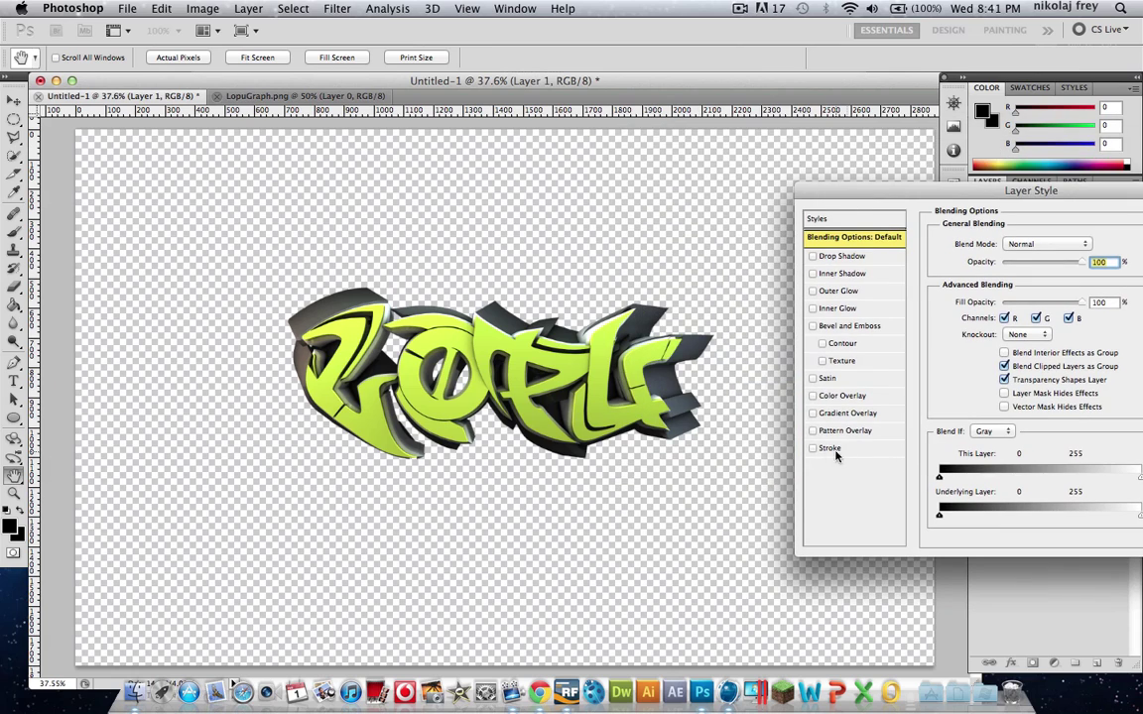
left_click(811, 413)
left_click(863, 413)
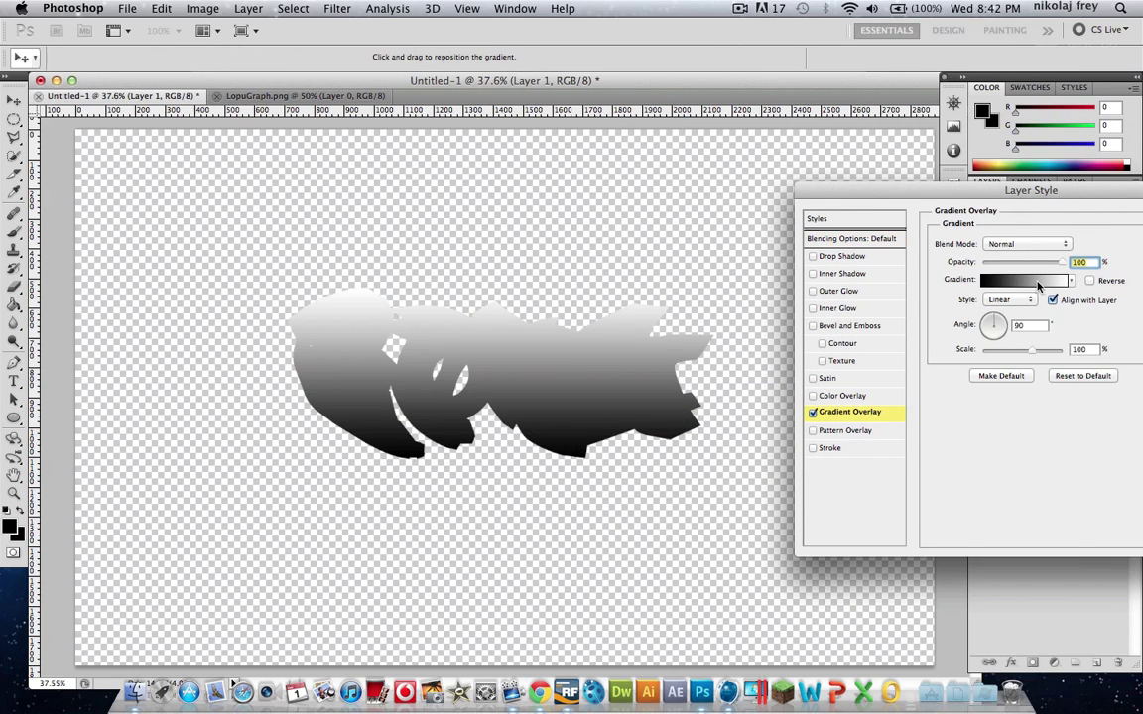
left_click(1032, 248)
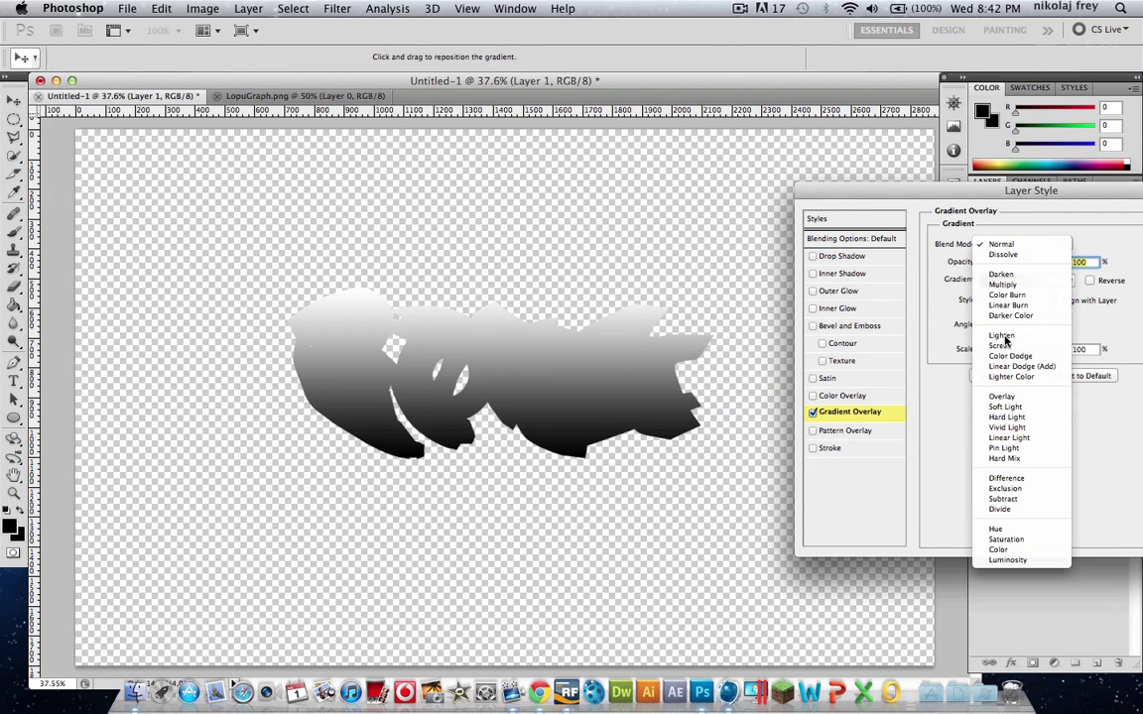
left_click(1027, 407)
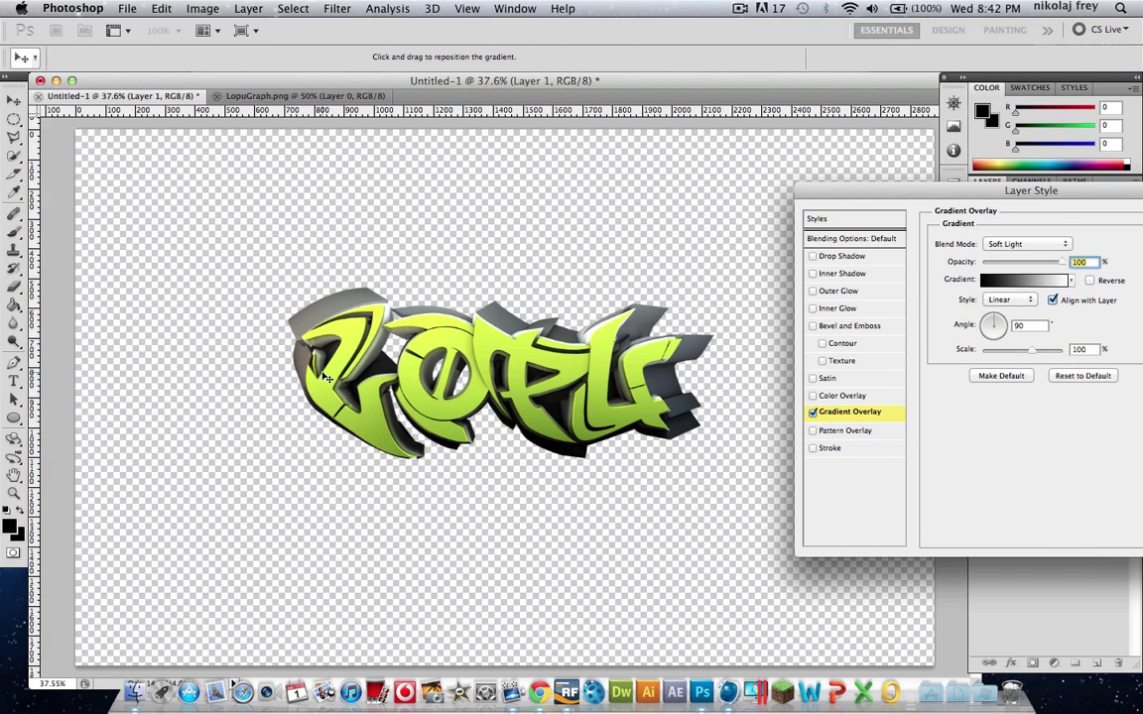
left_click(1032, 281)
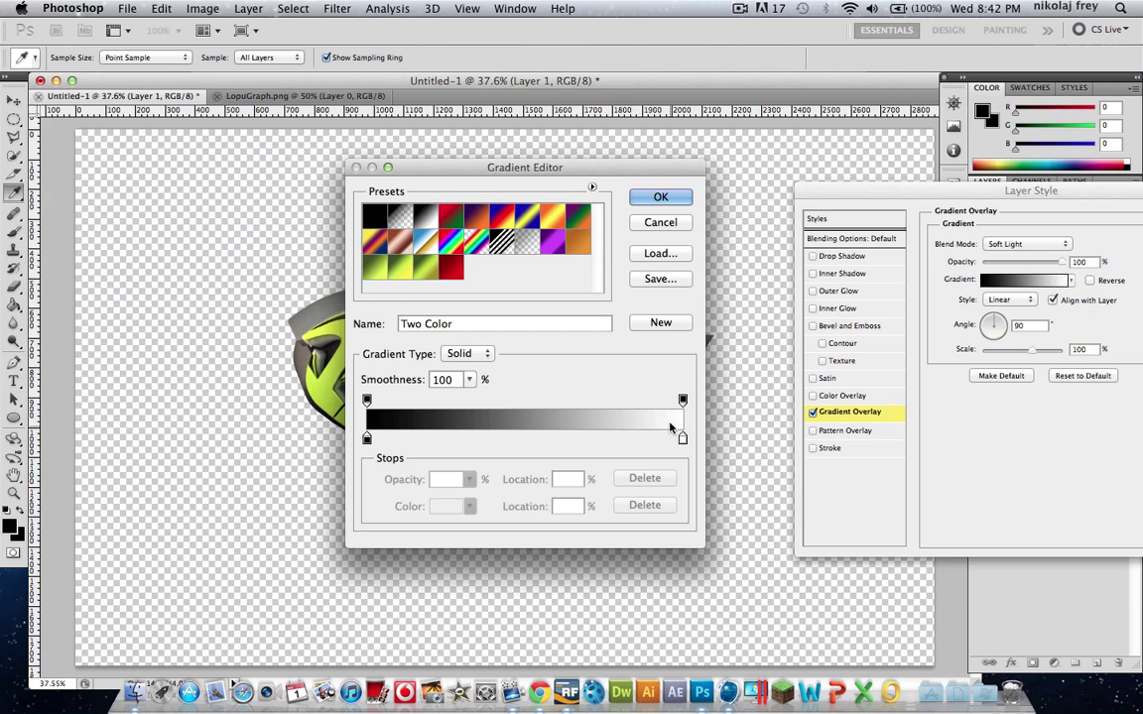
left_click_drag(581, 177, 1000, 161)
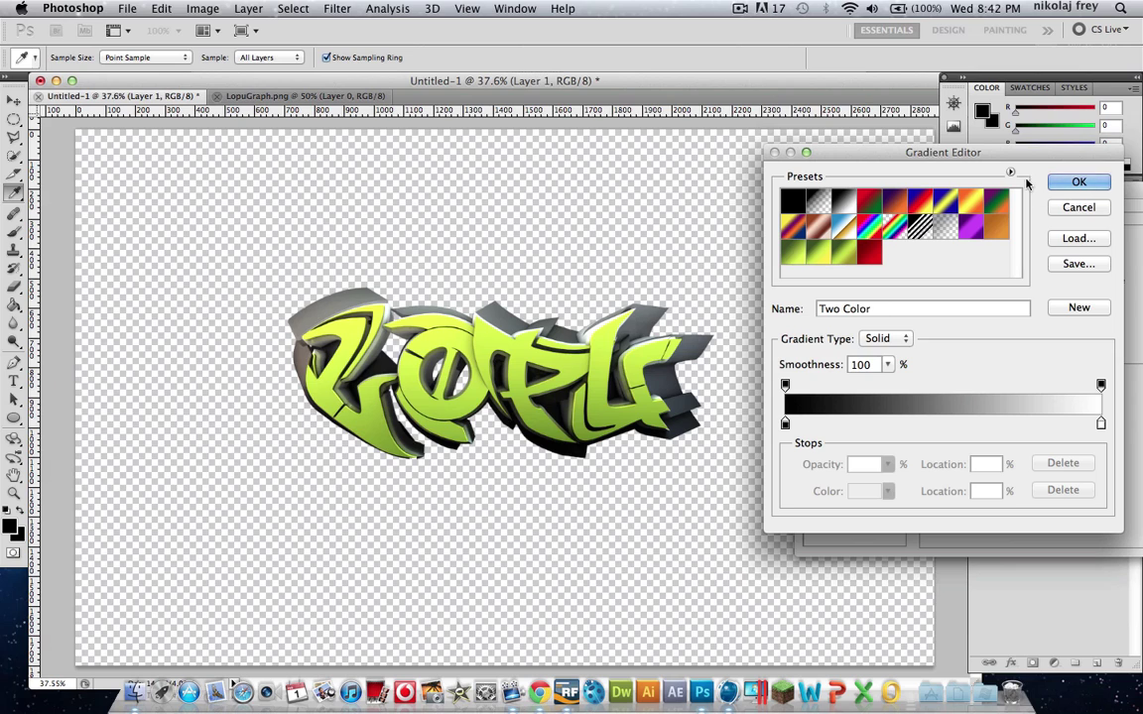
left_click(1079, 208)
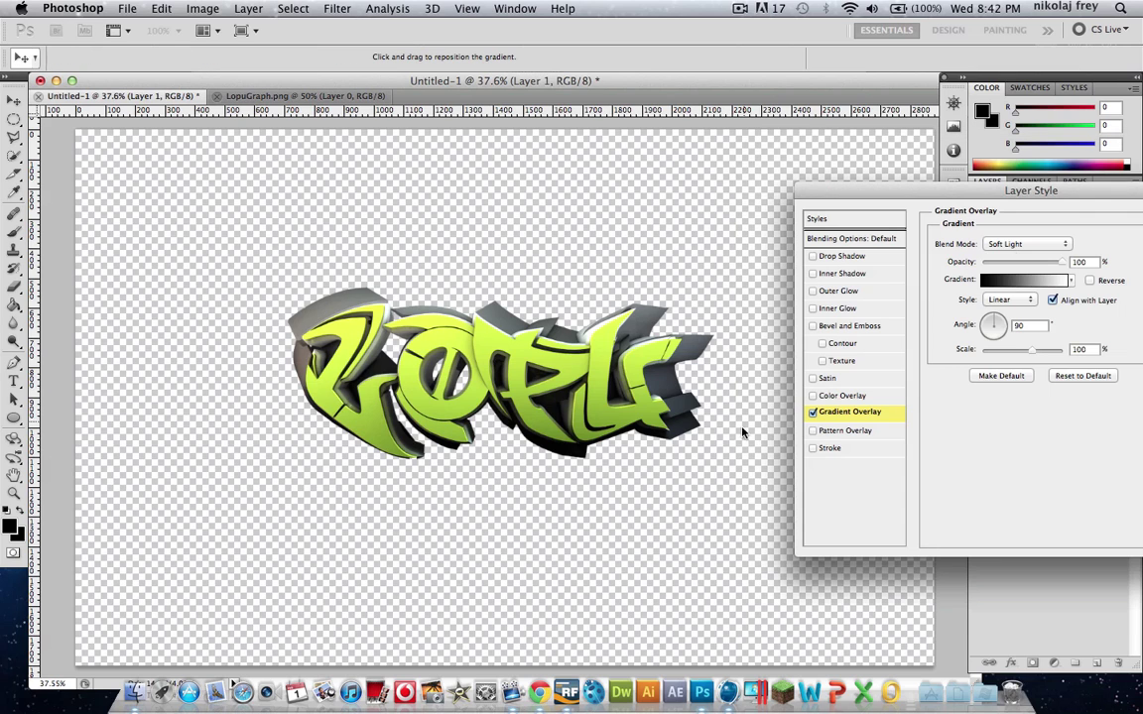
left_click(813, 413)
left_click(812, 413)
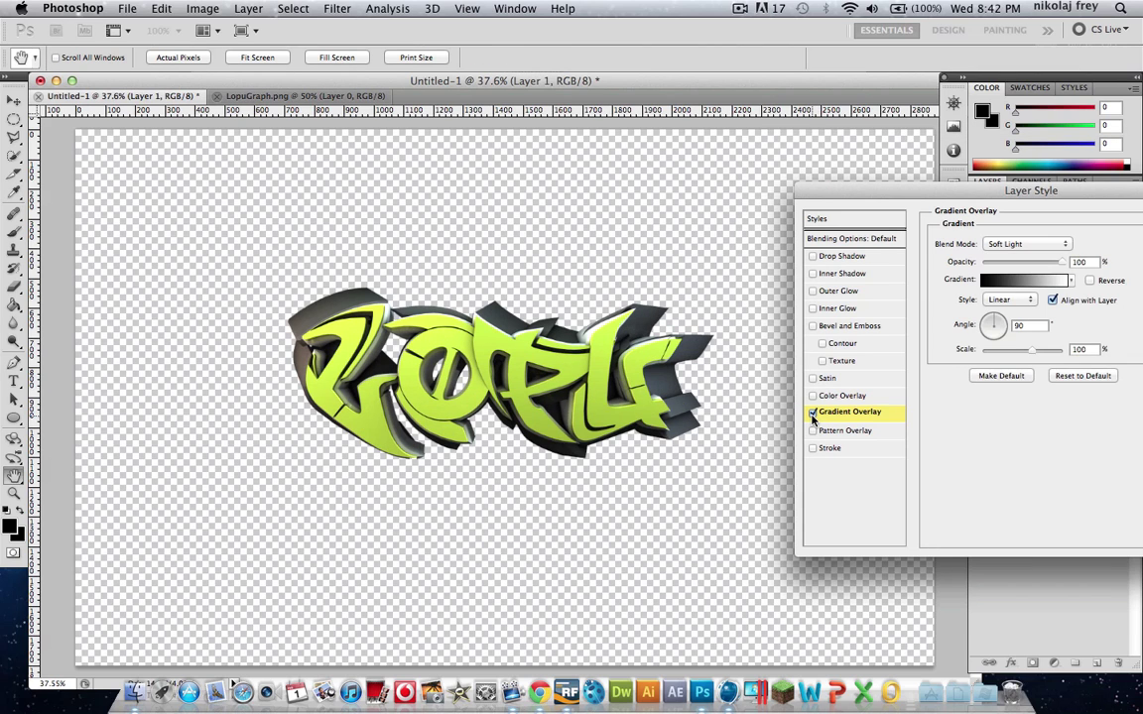
Change the overlay gradient's white end stop to grey bfbfbf and apply the layer style.
left_click(1012, 285)
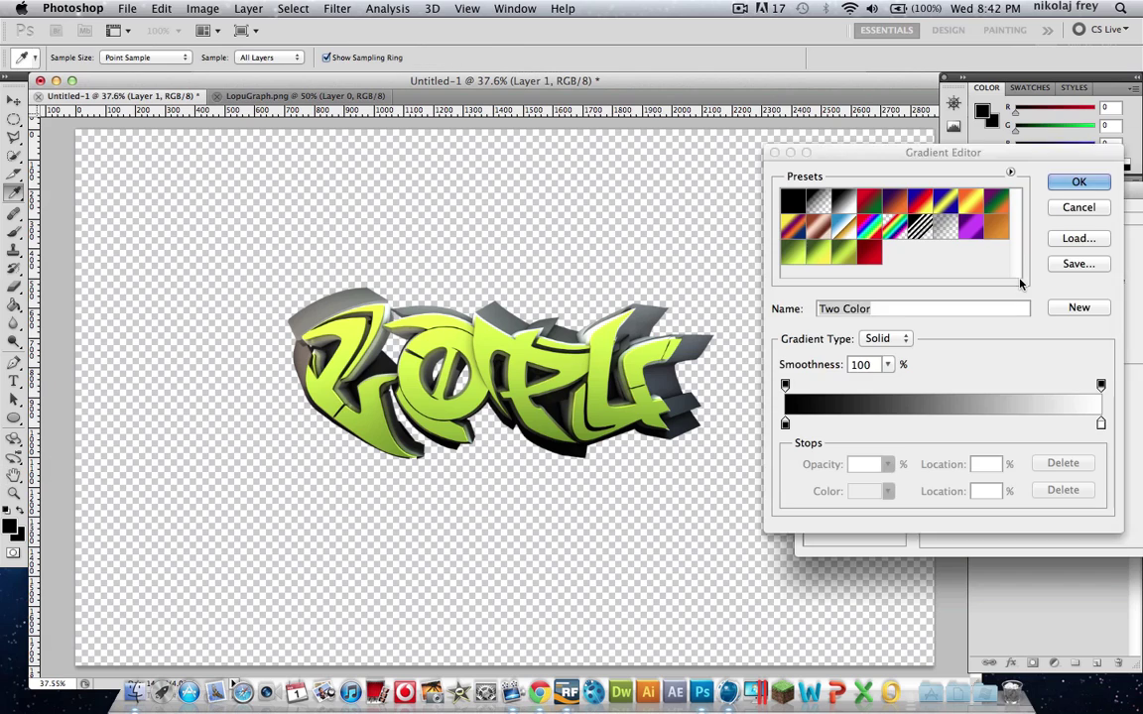
left_click(1100, 424)
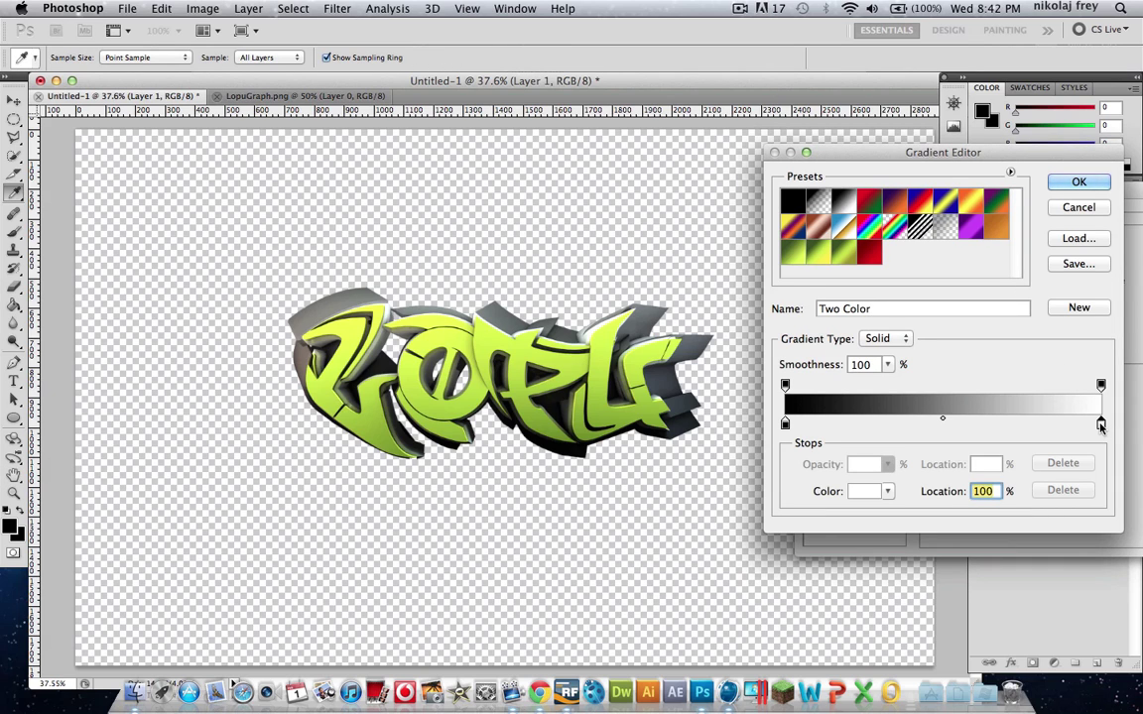
left_click(866, 491)
left_click_drag(923, 532, 922, 557)
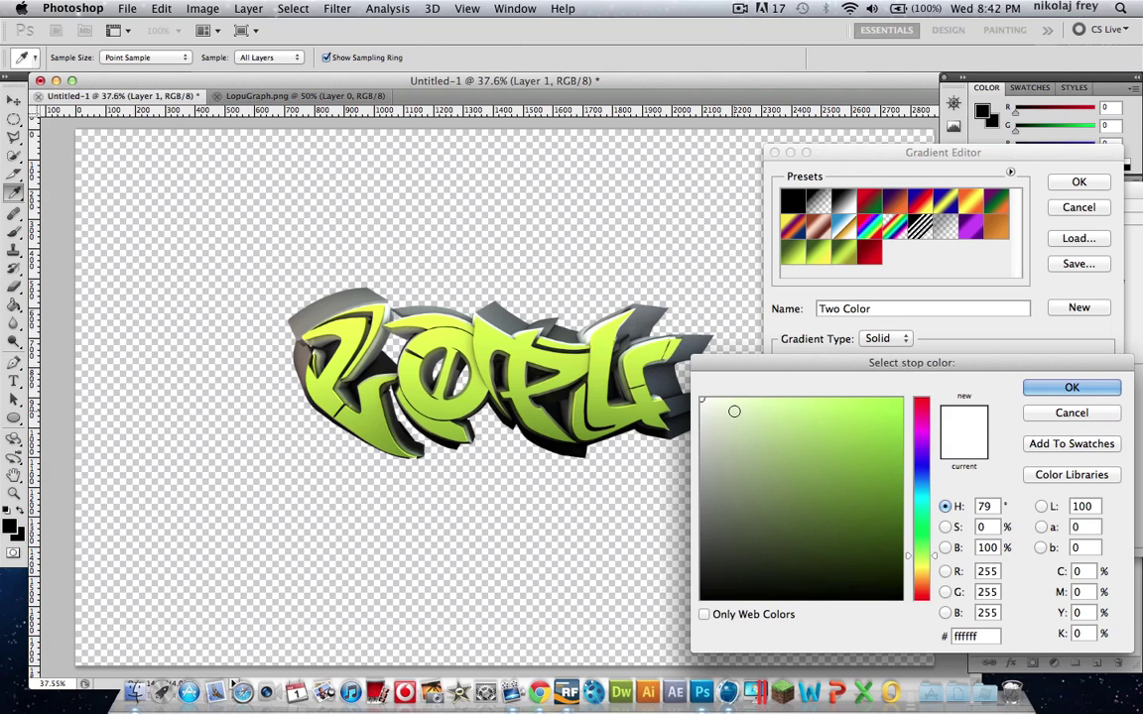
mouse_move(730, 424)
left_mouse_down()
mouse_move(724, 399)
mouse_move(699, 421)
mouse_move(694, 448)
left_mouse_up()
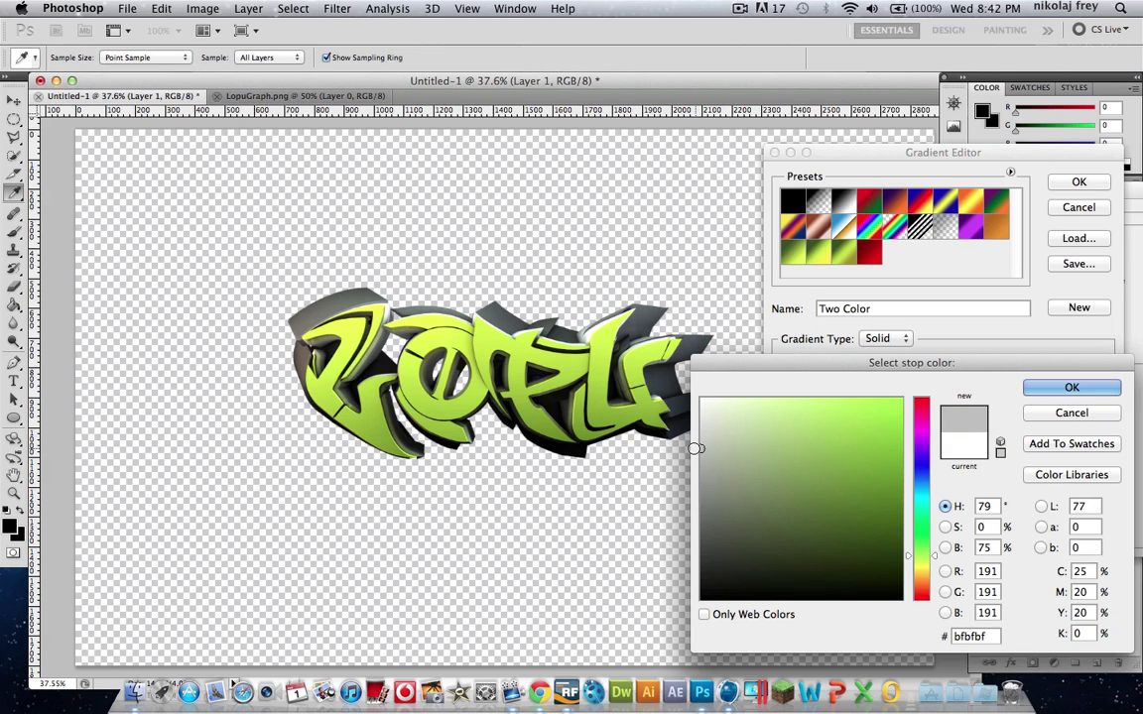
left_click(1072, 387)
left_click(1075, 184)
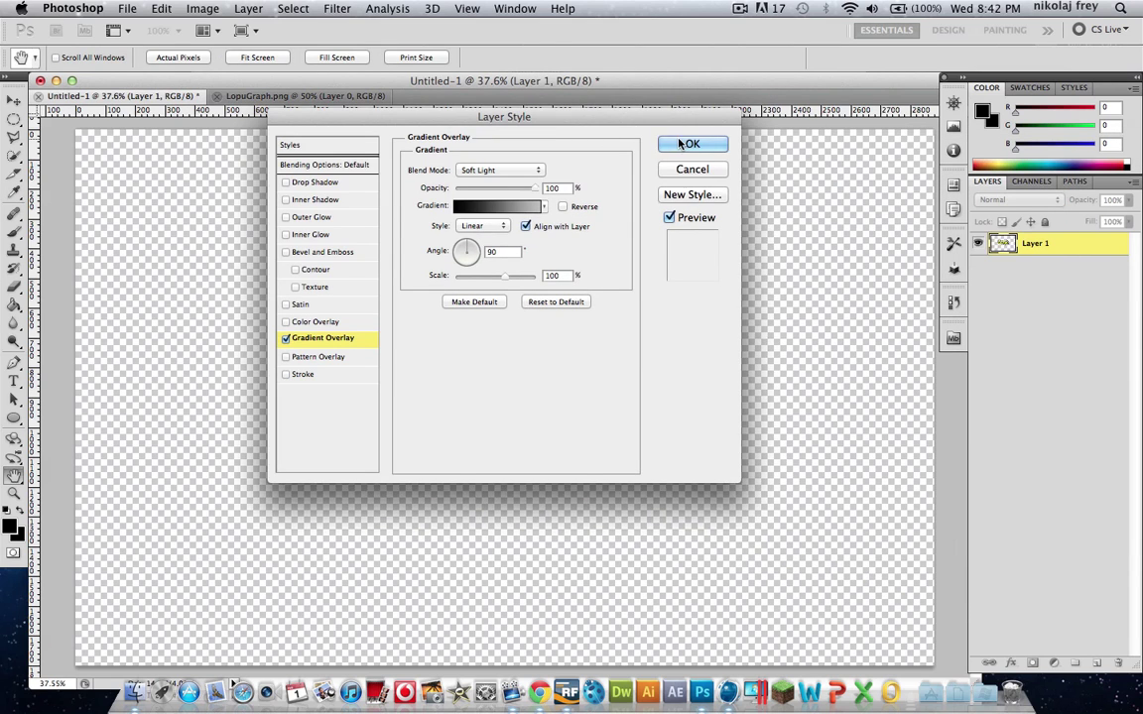
left_click(682, 145)
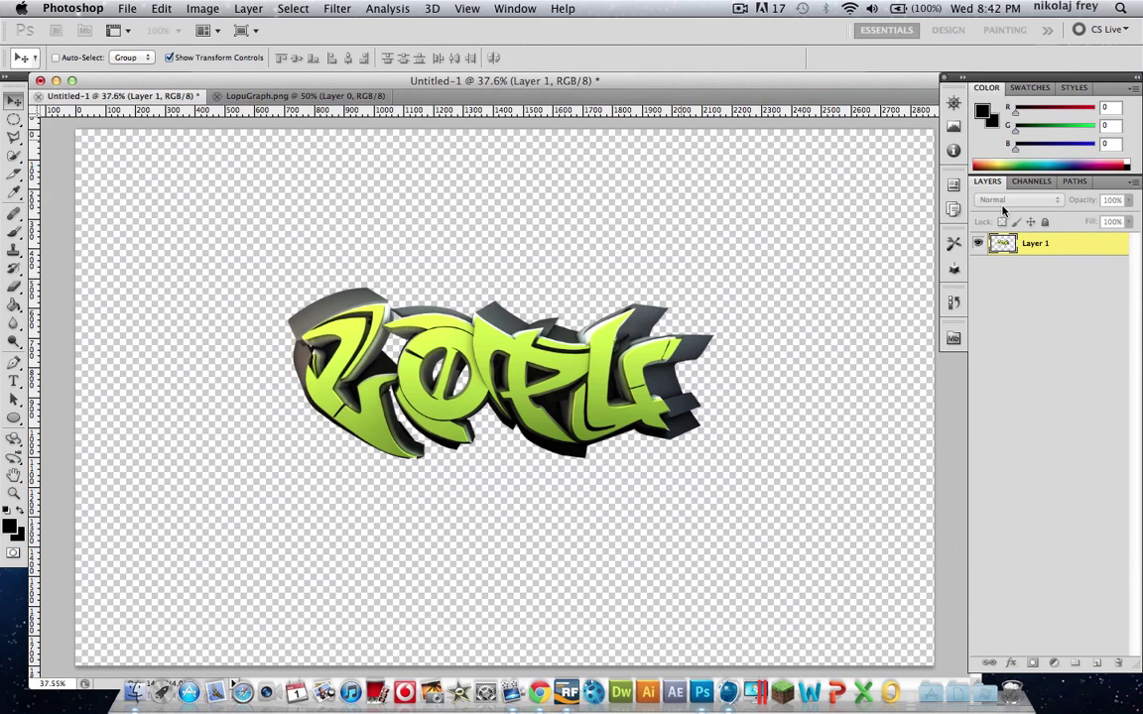
Create a new layer, Layer 2, in Normal blend mode above the logo and collapse Layer 1's effects list.
key("super+shift+n")
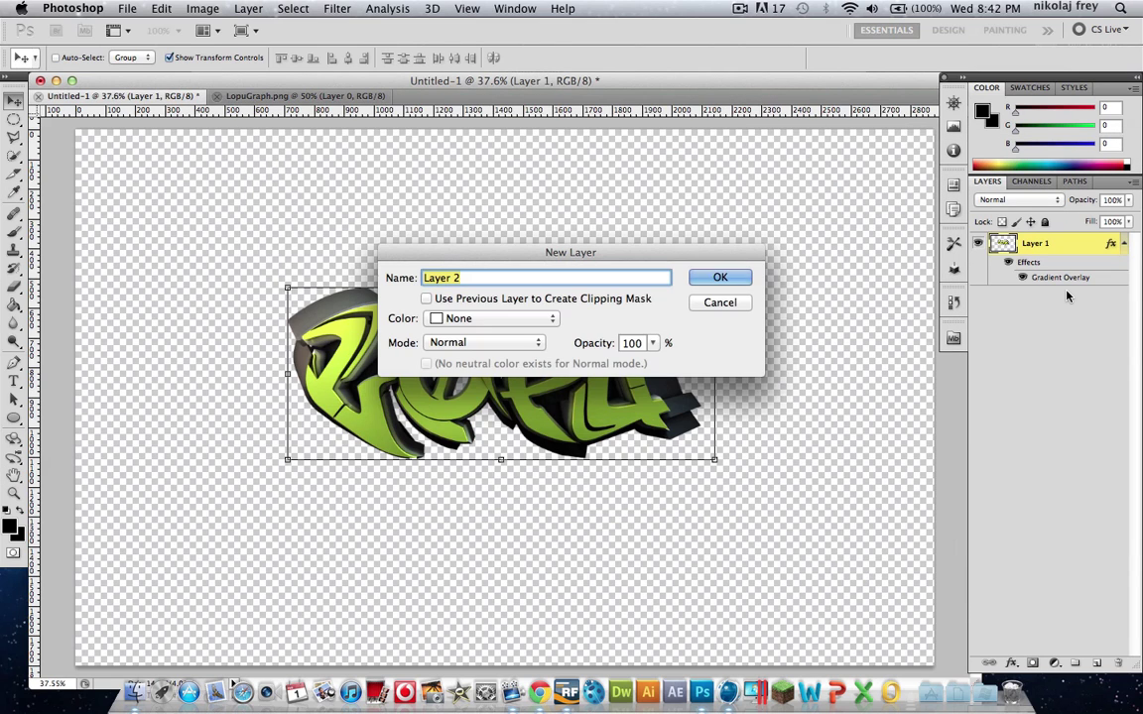
left_click(699, 277)
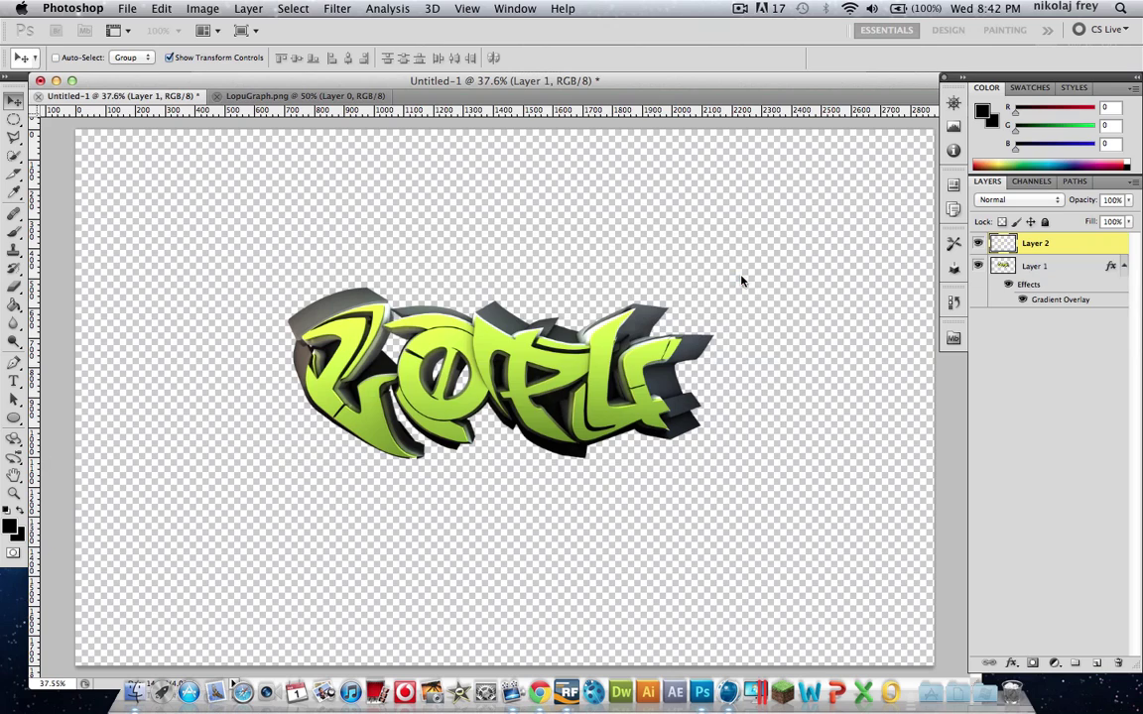
left_click(1123, 266)
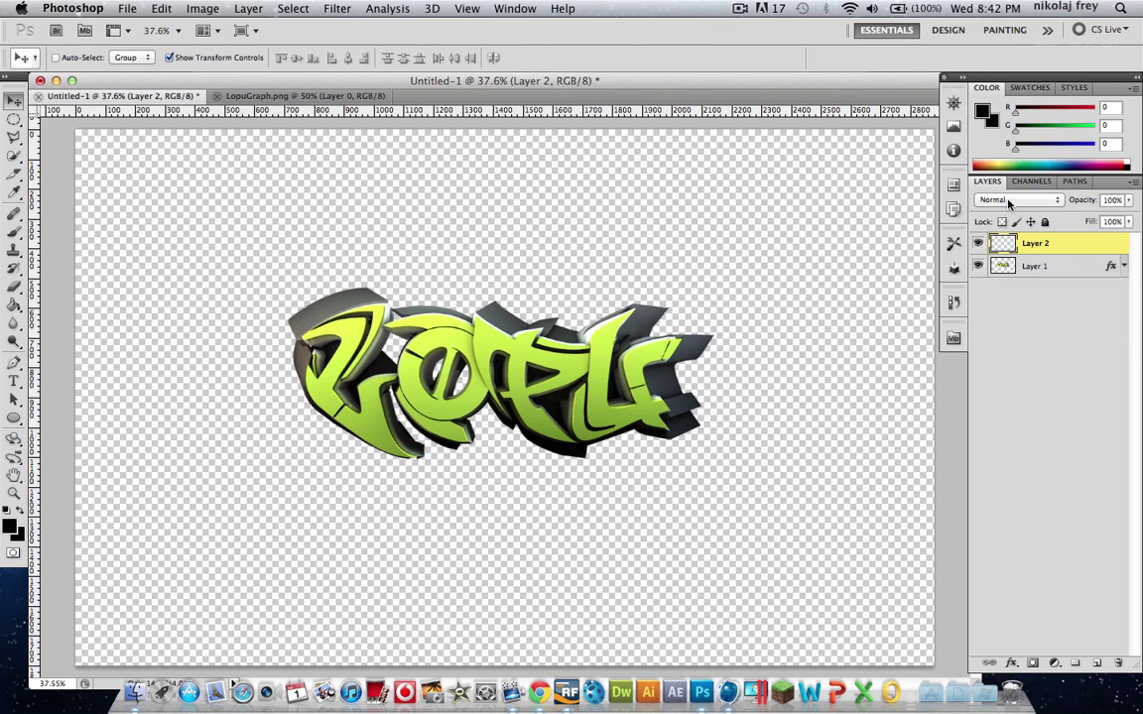
left_click(1007, 203)
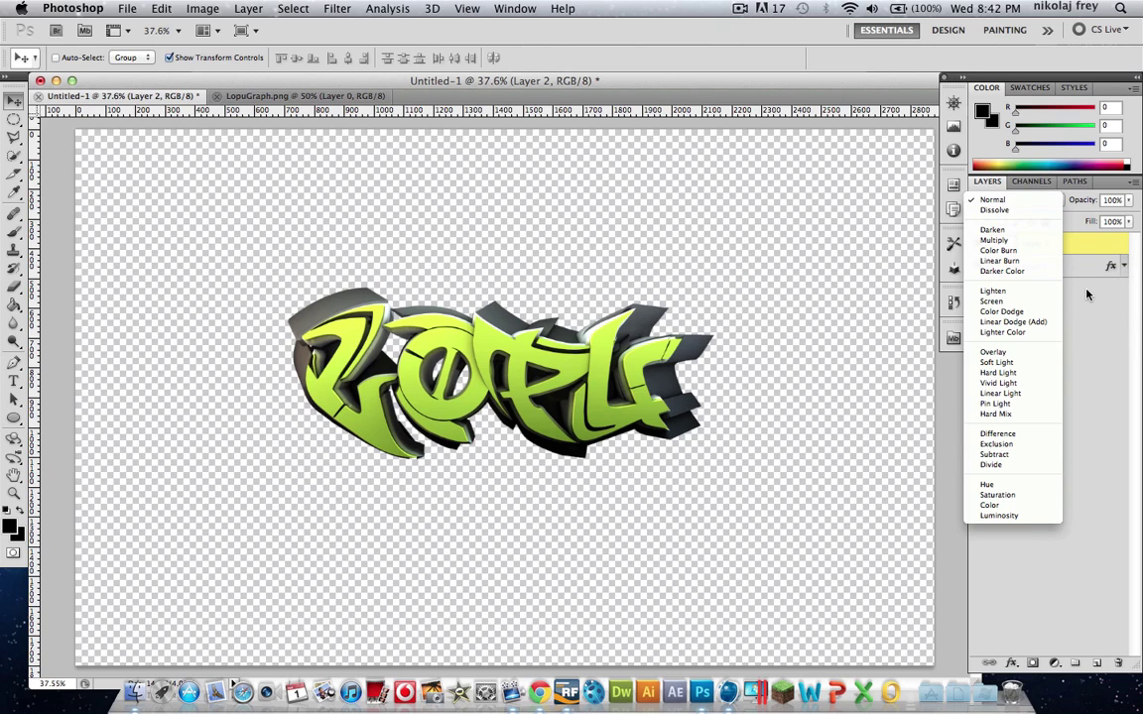
left_click(1010, 200)
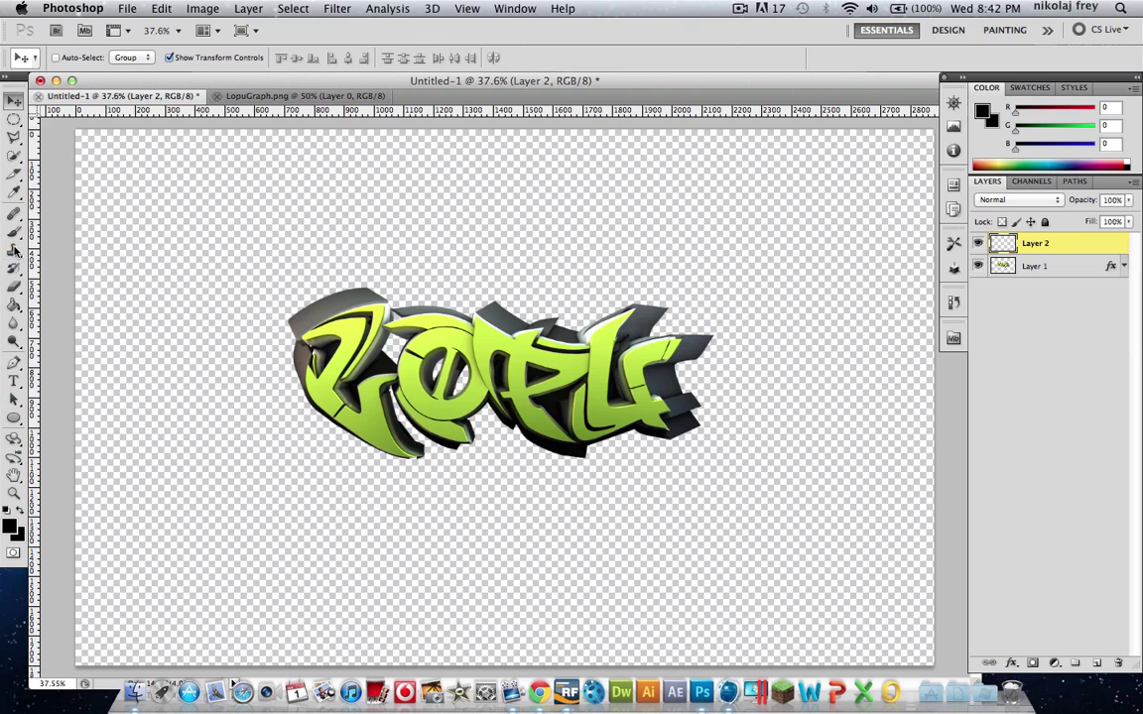
Activate the Brush tool, check its brush settings and set the brush opacity to 20%.
key("b")
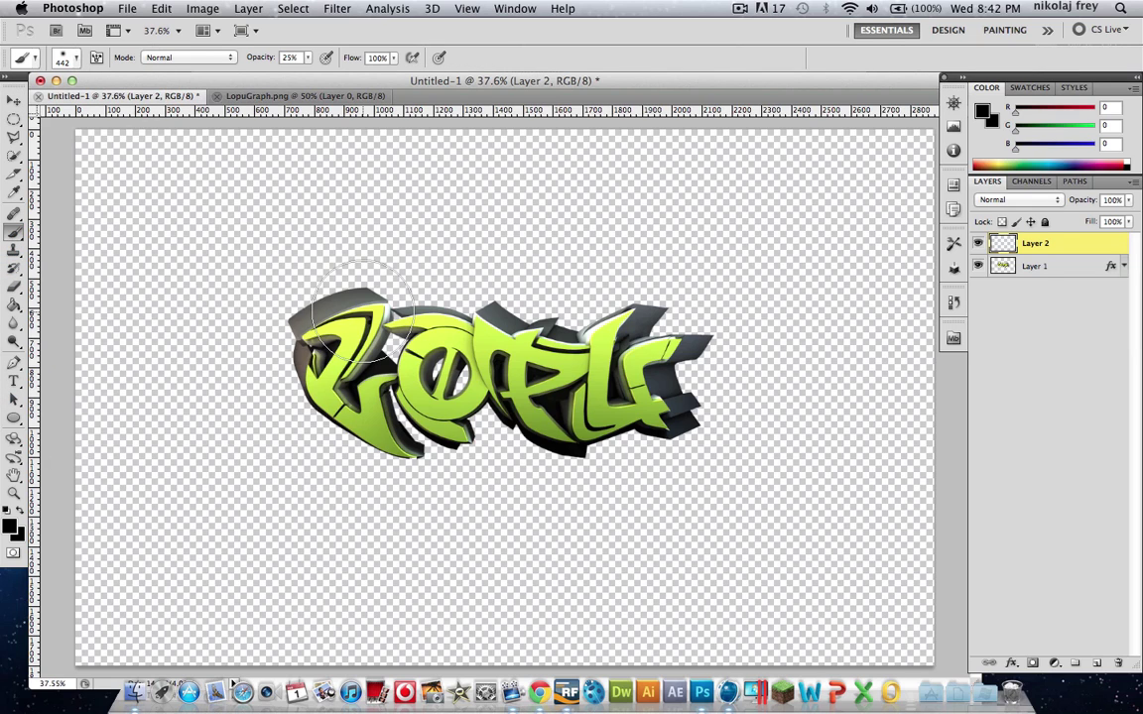
left_click(79, 57)
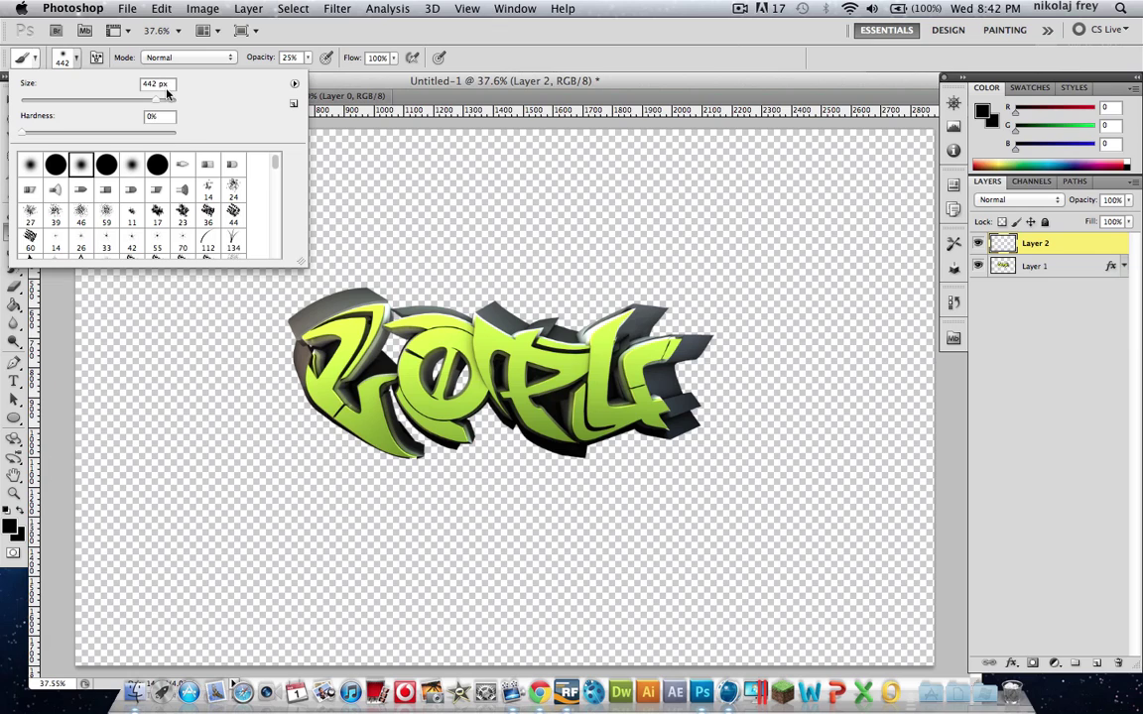
left_click(383, 37)
left_click(273, 56)
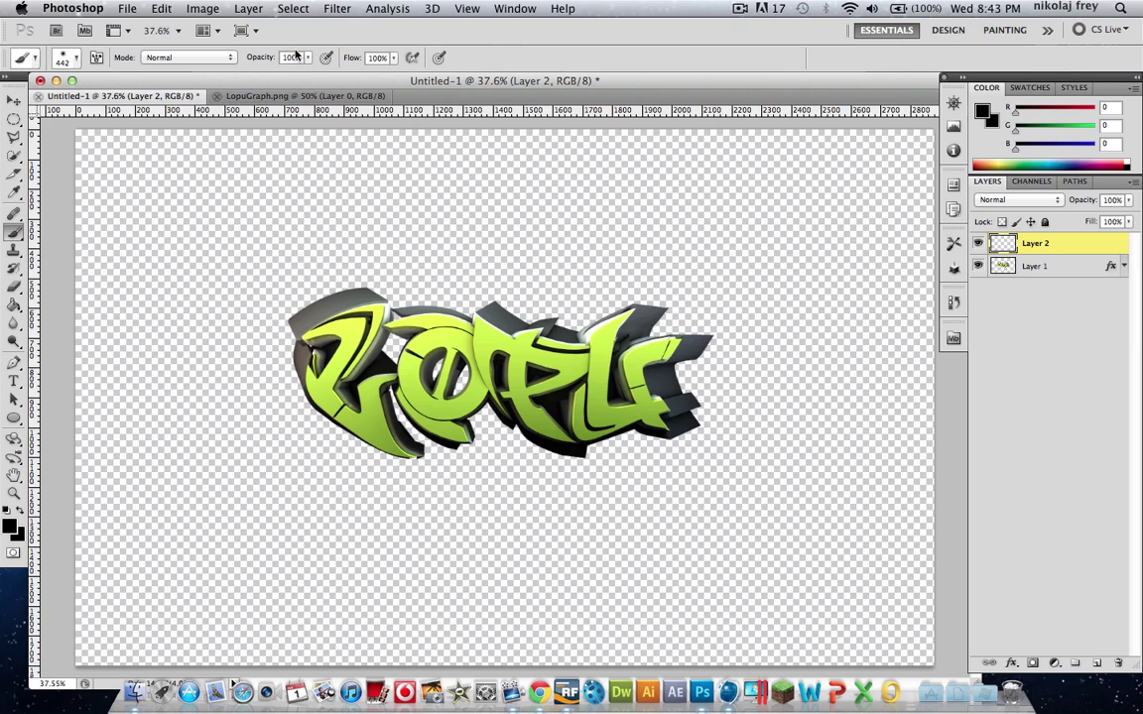
type("20")
key("Return")
Set the foreground color to light grey cfcfcf.
left_click(10, 529)
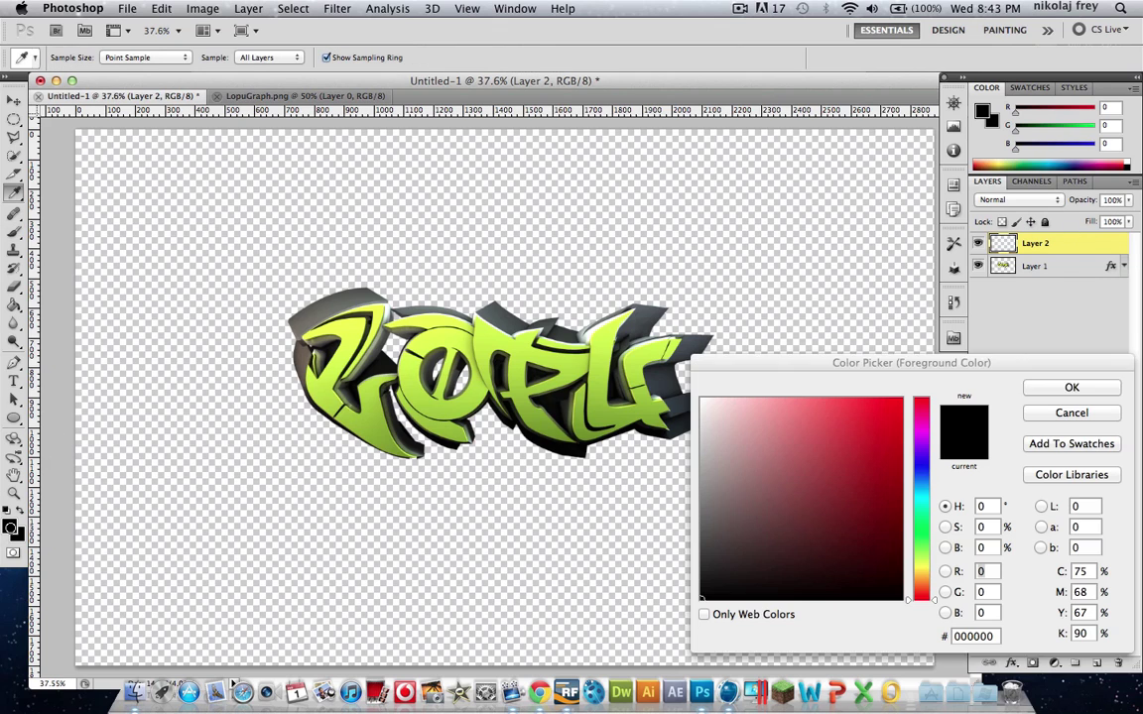
left_click(678, 442)
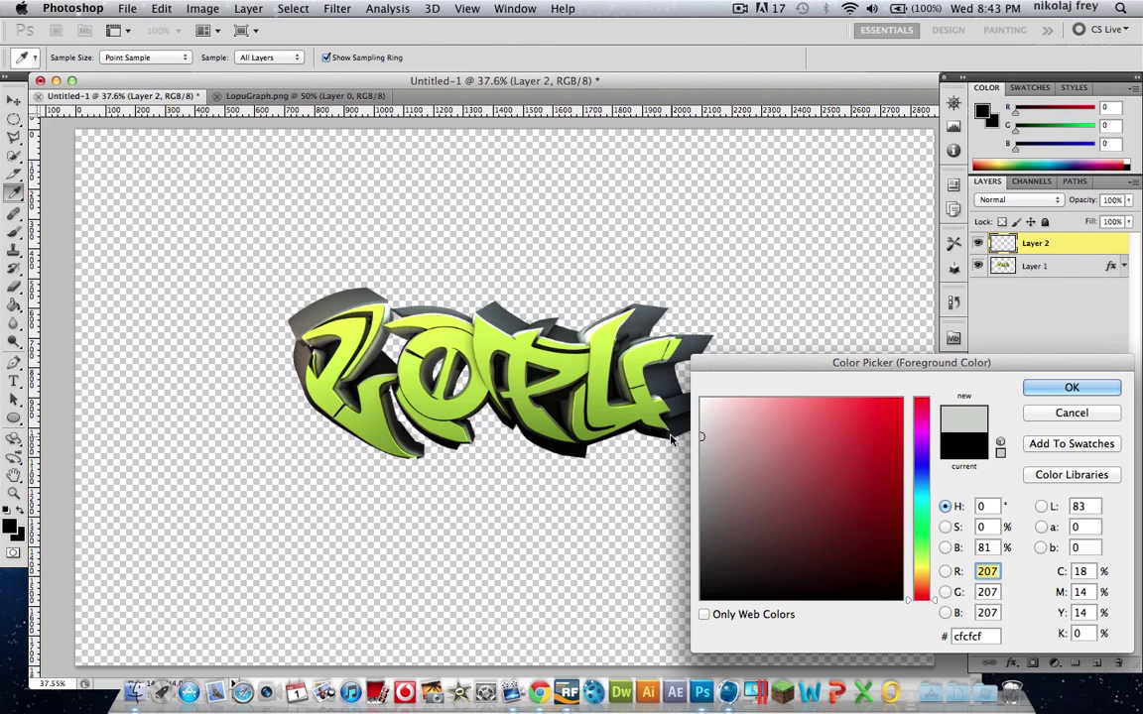
left_click(1041, 389)
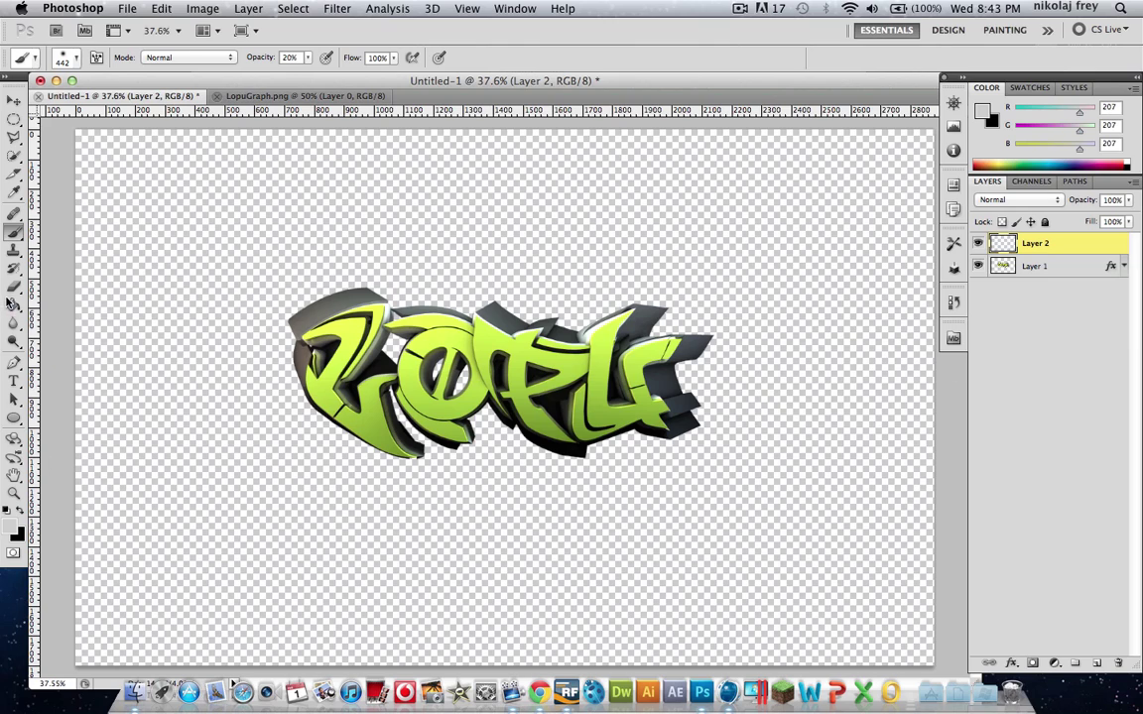
Draw a closed four-sided Polygonal Lasso selection covering the upper part of the logo, its lower edge rising slightly across the letters.
left_click(10, 139)
left_click(12, 139)
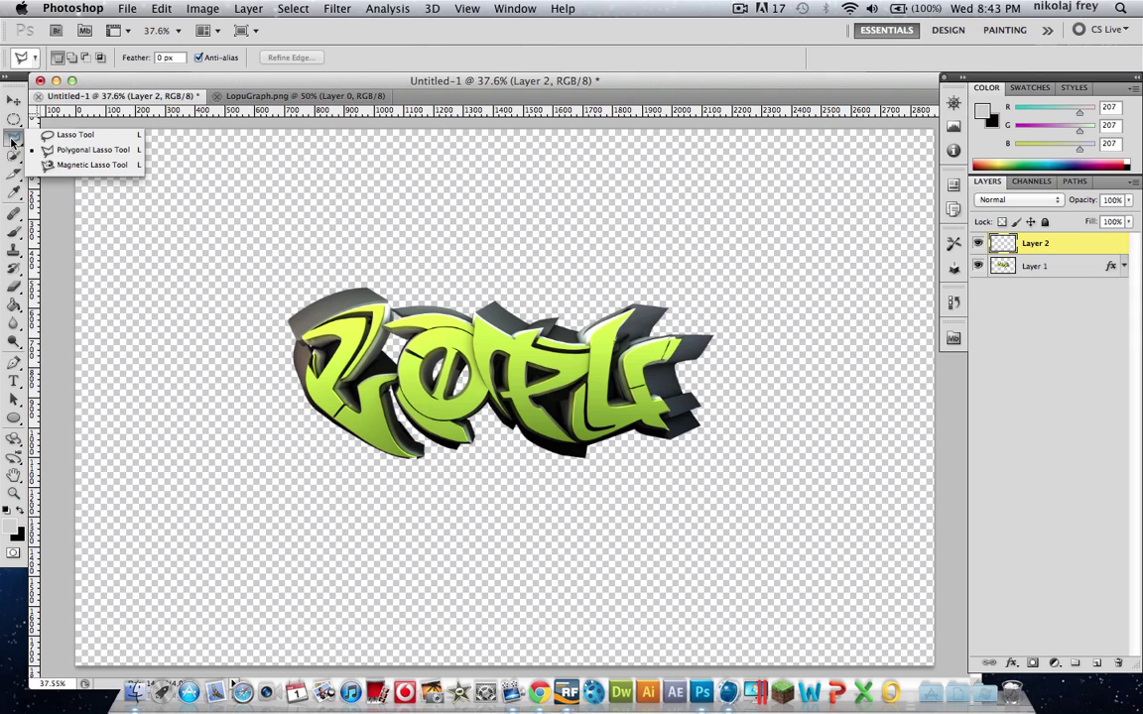
left_click(92, 149)
left_click(213, 406)
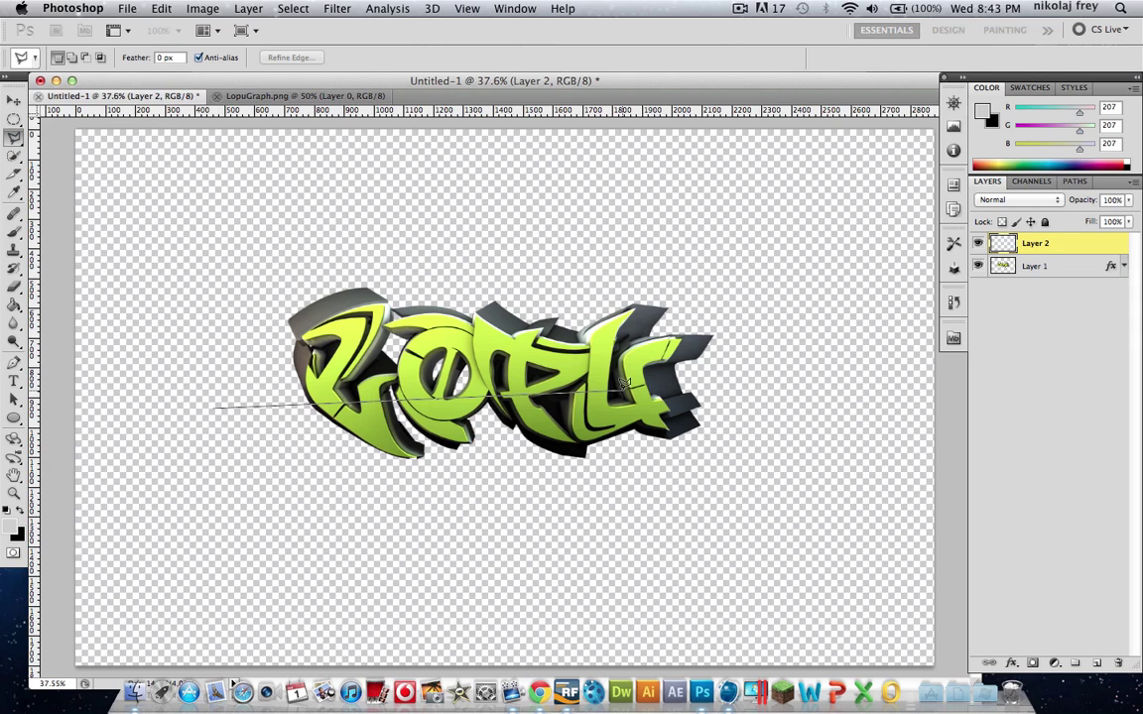
left_click(858, 354)
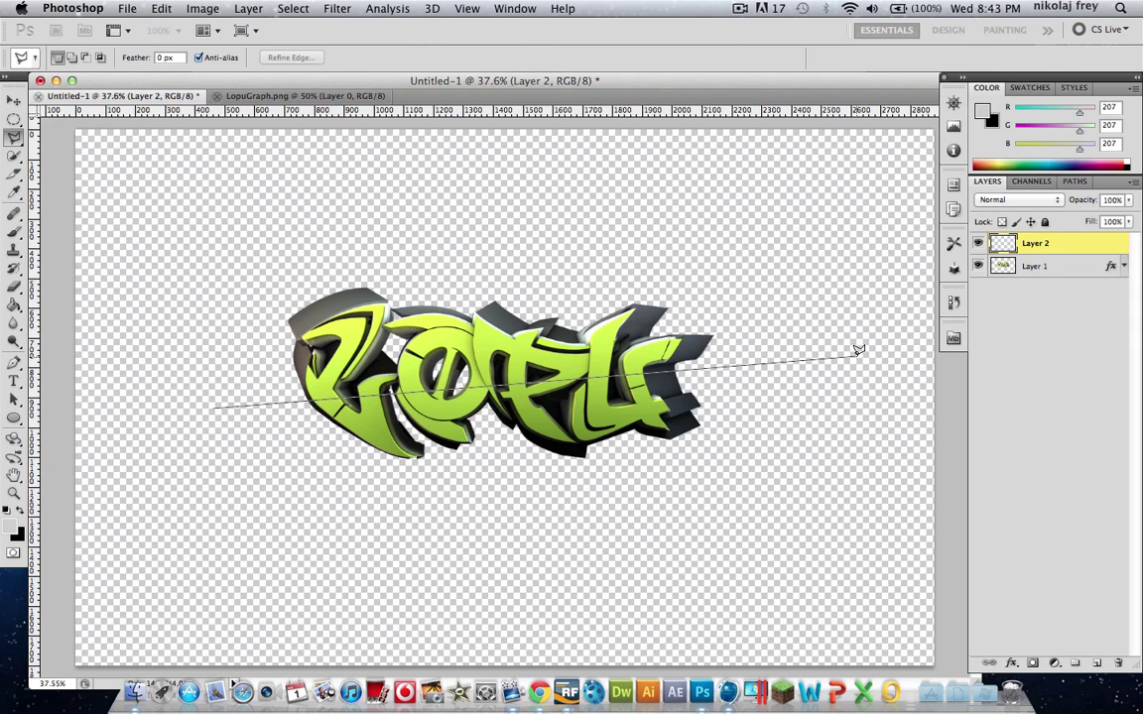
left_click(877, 206)
left_click(149, 171)
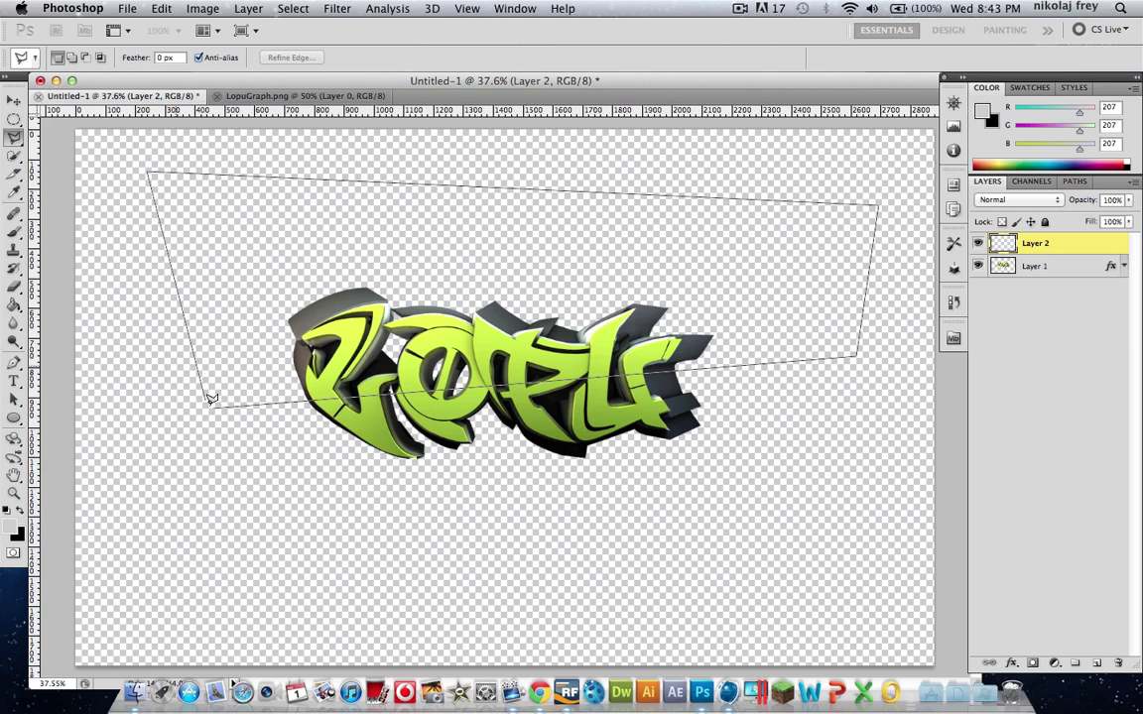
left_click(214, 403)
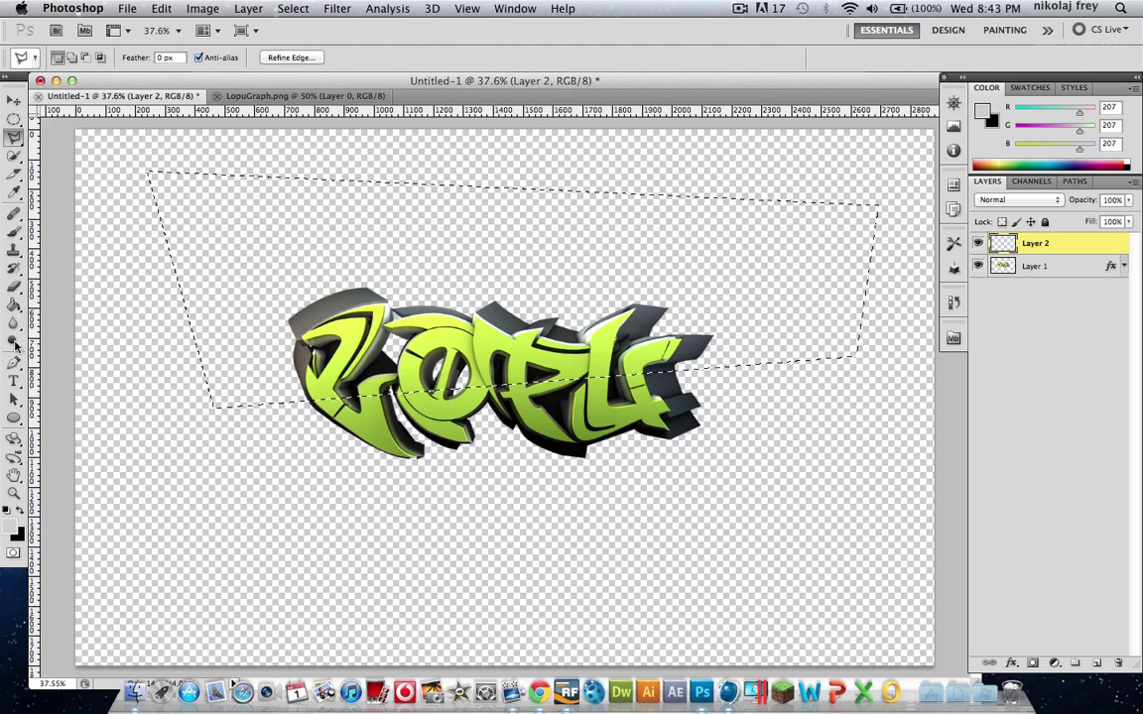
Brush soft light-grey highlights across the logo inside the selection on Layer 2 and deselect.
left_click(14, 231)
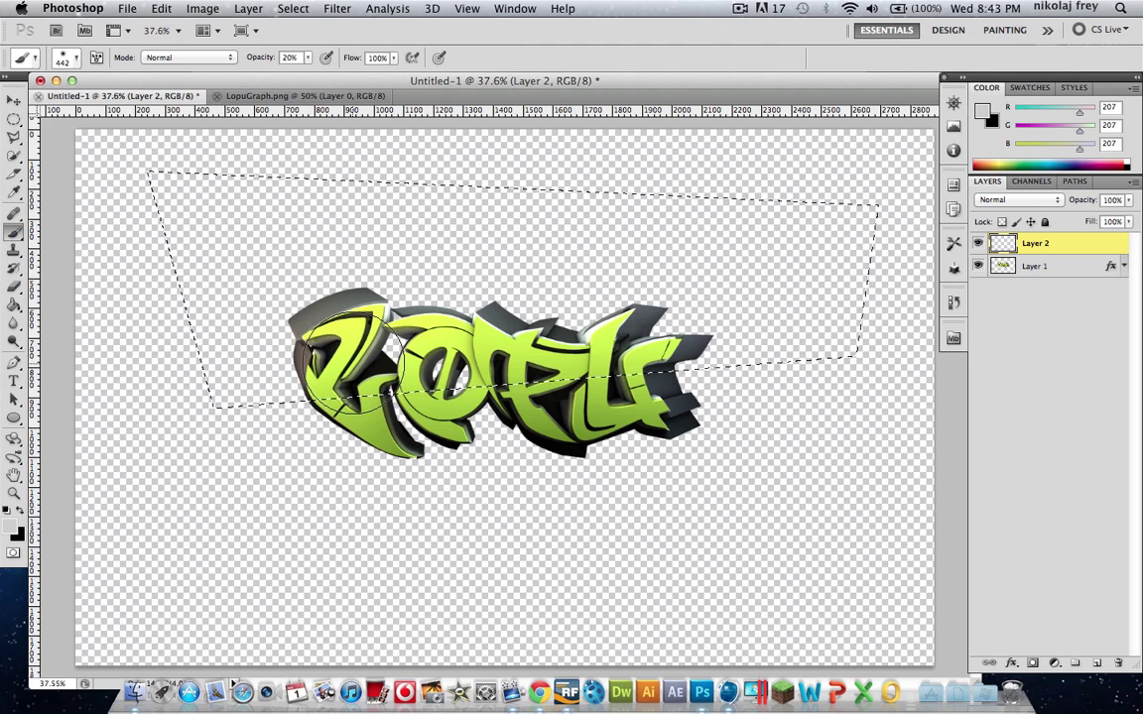
mouse_move(296, 389)
left_mouse_down()
mouse_move(729, 367)
mouse_move(218, 375)
mouse_move(836, 316)
mouse_move(286, 243)
mouse_move(26, 332)
mouse_move(202, 342)
left_mouse_up()
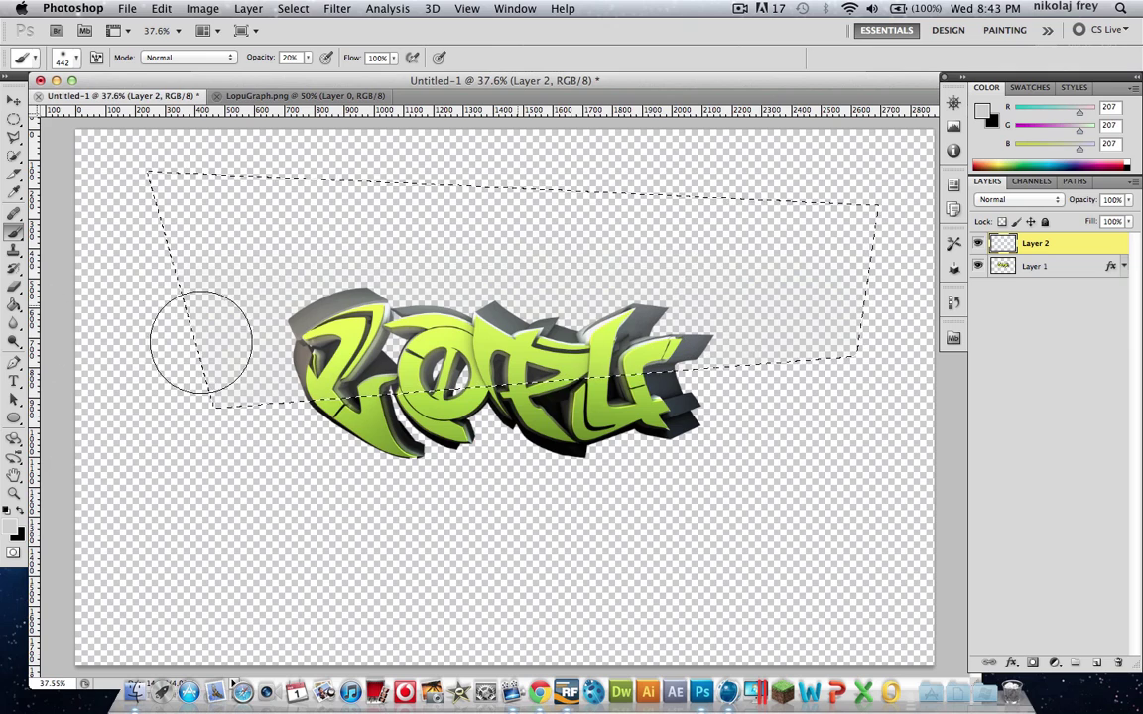
mouse_move(701, 339)
left_mouse_down()
mouse_move(344, 349)
mouse_move(676, 348)
mouse_move(189, 349)
mouse_move(580, 351)
left_mouse_up()
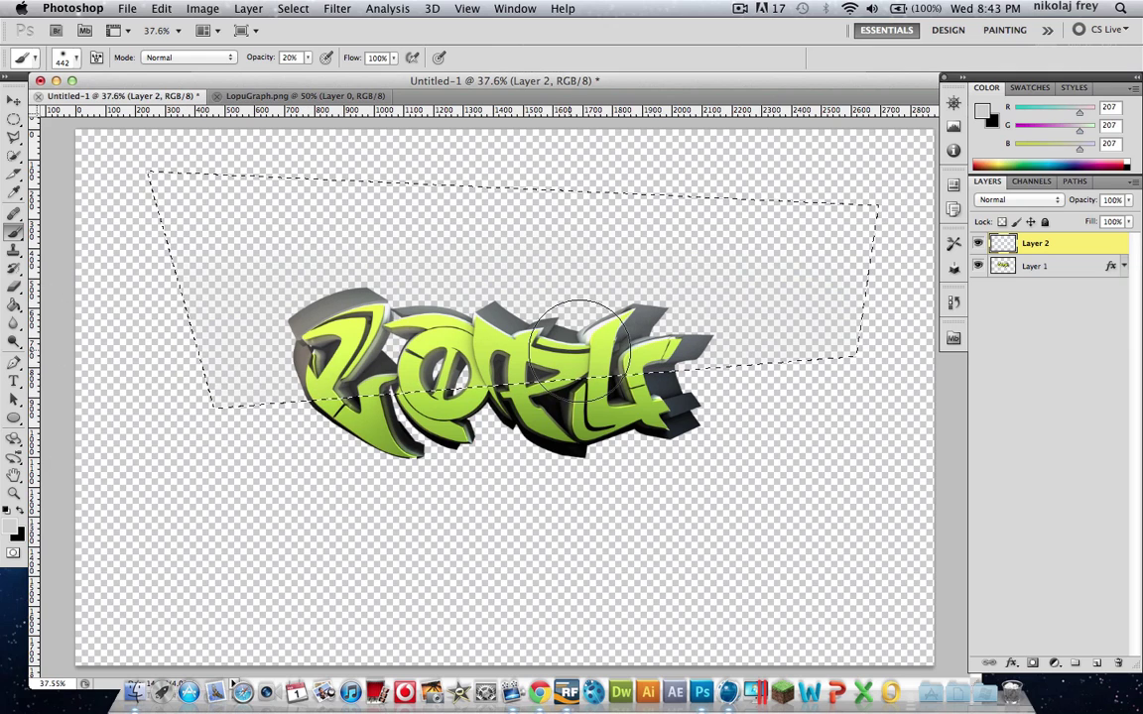
mouse_move(337, 354)
left_mouse_down()
mouse_move(765, 357)
mouse_move(14, 327)
mouse_move(320, 266)
mouse_move(336, 305)
mouse_move(313, 304)
mouse_move(354, 309)
mouse_move(371, 338)
left_mouse_up()
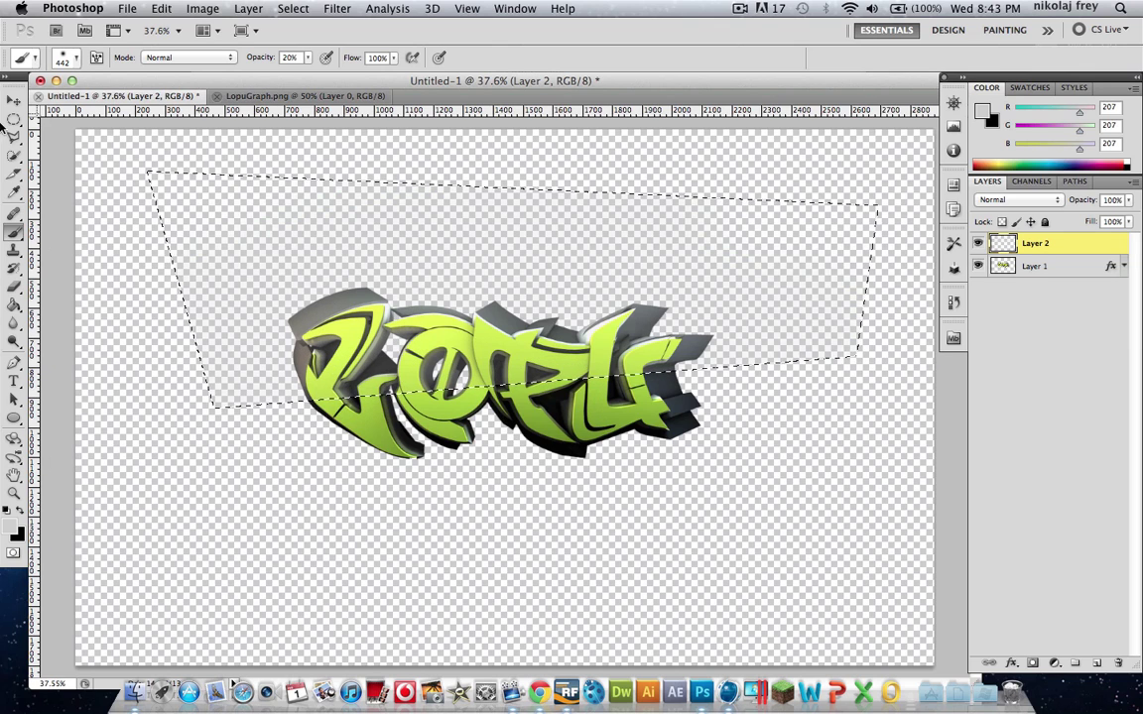
left_click(14, 135)
right_click(315, 282)
left_click(343, 283)
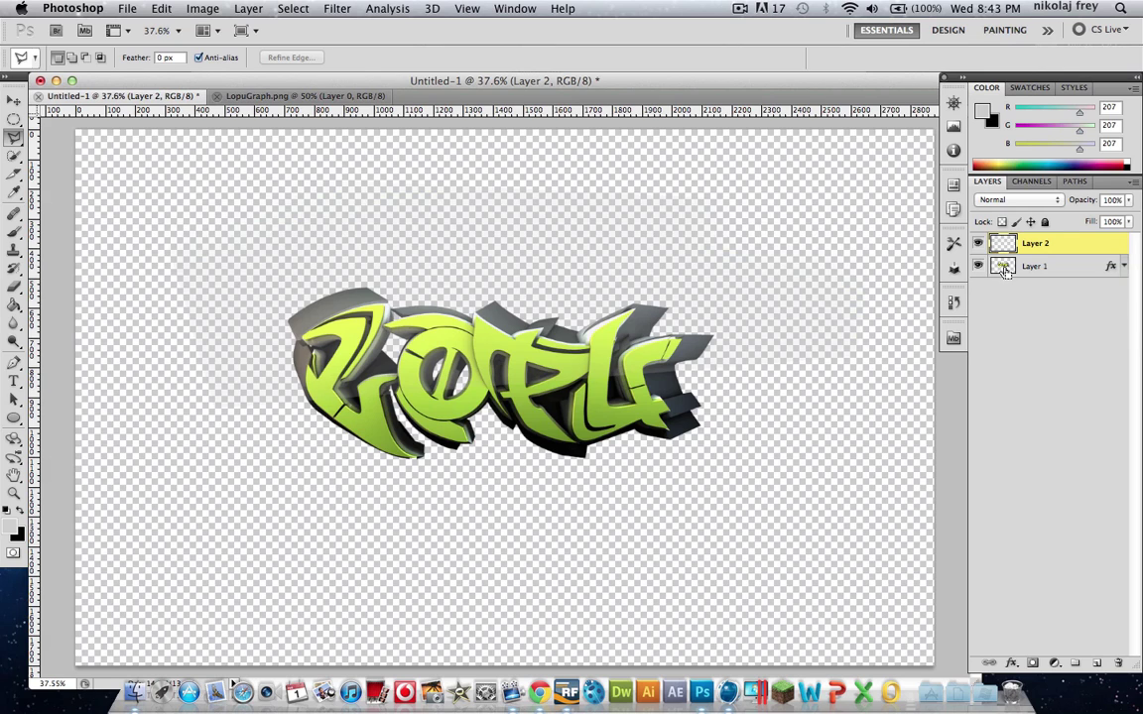
Load Layer 1's outline as a selection, invert it, delete Layer 2's paint outside the logo and deselect.
left_click(1004, 267, "super")
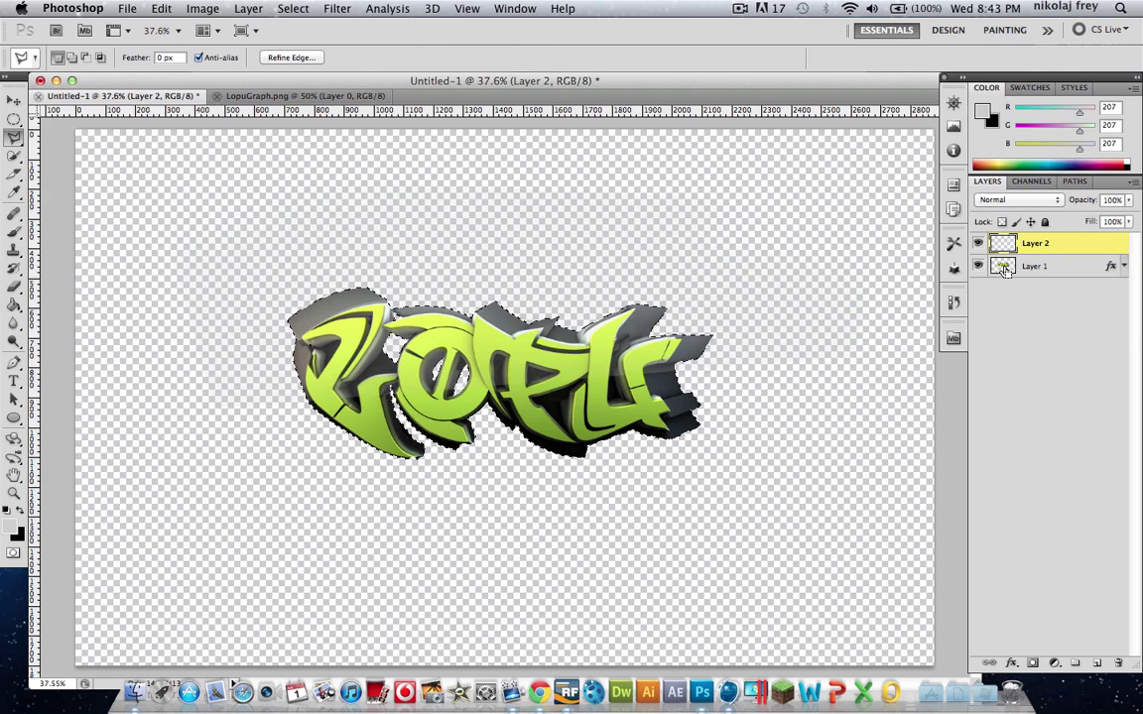
right_click(542, 358)
left_click(573, 383)
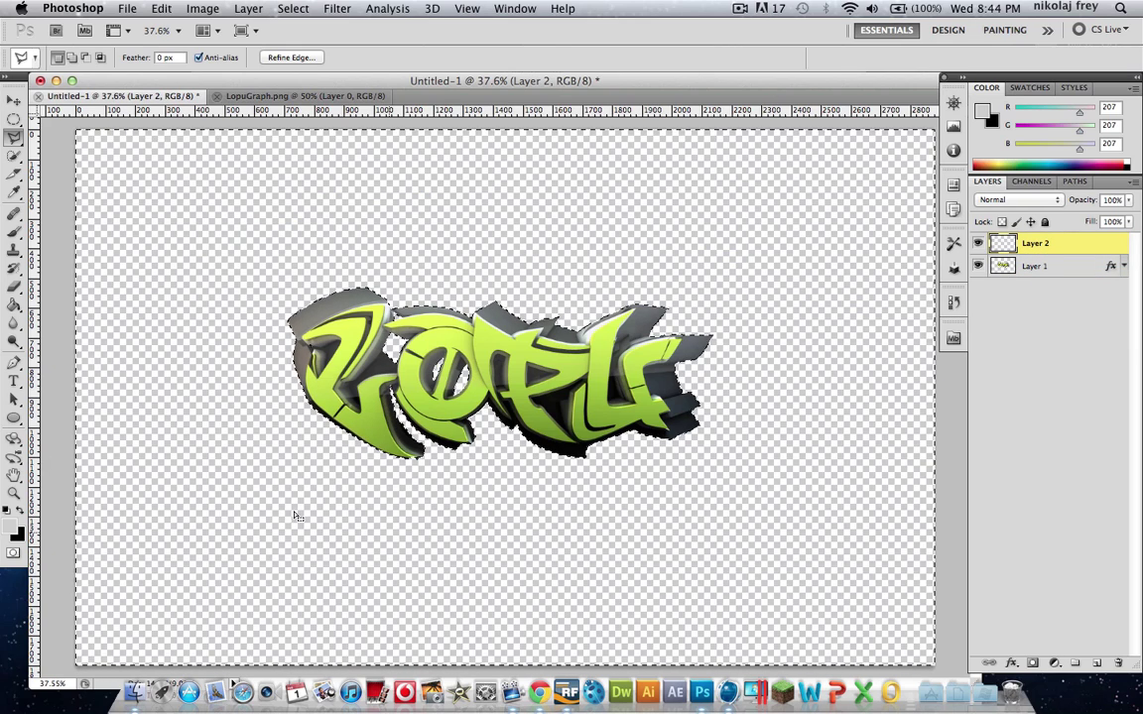
key("m")
right_click(276, 203)
left_click(298, 207)
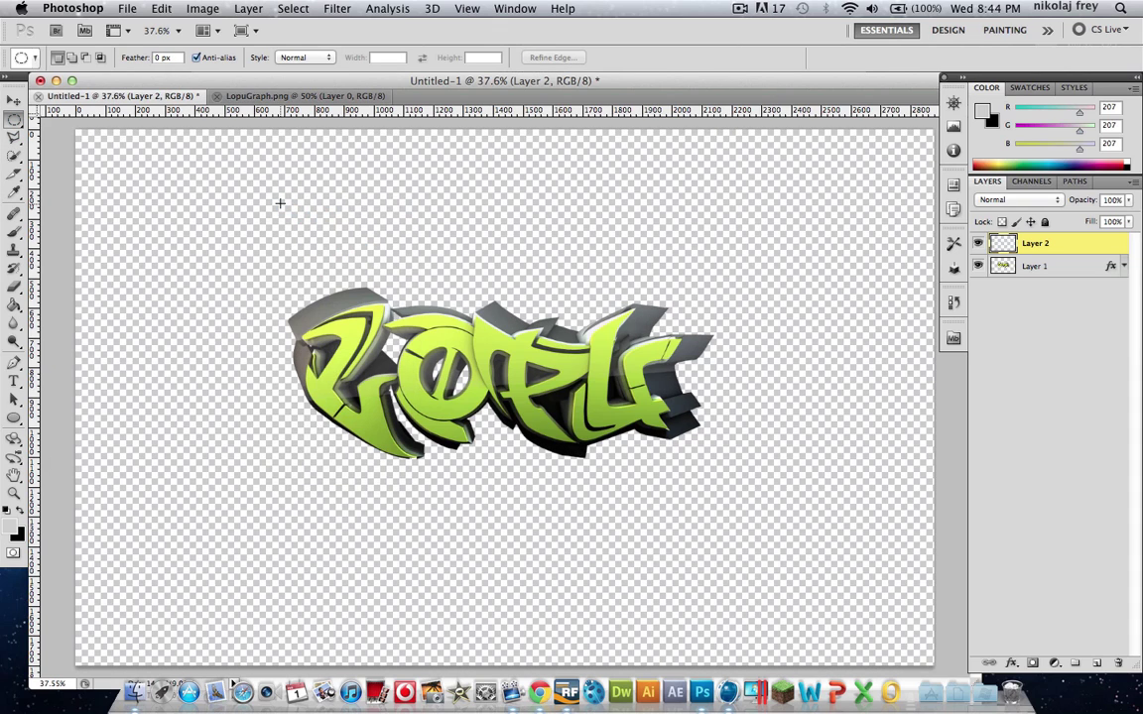
Activate the Eraser tool with 0% hardness and a brush size of 49 px.
scroll(566, 414, "up", 5)
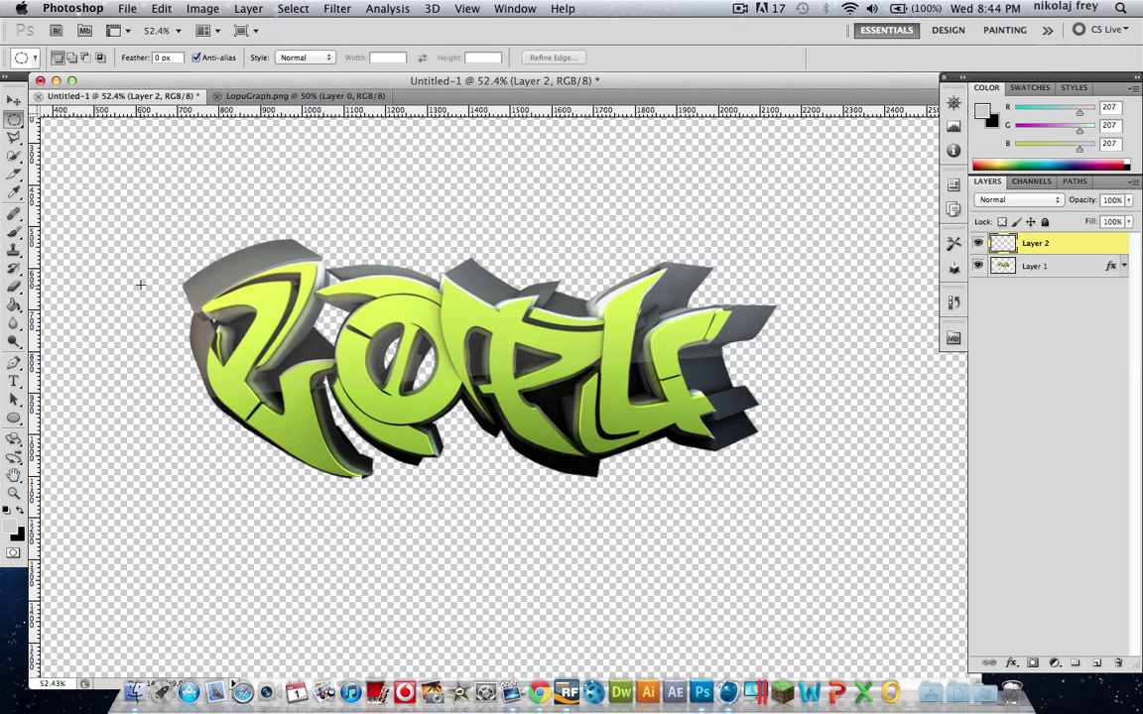
key("e")
left_click(76, 60)
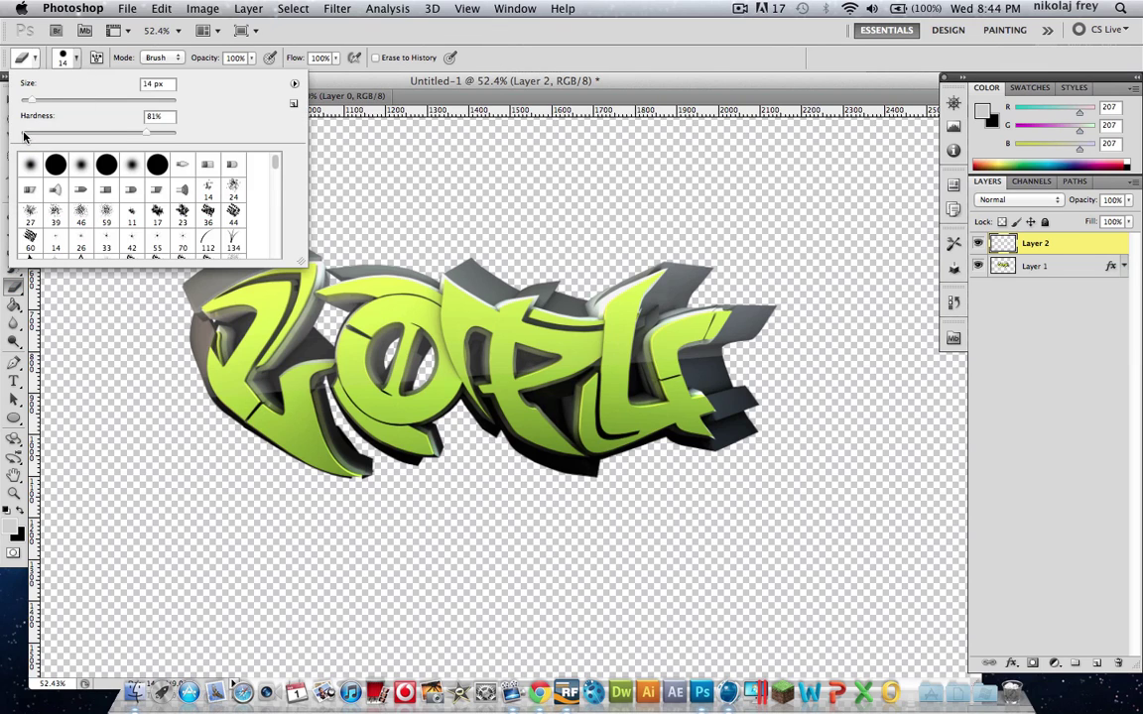
left_click(26, 132)
left_click(55, 100)
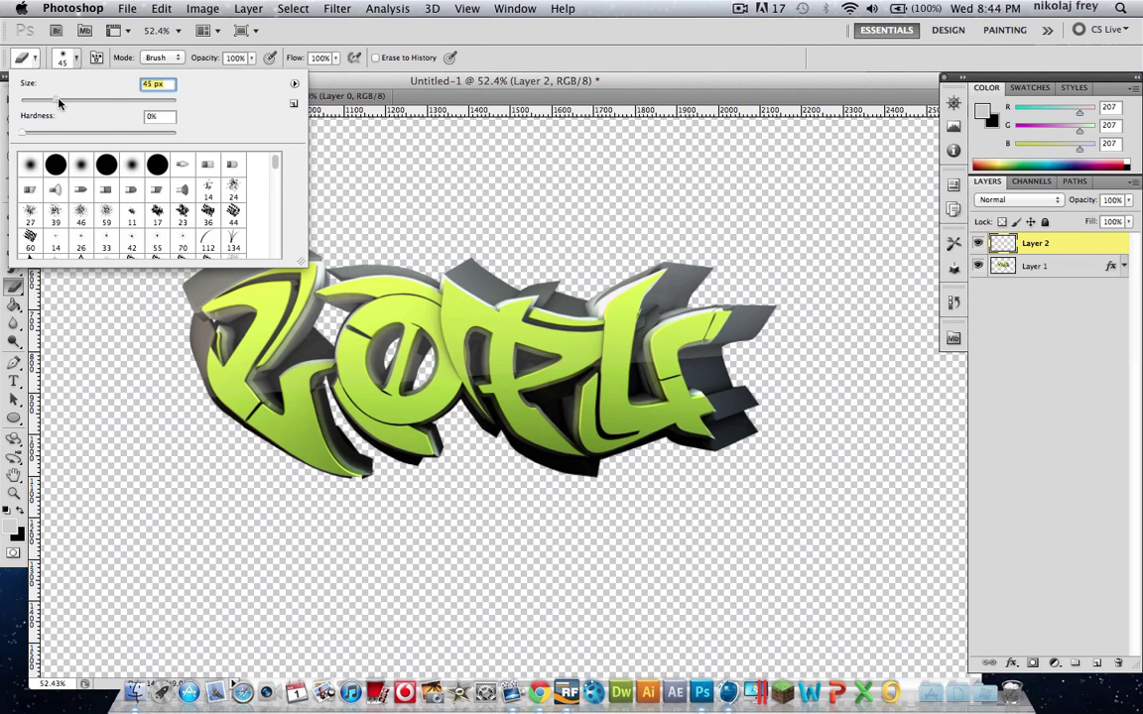
left_click(294, 37)
Erase the Layer 2 highlight from the grey 3D edges along the tops of the letters.
left_click_drag(175, 291, 298, 219)
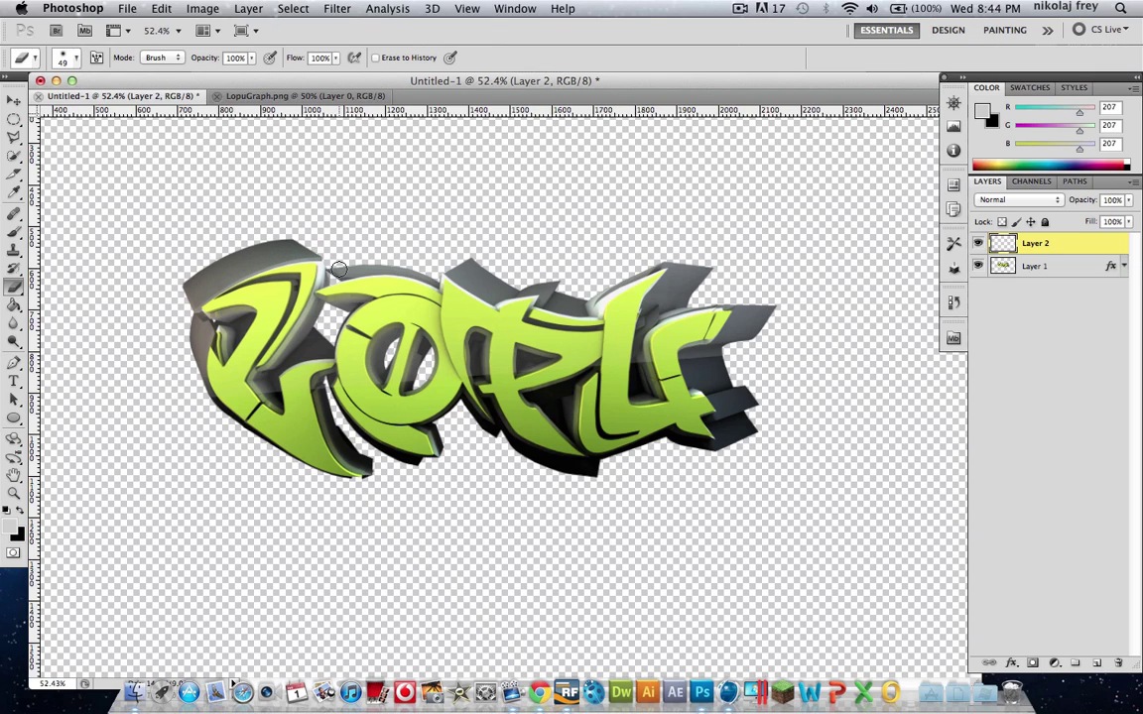
mouse_move(337, 269)
left_mouse_down()
mouse_move(436, 282)
mouse_move(438, 254)
mouse_move(492, 300)
mouse_move(522, 285)
mouse_move(467, 262)
left_mouse_up()
mouse_move(537, 285)
left_mouse_down()
mouse_move(552, 288)
mouse_move(527, 283)
left_mouse_up()
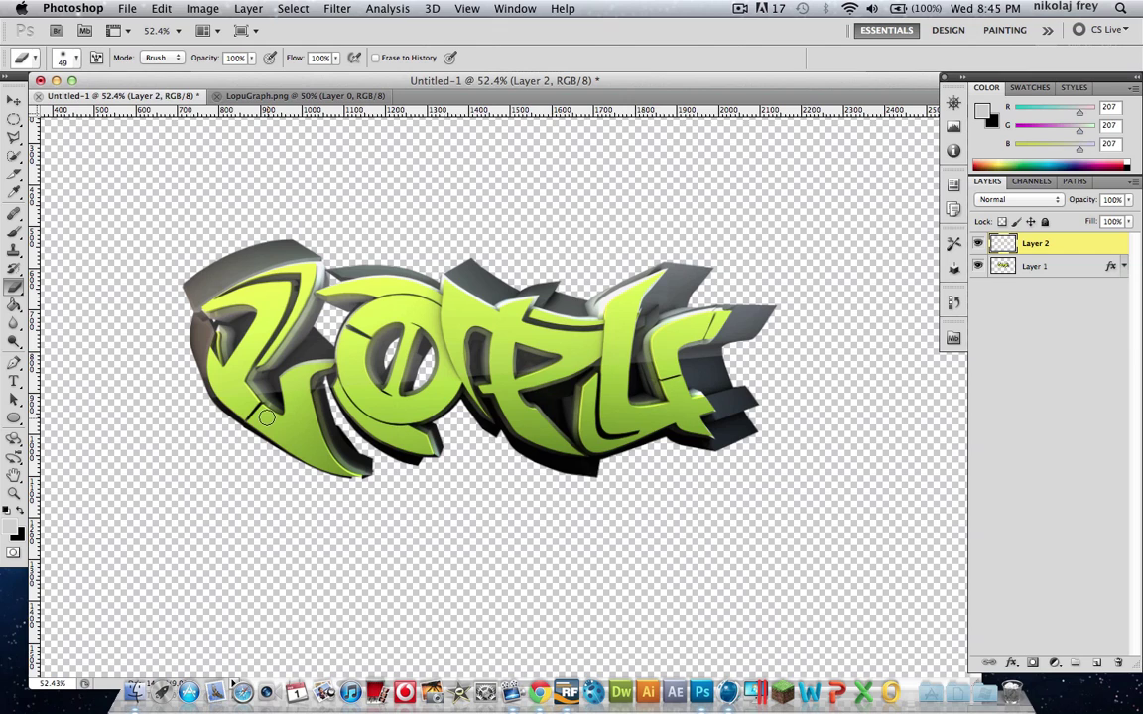
scroll(521, 199, "down", 3)
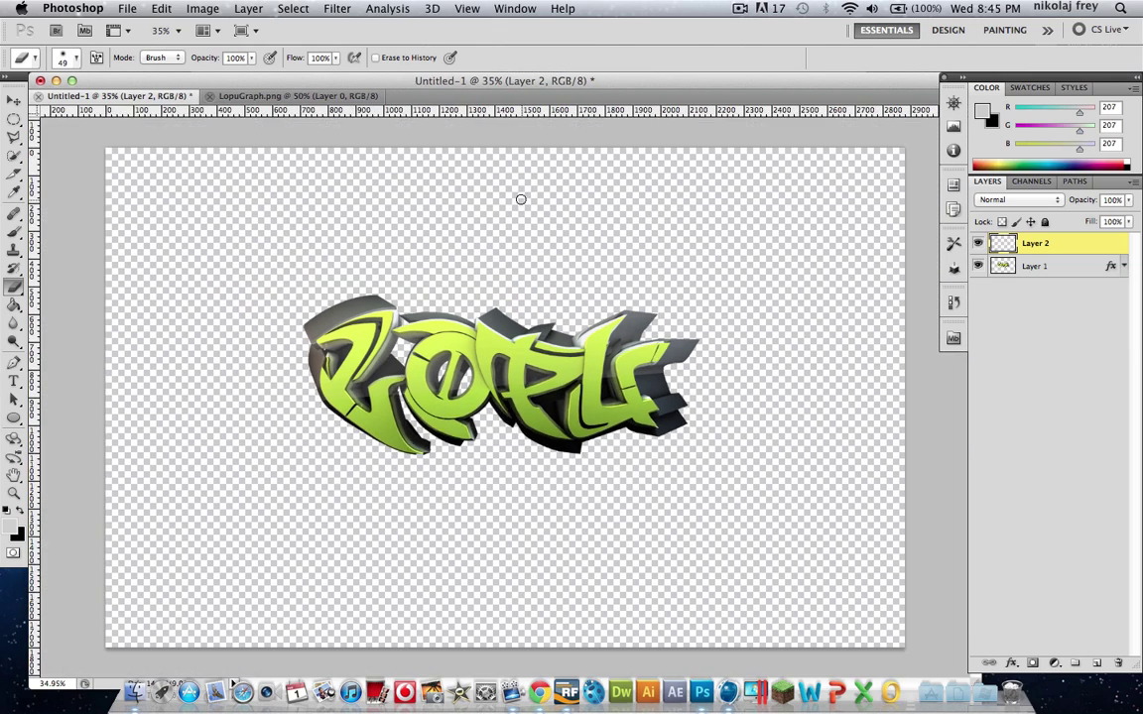
scroll(521, 199, "up", 3)
scroll(565, 302, "down", 3)
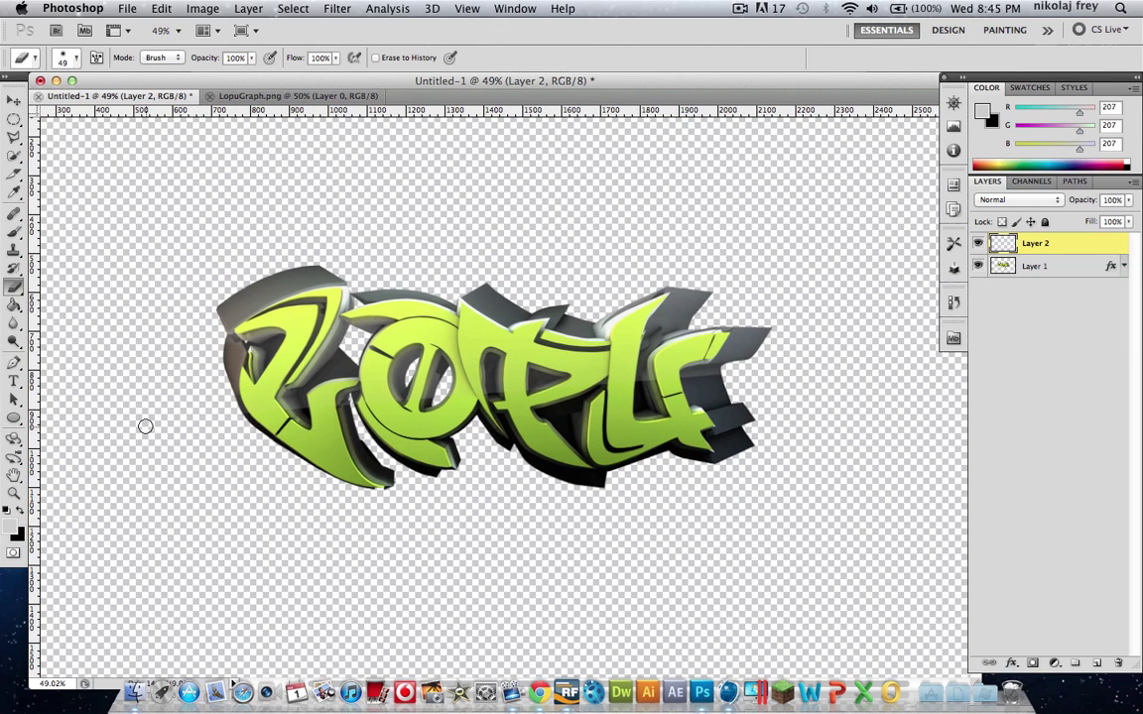
Create a new layer, move it below Layer 1 and rename it Background.
key("super+shift+n")
key("Return")
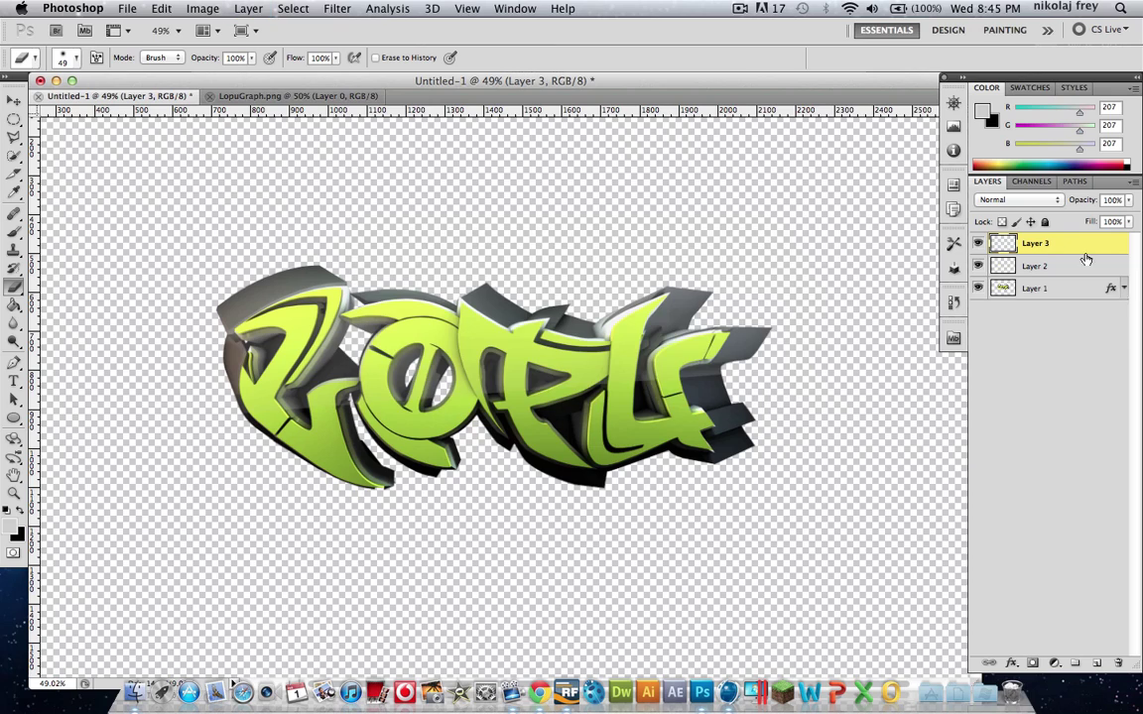
left_click_drag(1039, 244, 1045, 325)
double_click(1036, 288)
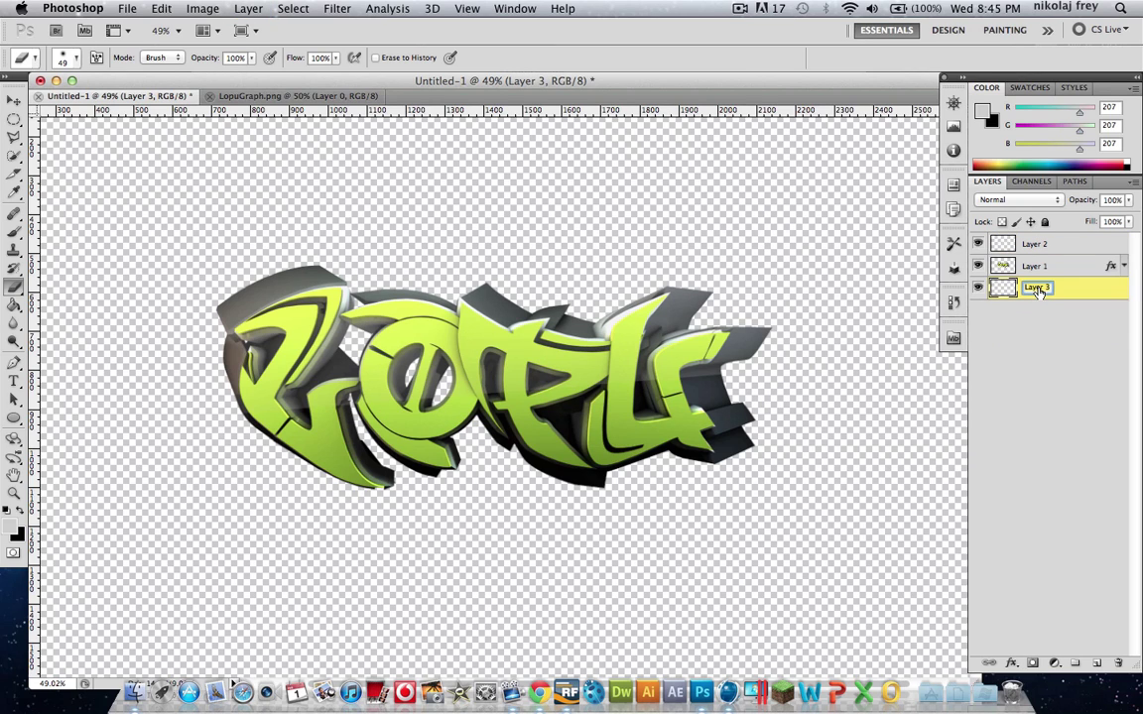
type("Background")
key("Return")
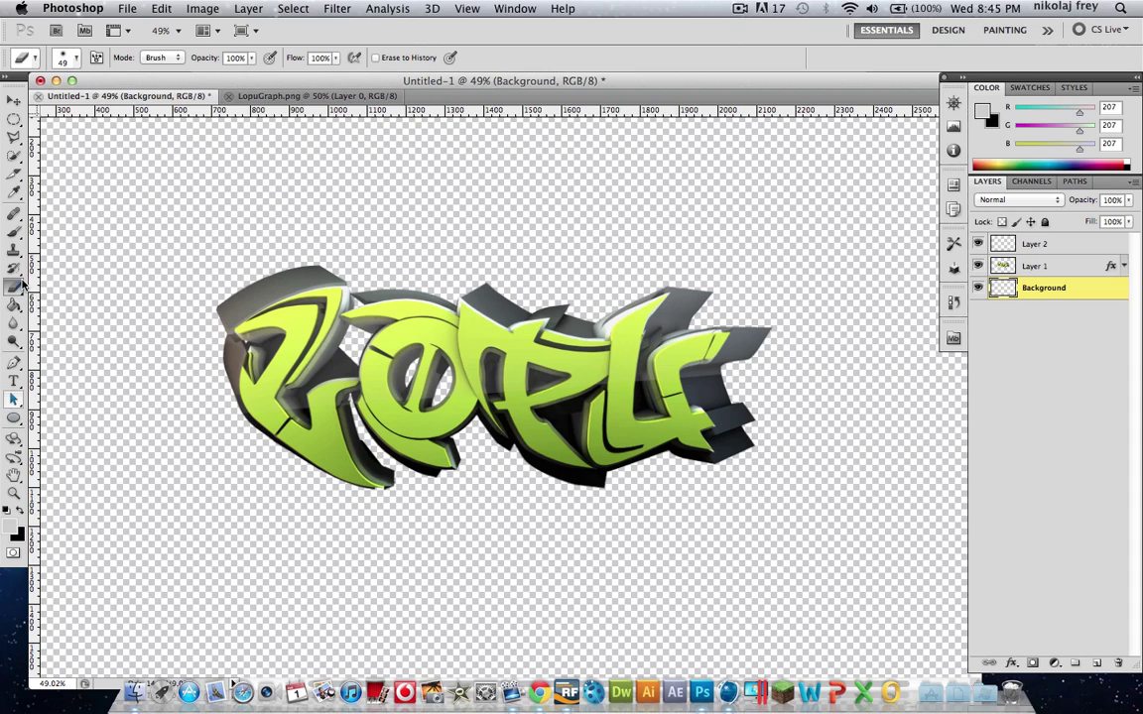
Fill the Background layer with black using the Paint Bucket tool.
left_click(14, 304)
key("d")
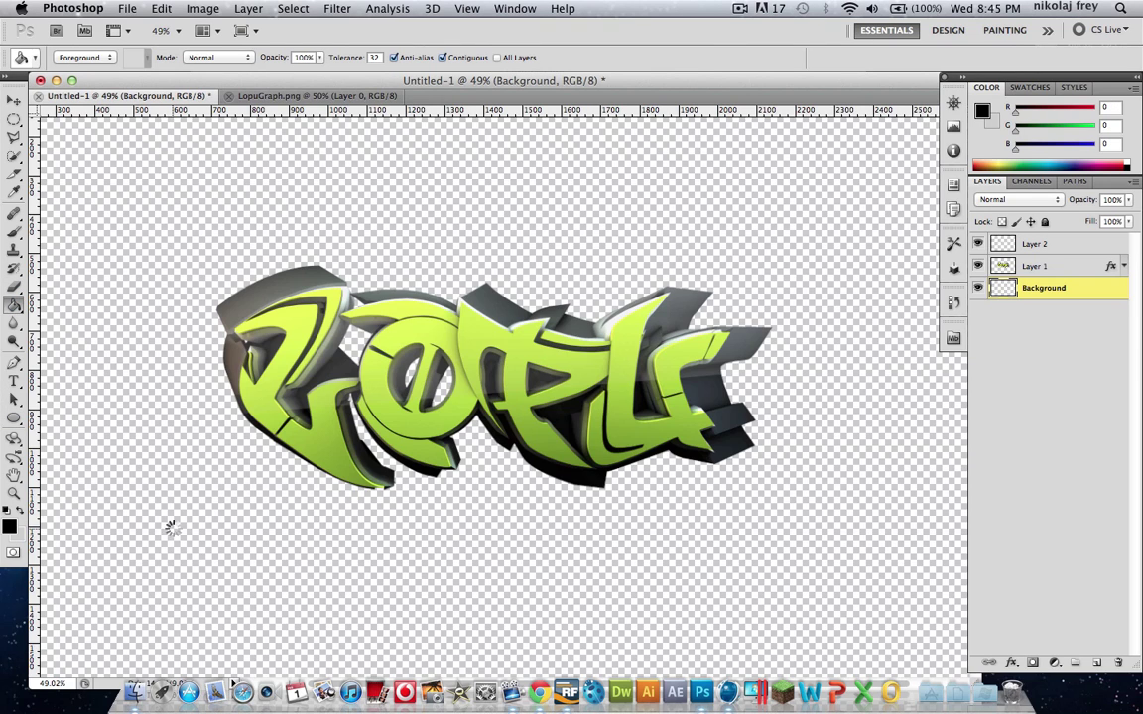
left_click(170, 528)
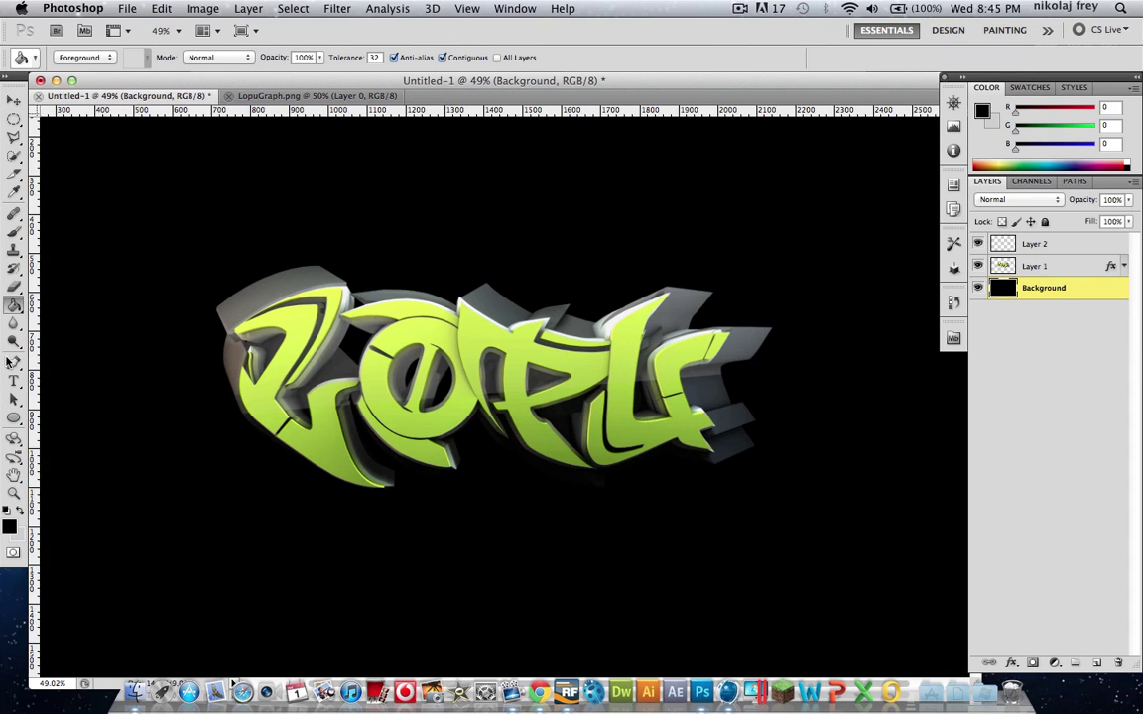
Activate the Brush tool and enlarge the brush size to 1871 px.
left_click(14, 234)
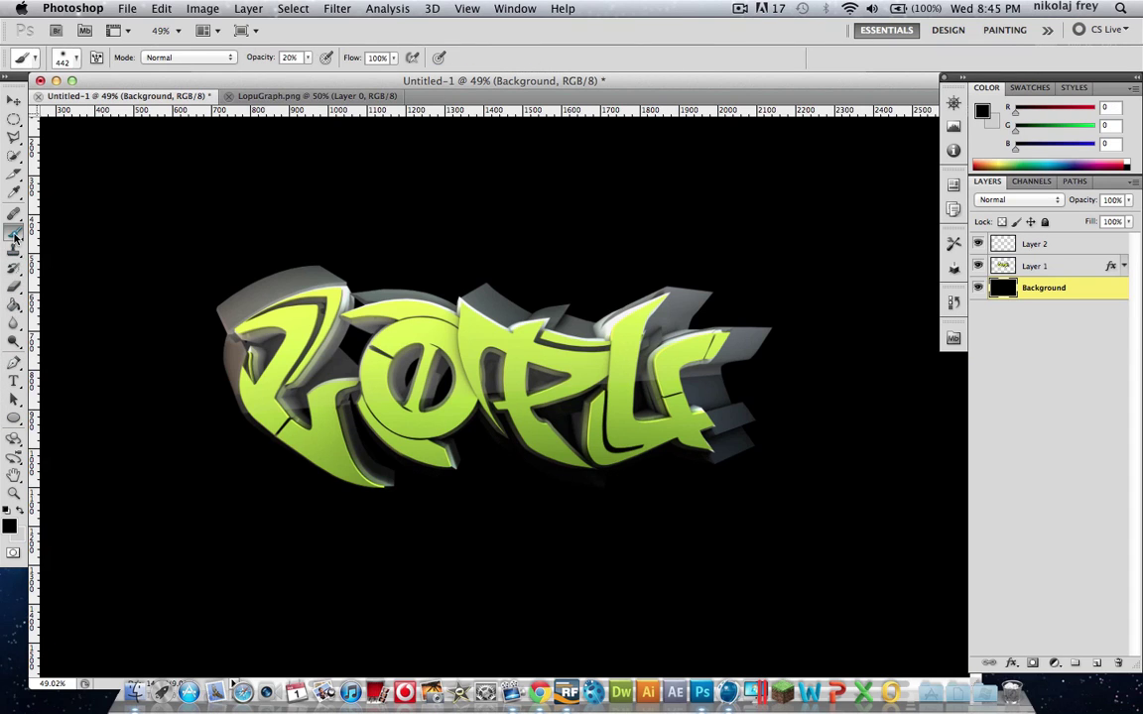
left_click(75, 61)
left_click_drag(175, 103, 172, 102)
left_click(278, 38)
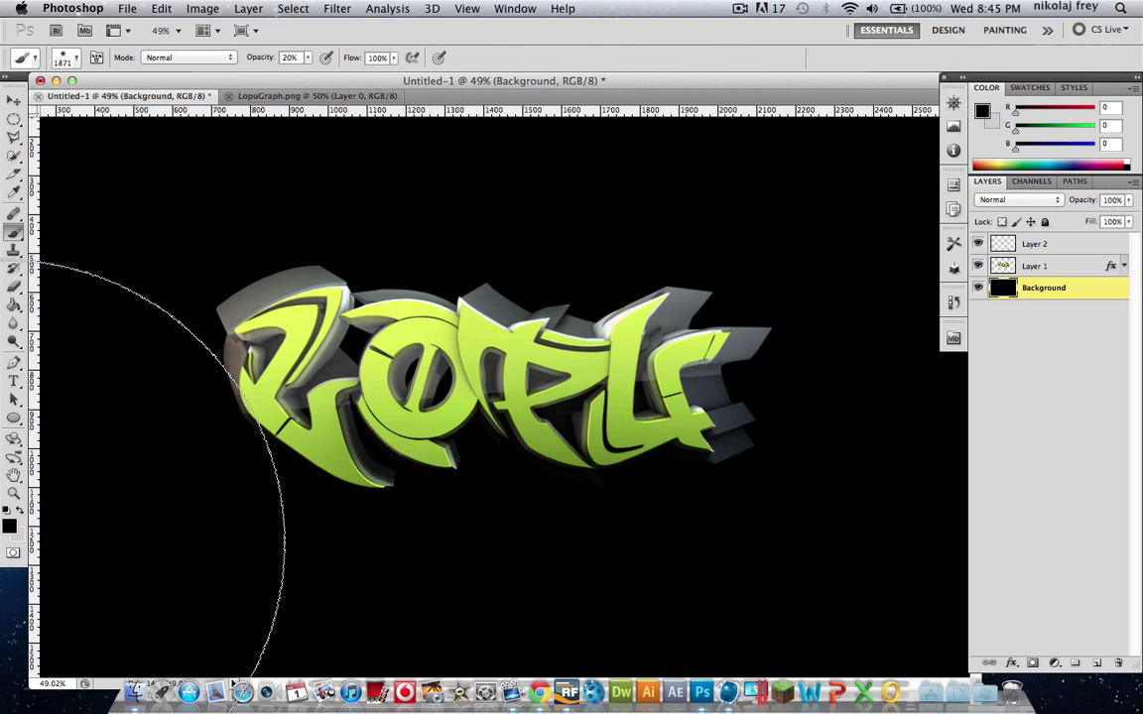
Set the foreground color to dark green 1d2600.
left_click(8, 527)
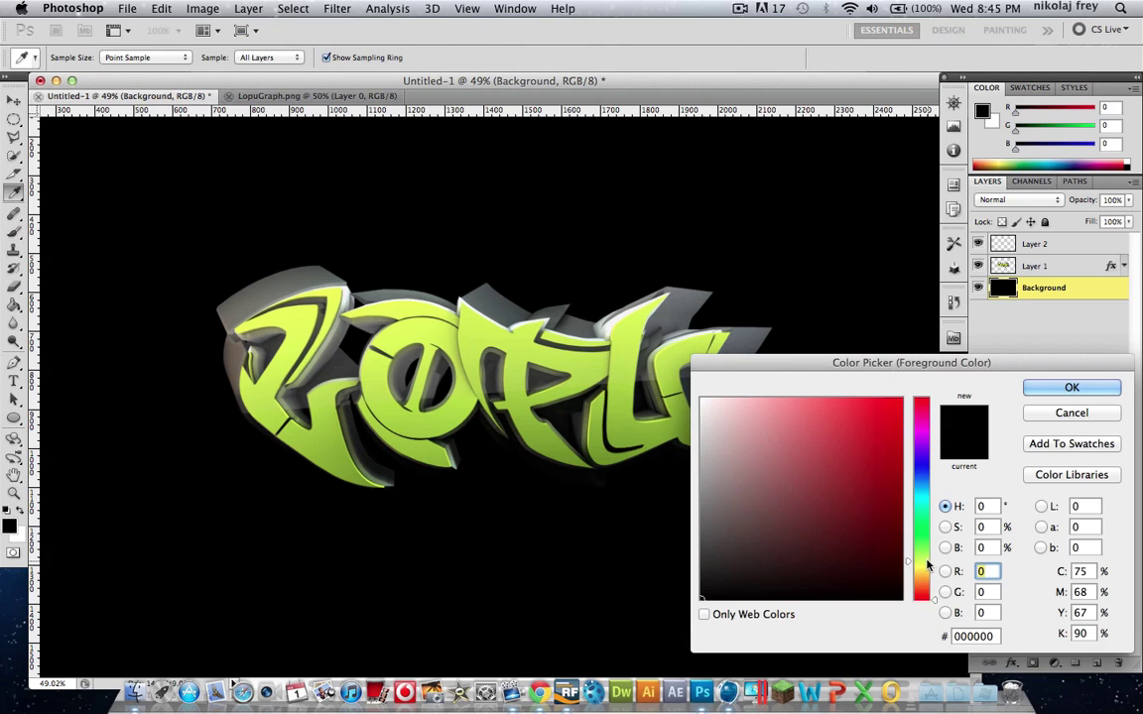
left_click(926, 560)
left_click(901, 571)
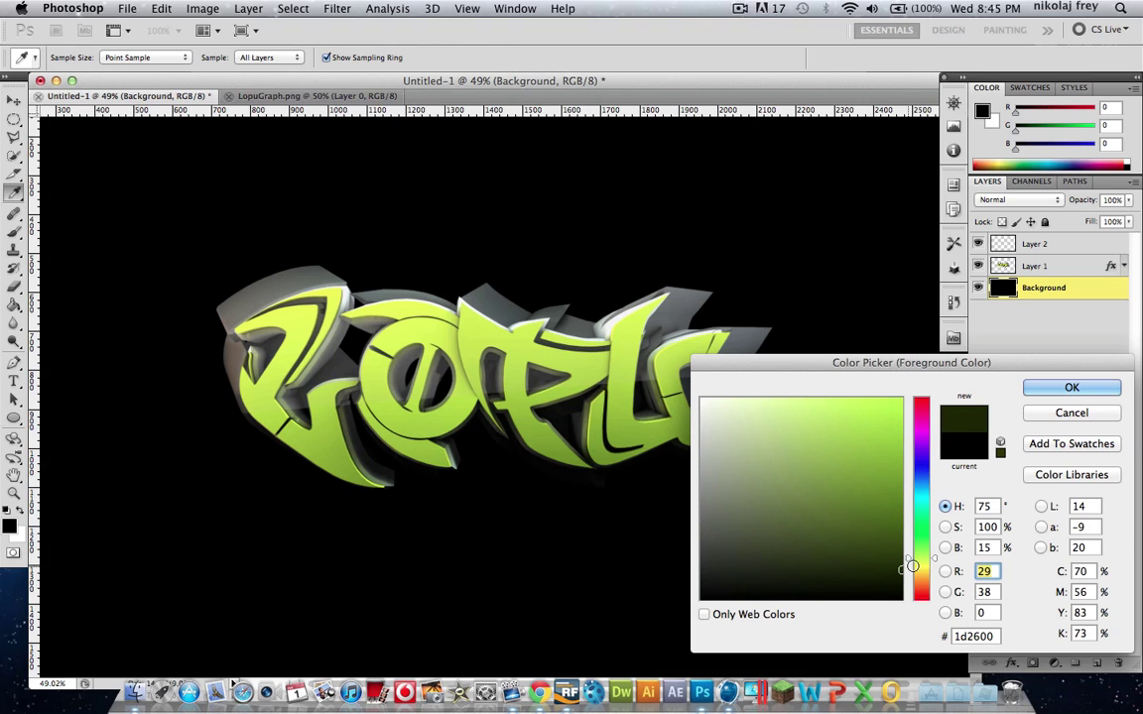
left_click(1071, 390)
Paint a dark-green glow behind the logo on the Background layer, raising the brush opacity from 20% to 80%.
scroll(486, 396, "down", 5)
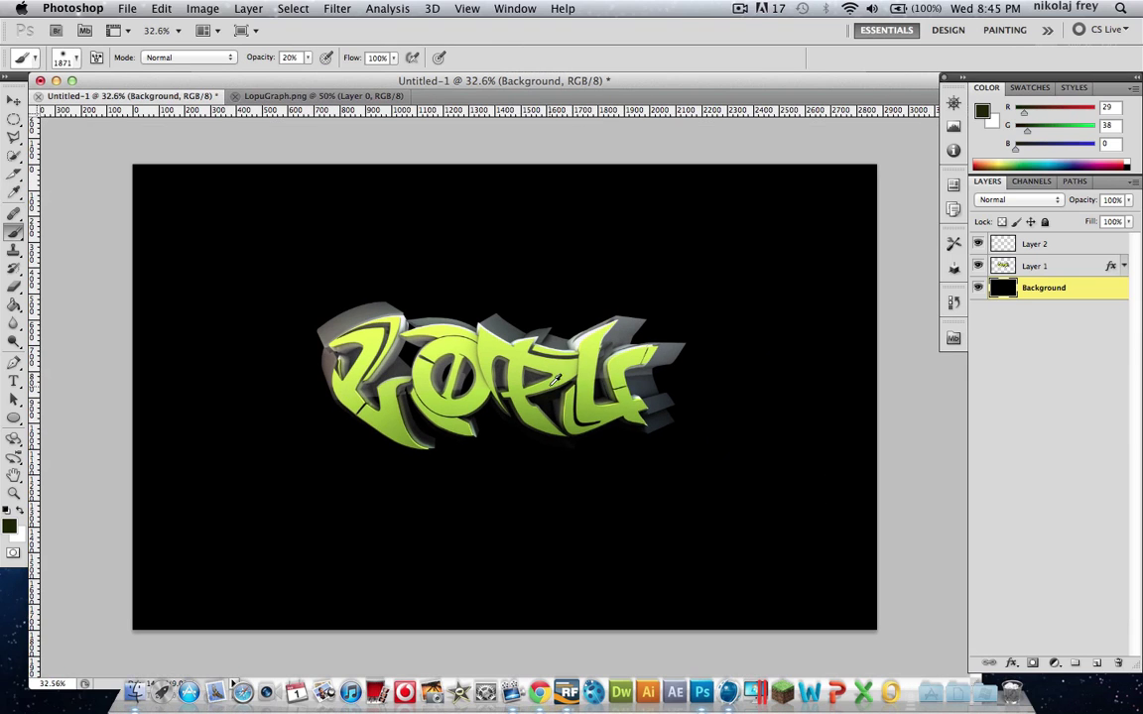
left_click(511, 377)
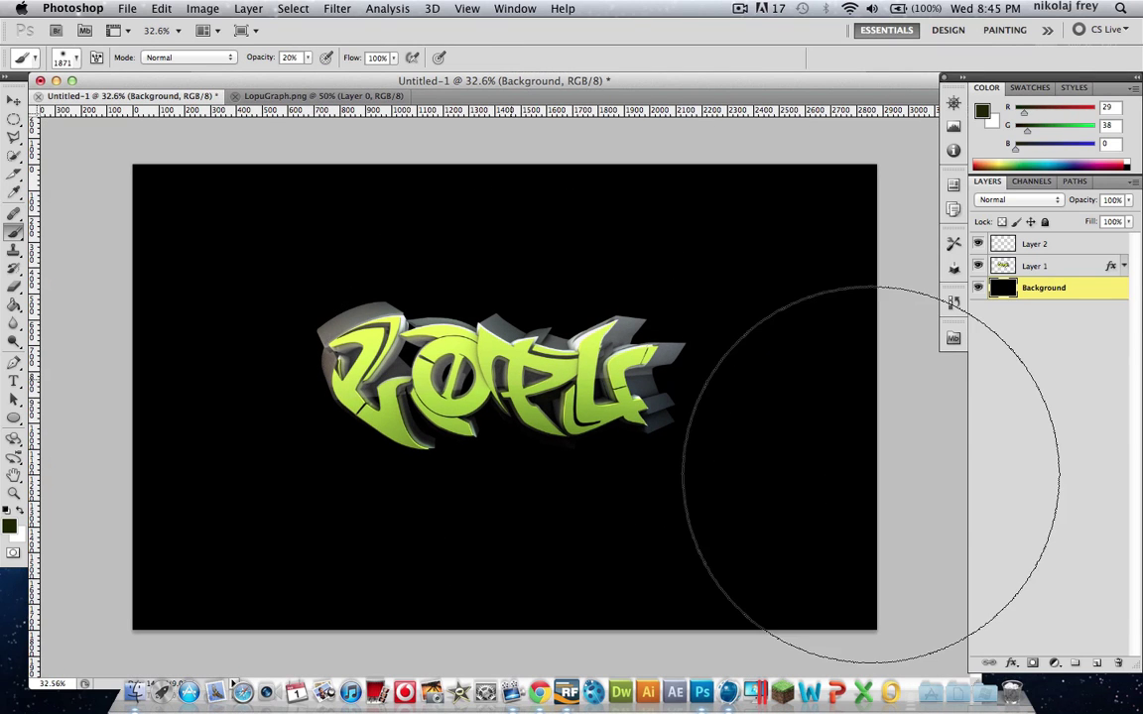
left_click(264, 60)
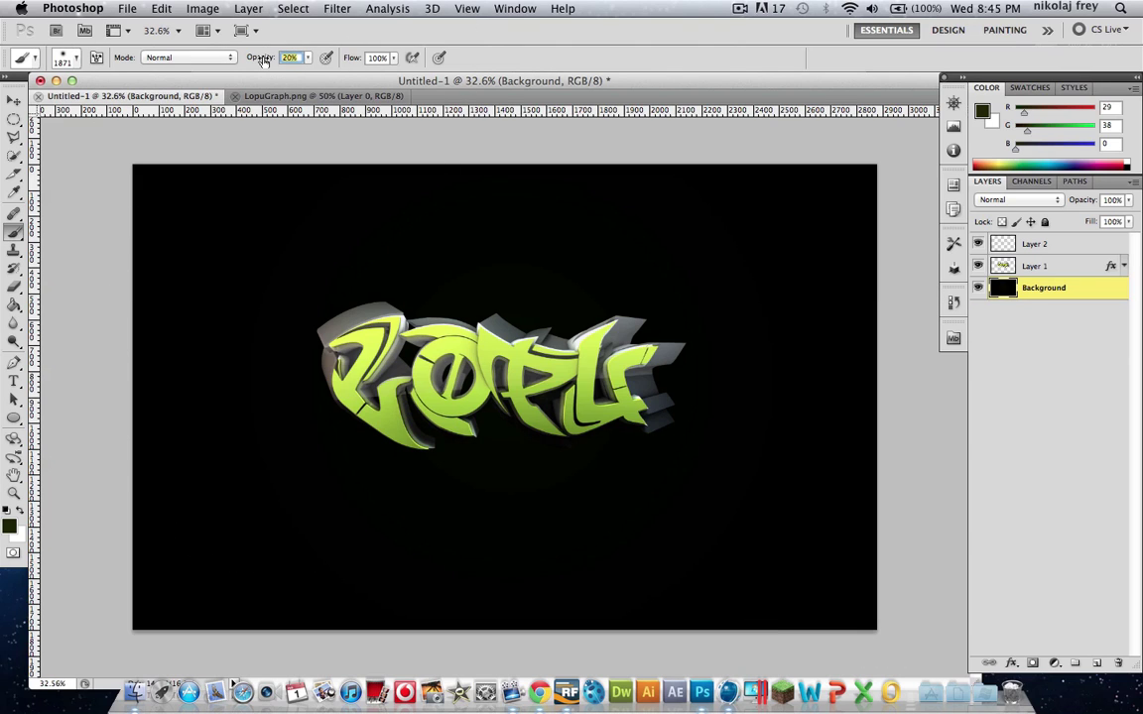
type("80")
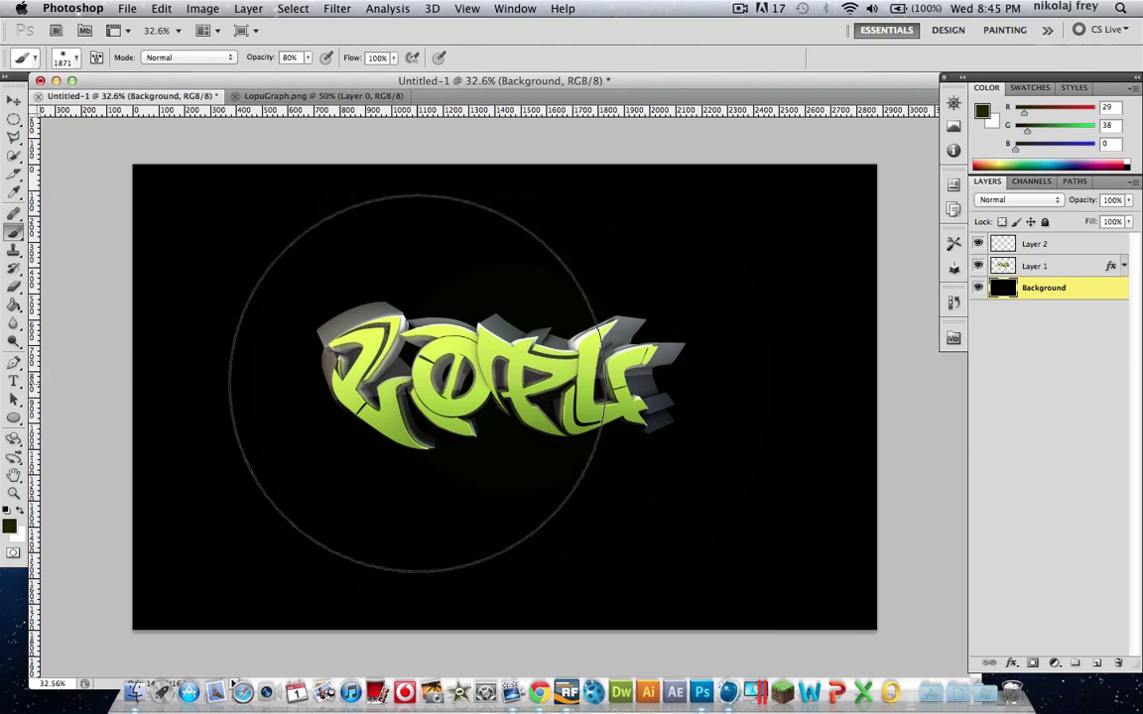
left_click(537, 359)
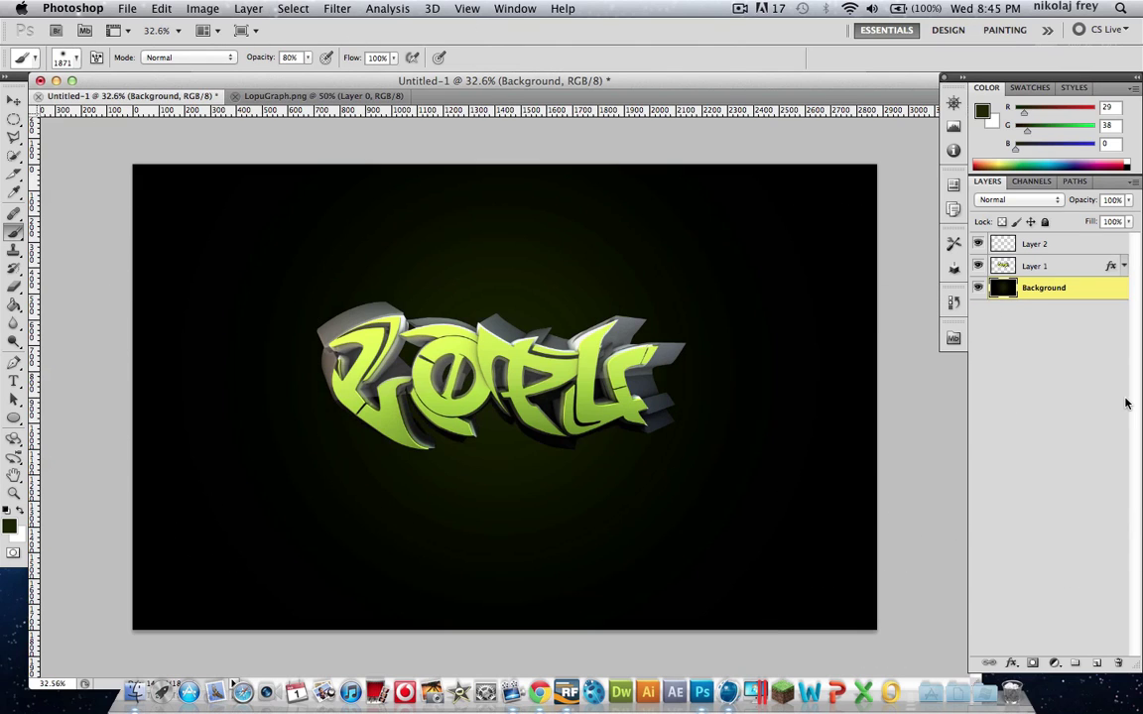
left_click(263, 352)
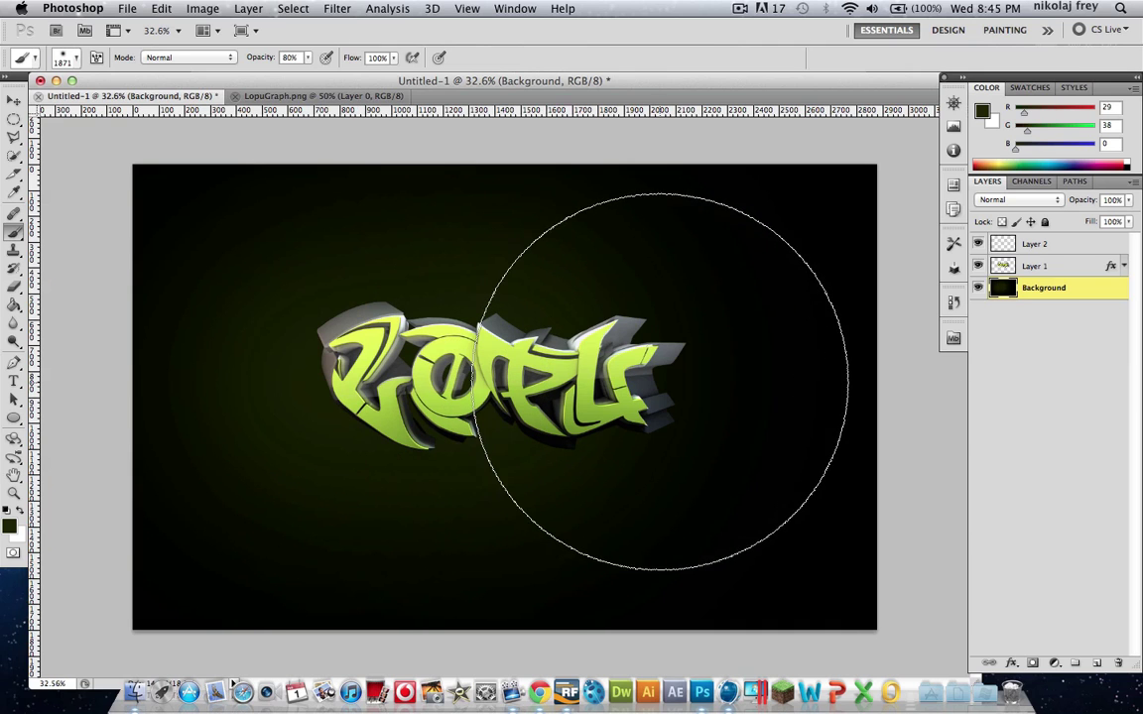
left_click(660, 382)
Add a Stroke effect to Layer 1, which holds the LOPU logo.
scroll(645, 358, "up", 1)
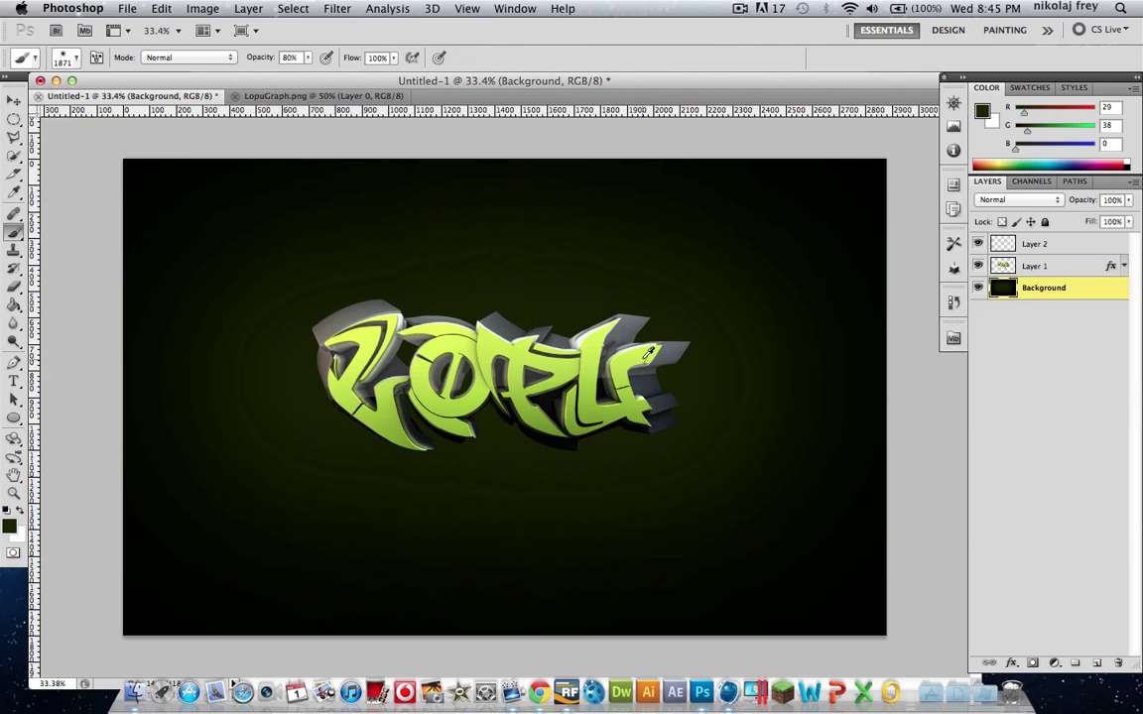
scroll(647, 352, "up", 5)
scroll(466, 319, "left", 5)
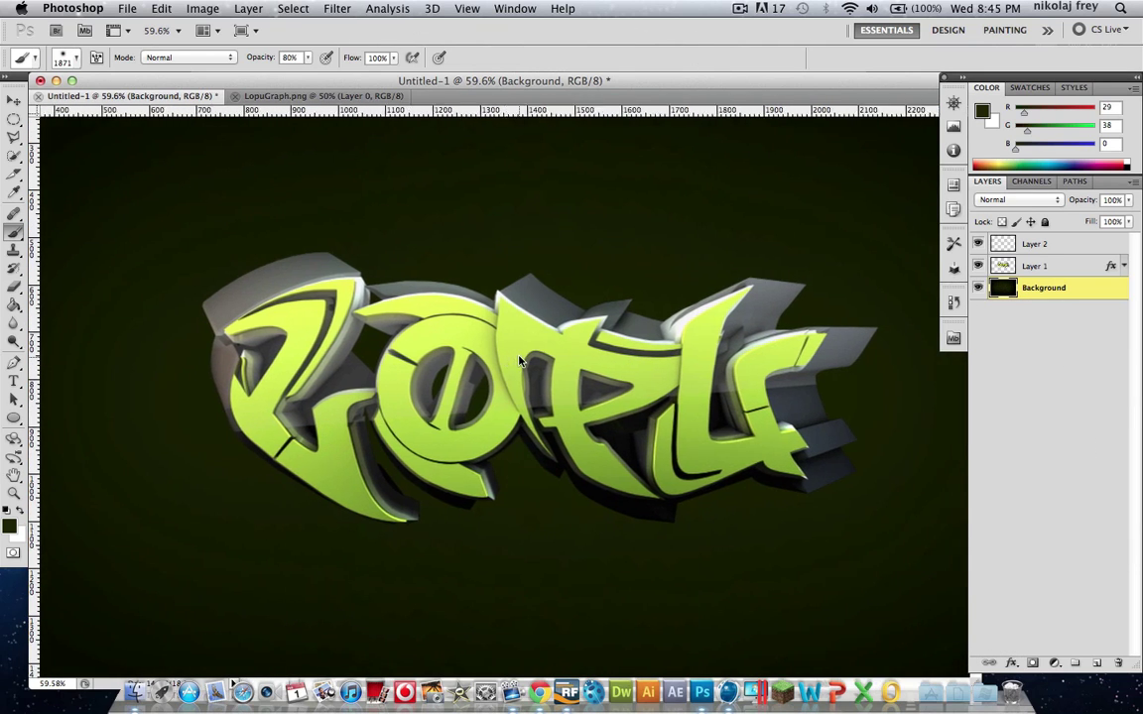
double_click(1077, 266)
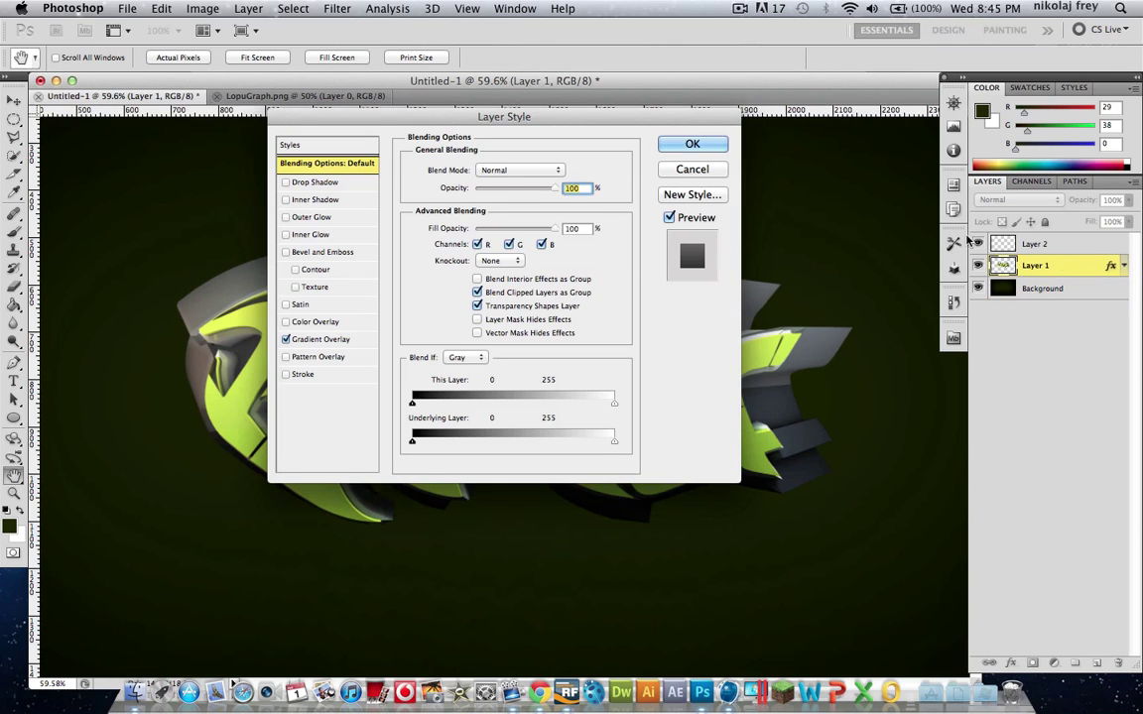
left_click_drag(426, 120, 938, 171)
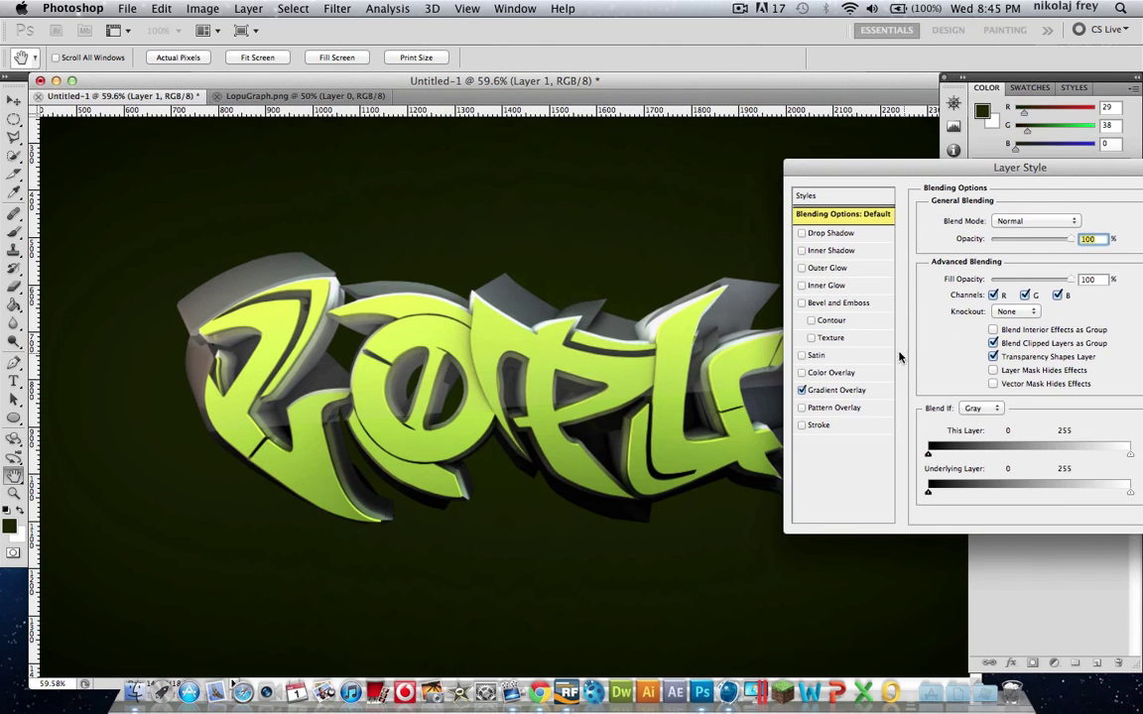
left_click(826, 425)
Set the stroke color to dark green 1a2200 and its size to 10 px, and apply the layer style.
left_click(960, 326)
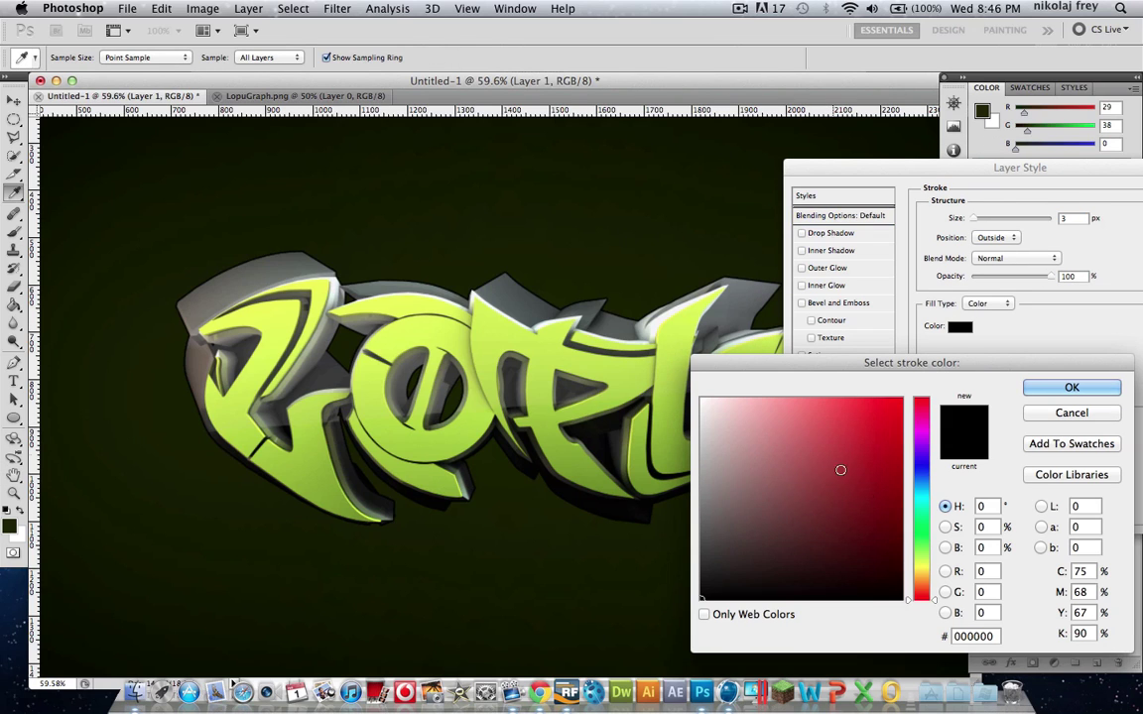
left_click(923, 569)
left_click_drag(926, 568, 926, 559)
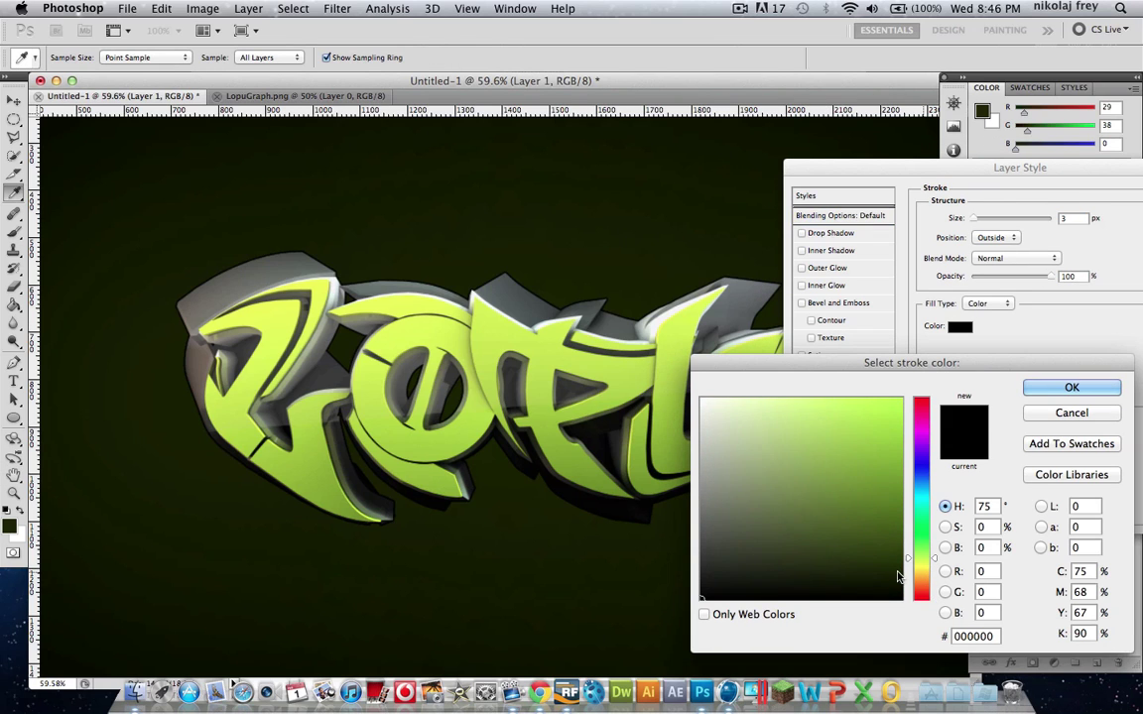
left_click(903, 573)
key("Return")
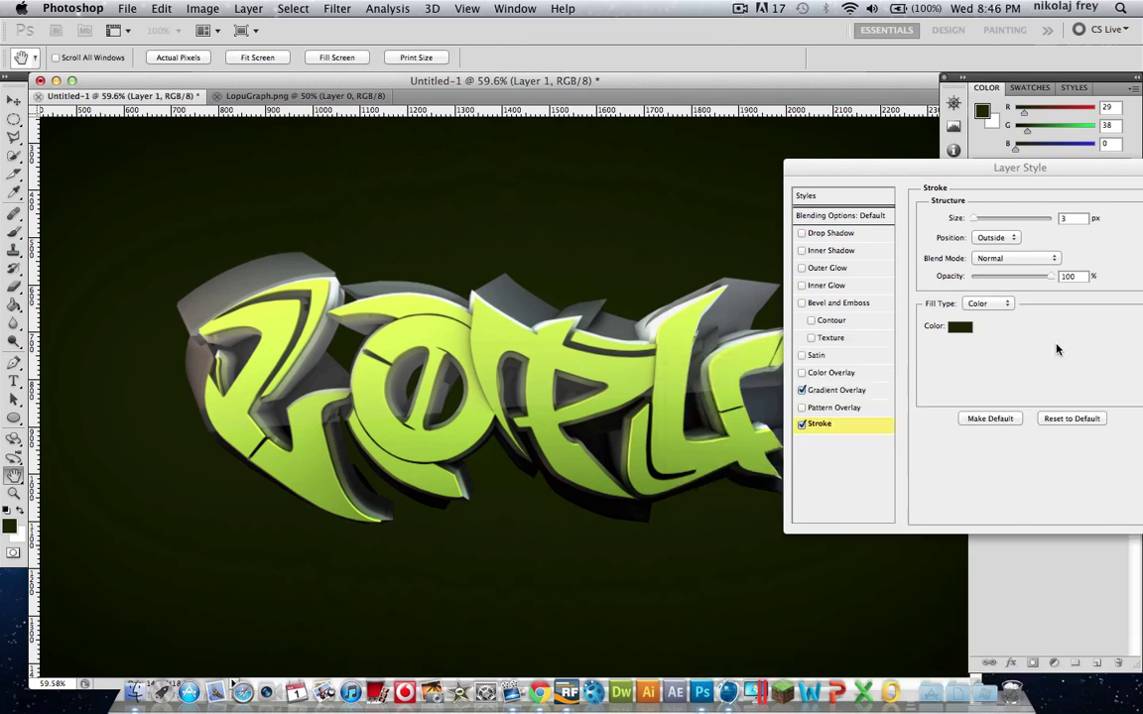
double_click(1062, 217)
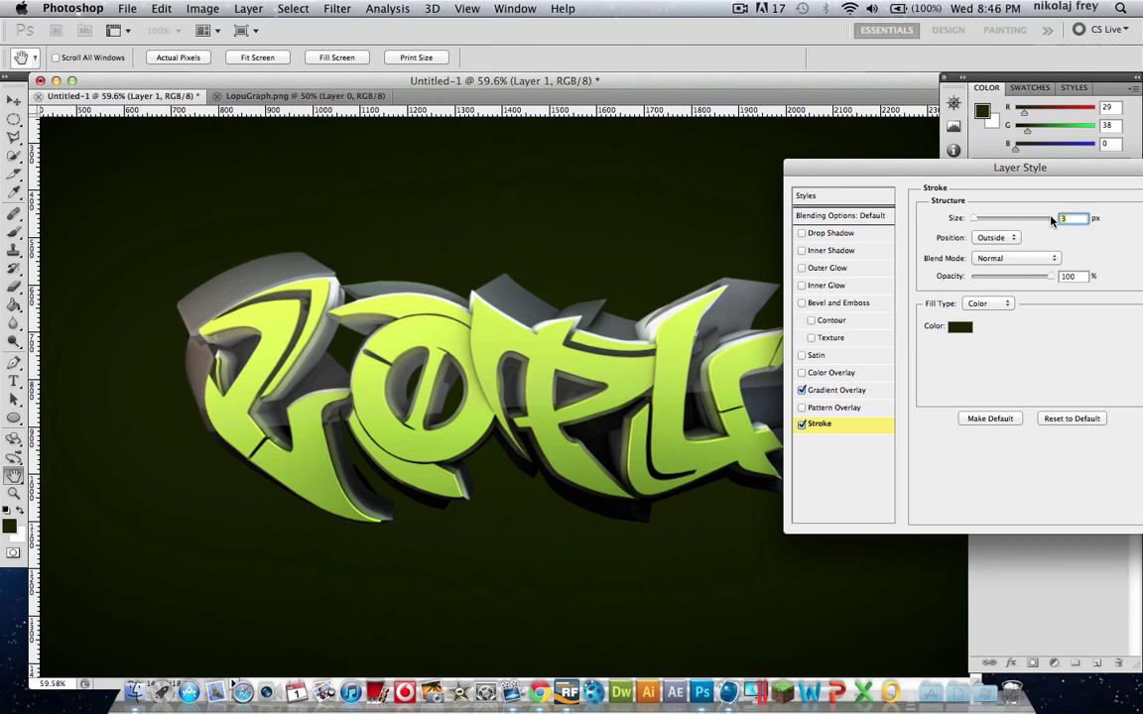
key("Return")
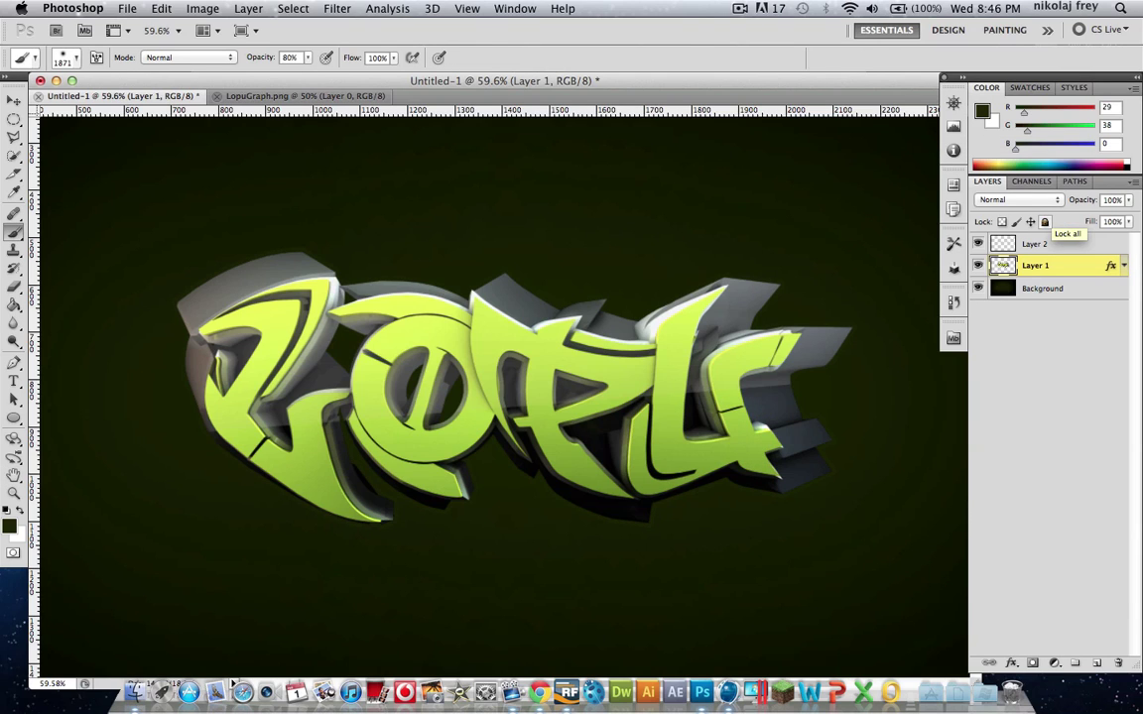
Reopen Layer 1's stroke settings, try several smaller widths and set the stroke size to 4 px.
double_click(1079, 264)
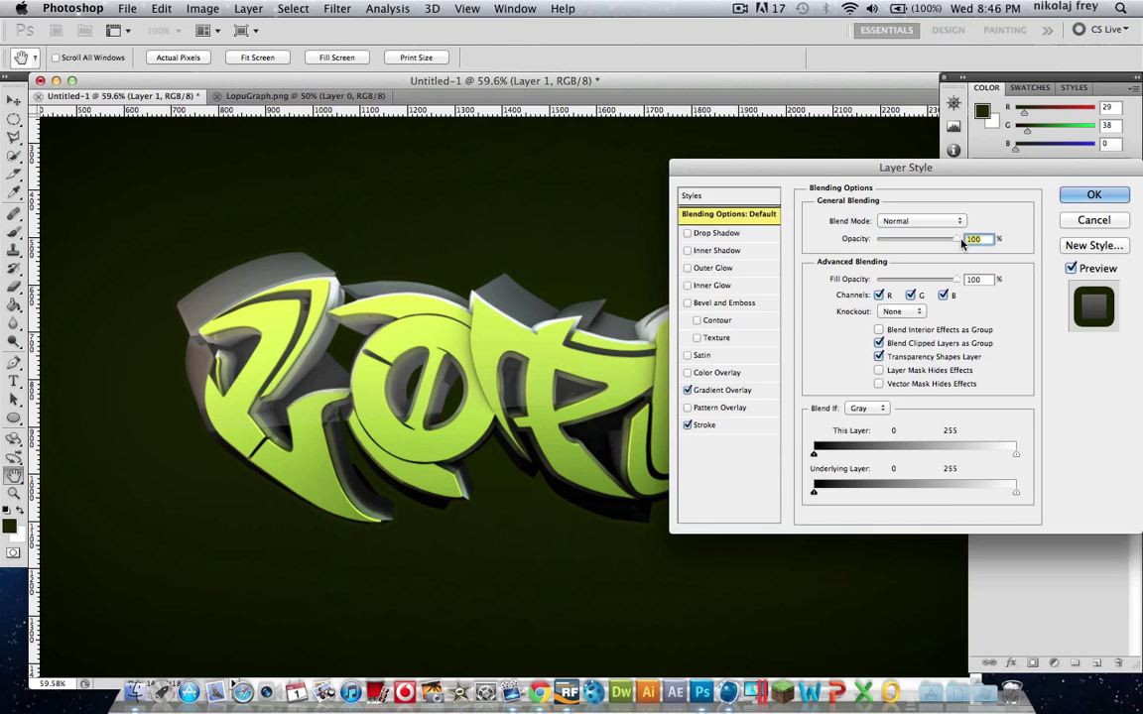
left_click(711, 425)
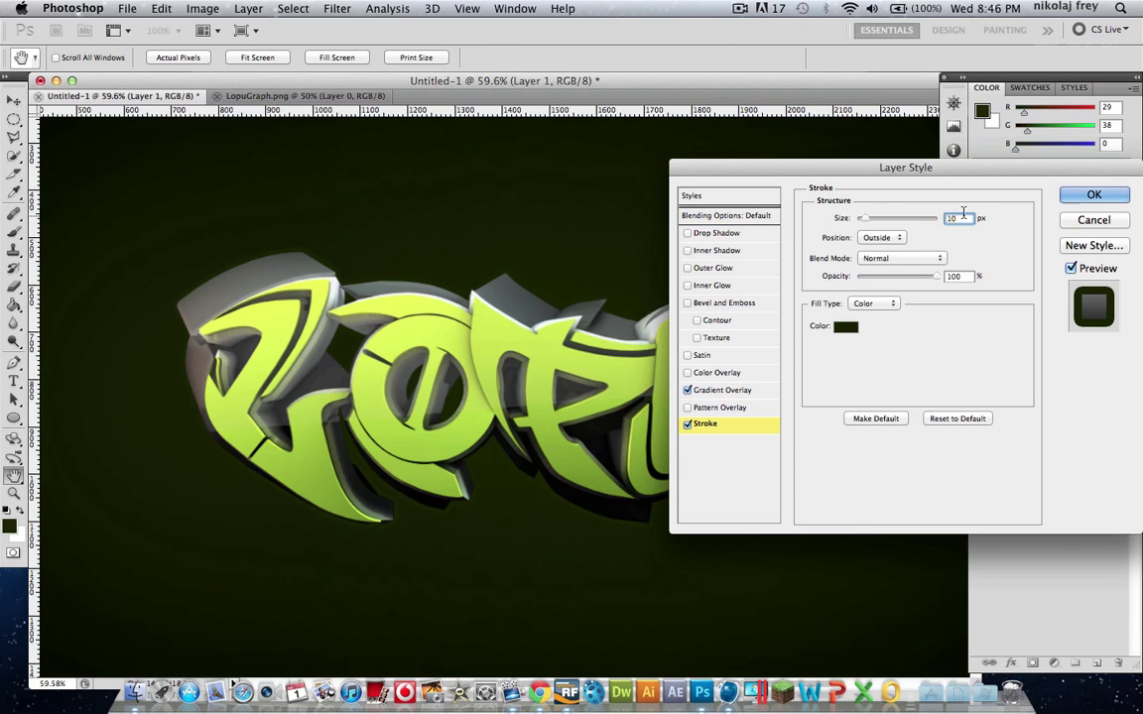
type("4")
key("BackSpace")
type("2")
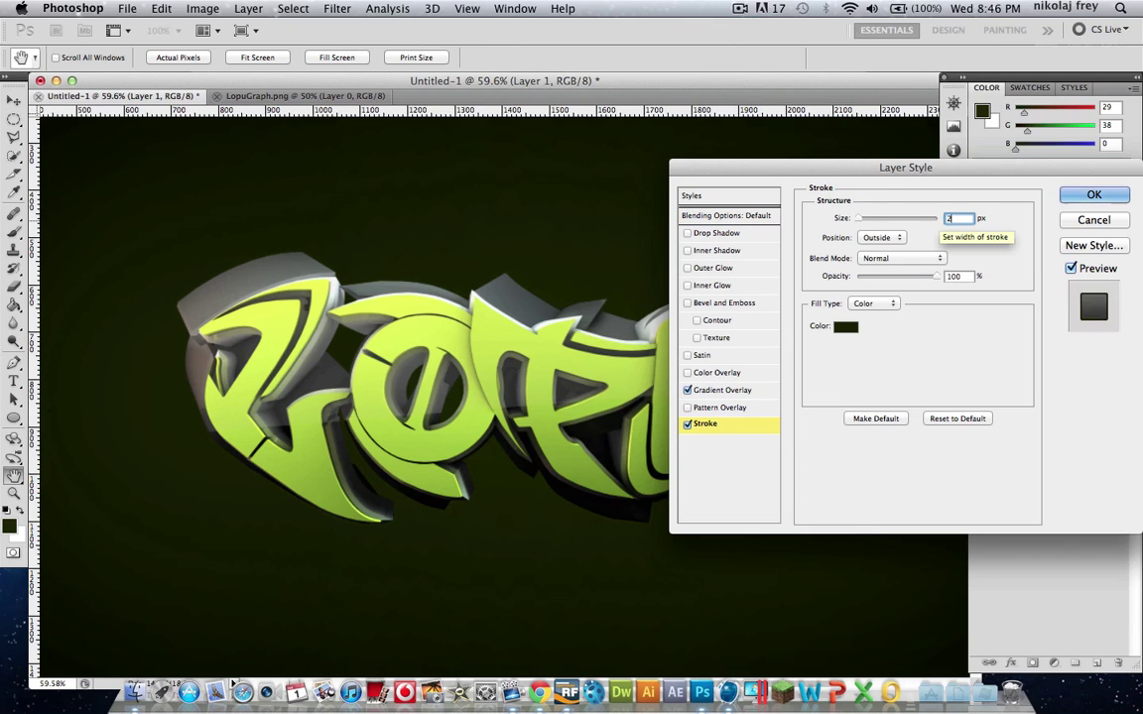
key("BackSpace")
type("5")
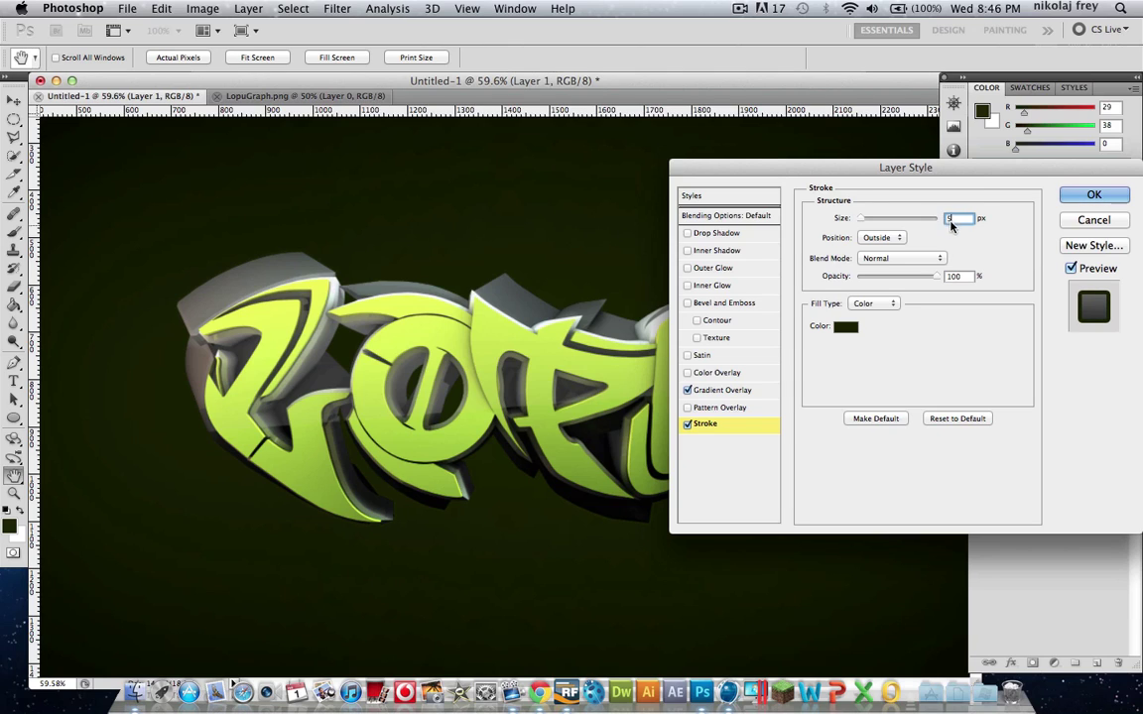
type("3")
left_click_drag(955, 220, 938, 212)
type("4")
Darken the logo's stroke color to 0e1300.
left_click(845, 326)
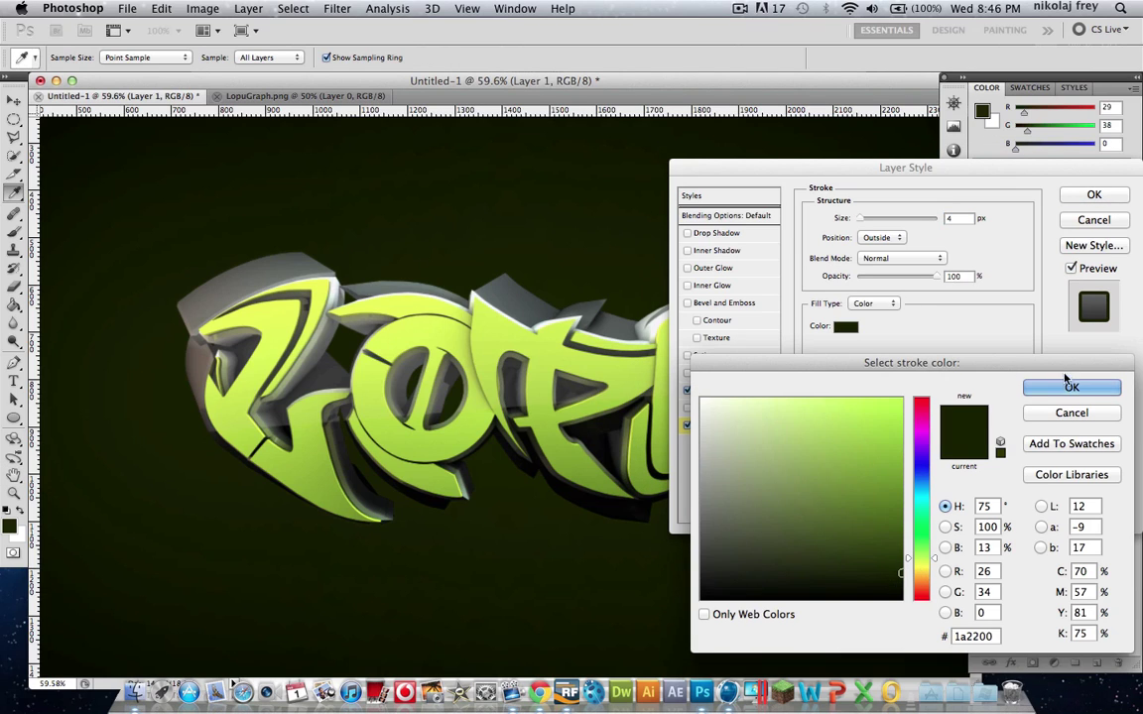
mouse_move(899, 531)
left_mouse_down()
mouse_move(914, 524)
mouse_move(925, 583)
left_mouse_up()
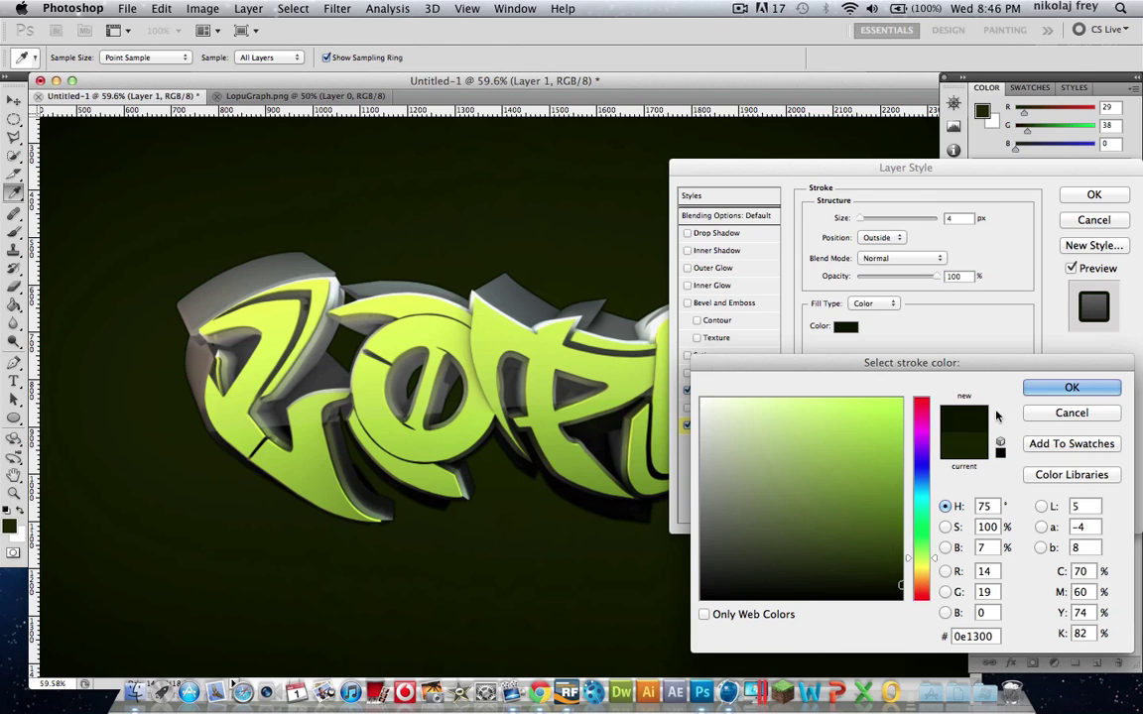
left_click(1091, 390)
Add a drop shadow to Layer 1 with an angle of -11°, distance 0 px and size 9 px.
left_click(688, 233)
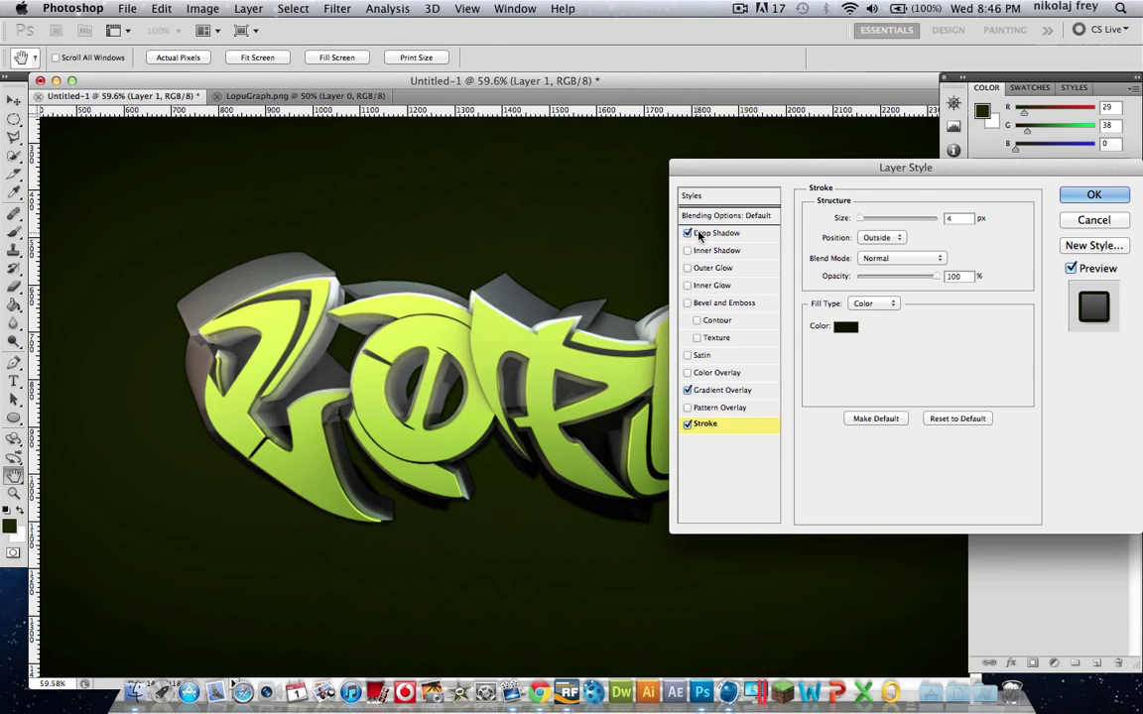
left_click(716, 234)
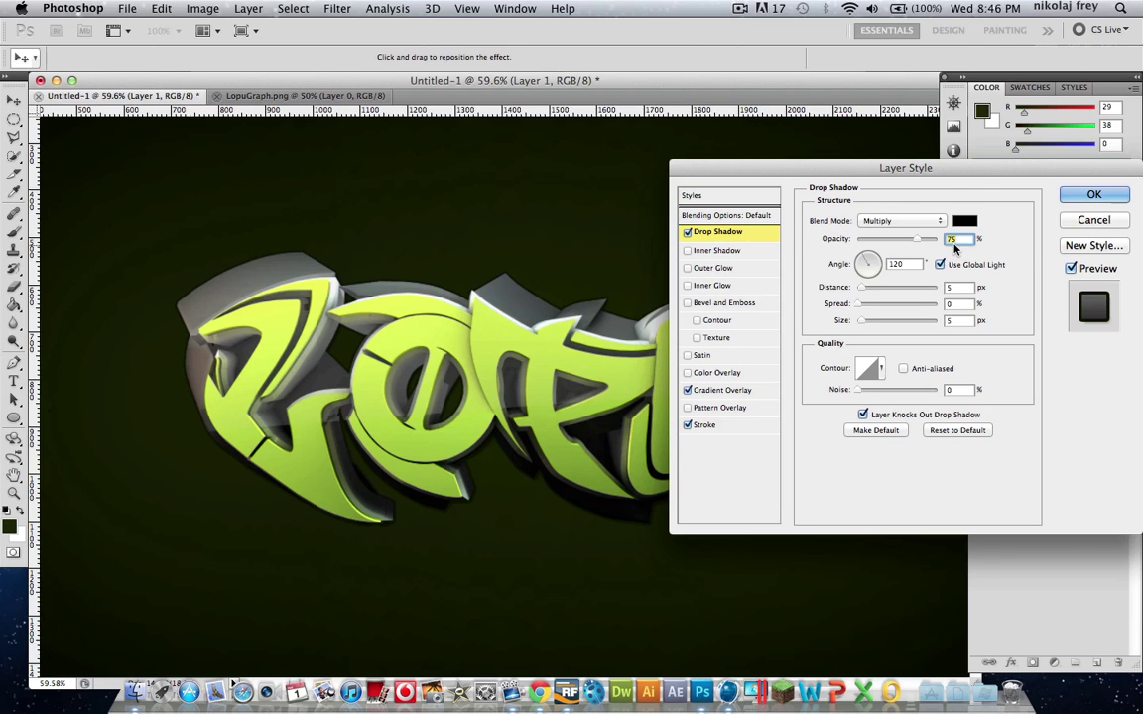
left_click(873, 265)
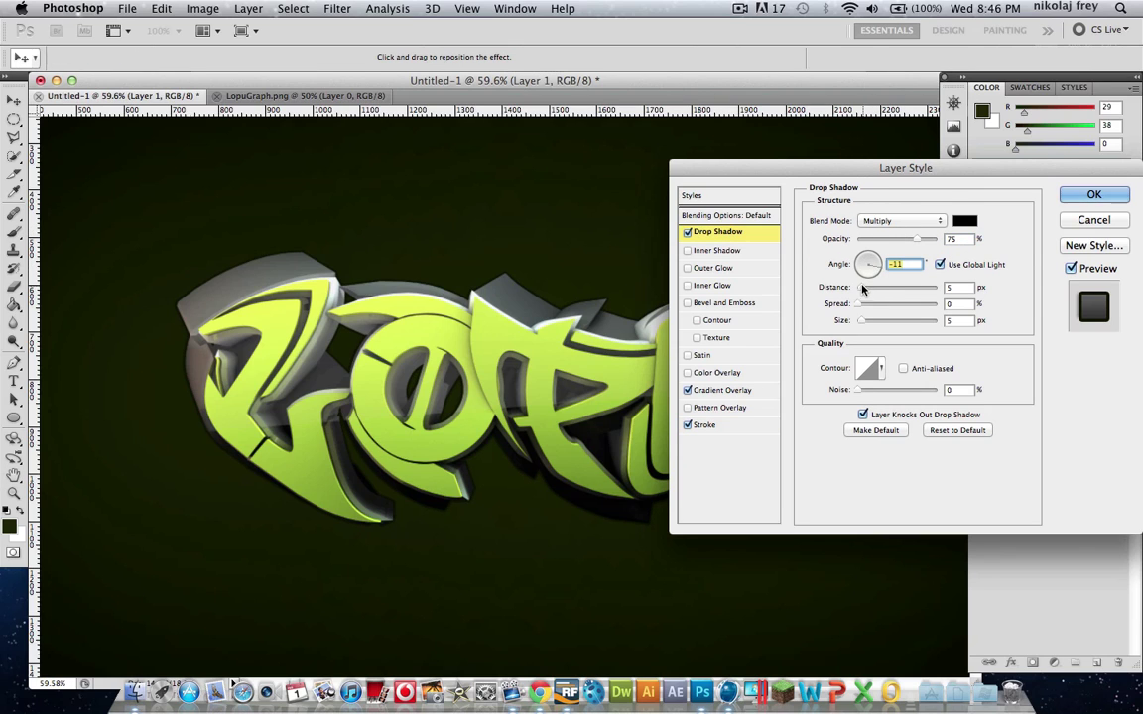
left_click_drag(861, 289, 856, 289)
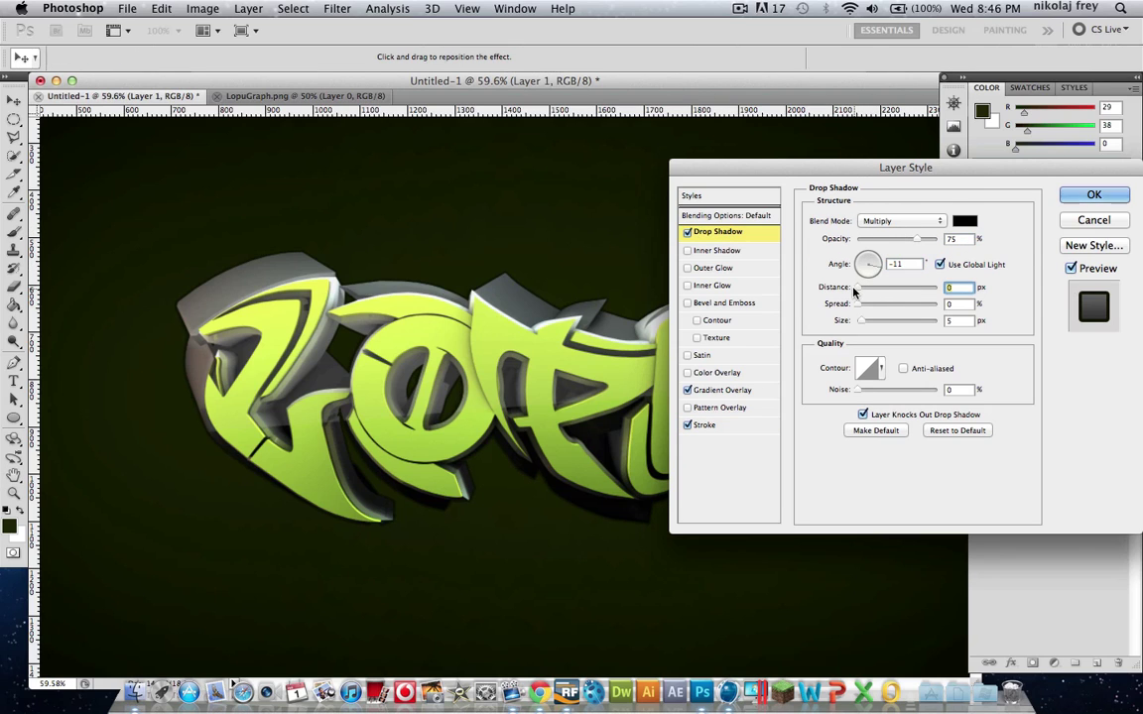
left_click(871, 322)
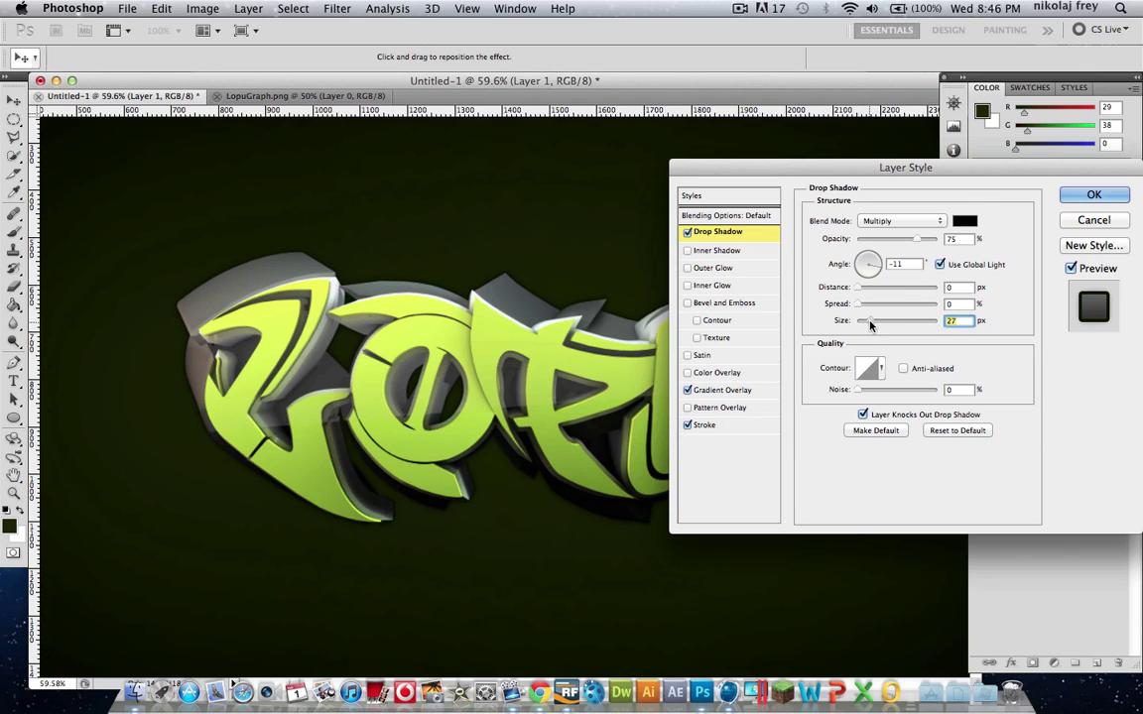
left_click_drag(869, 322, 861, 322)
Add a Pattern Overlay to Layer 1 using the gray scratched grunge texture.
left_click_drag(713, 166, 743, 97)
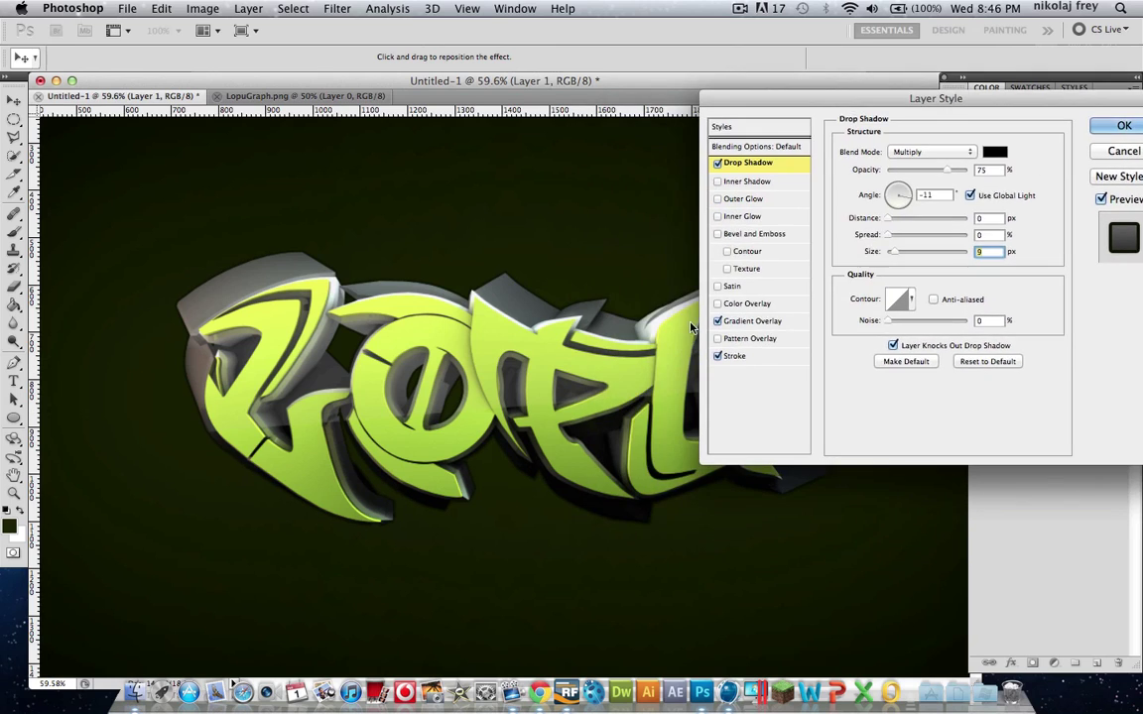
left_click(716, 339)
left_click(750, 337)
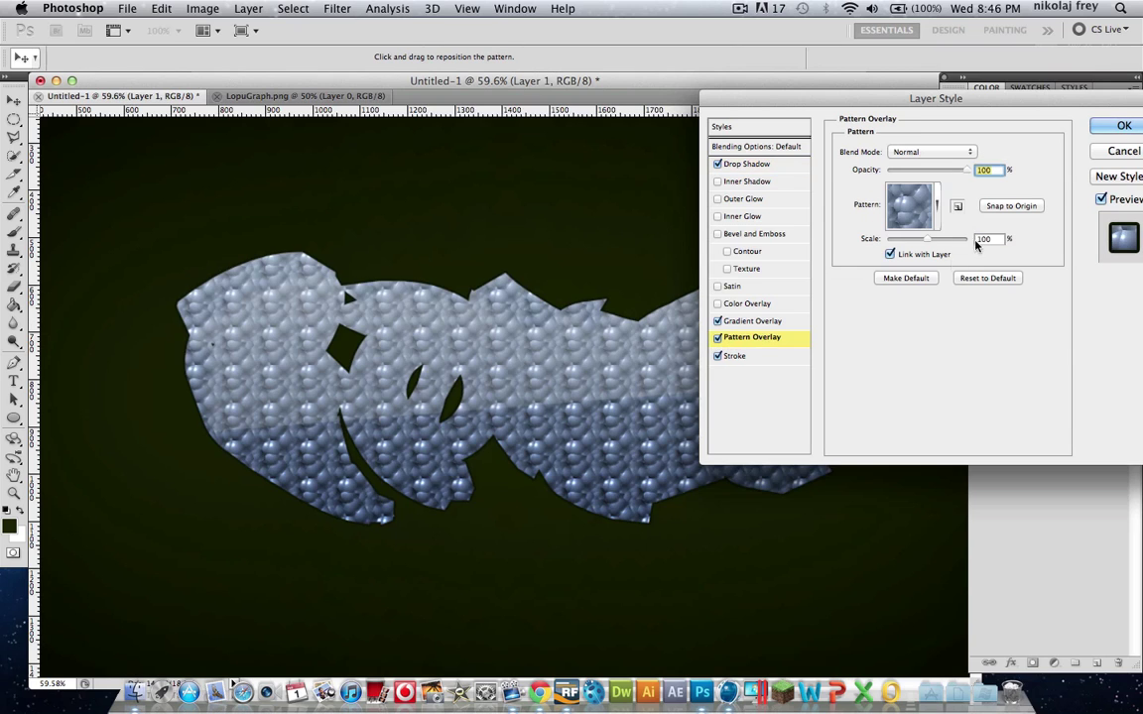
left_click(936, 203)
scroll(950, 286, "down", 3)
scroll(967, 323, "down", 3)
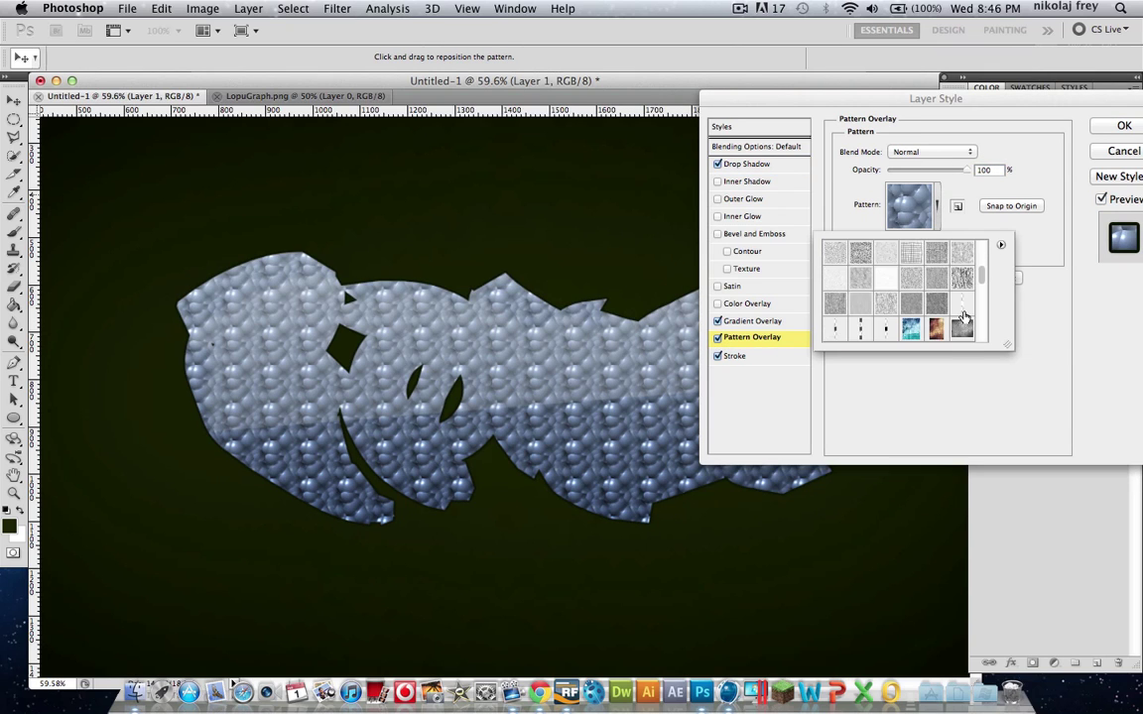
left_click(962, 278)
left_click(1037, 246)
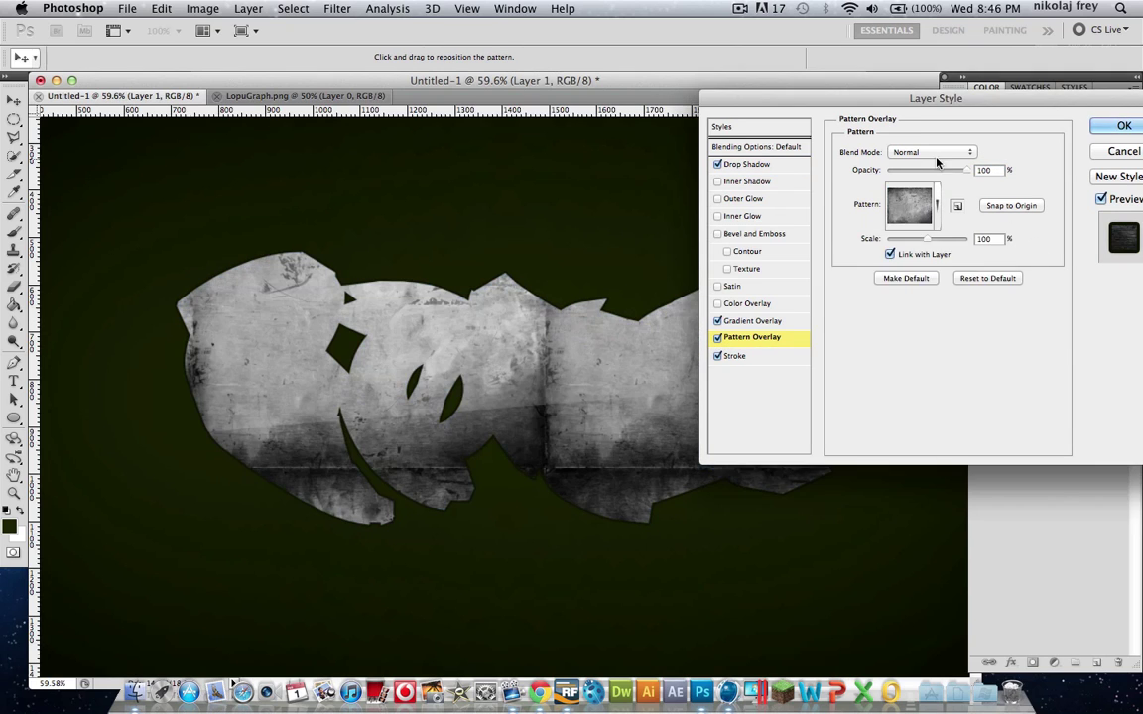
Lower the pattern overlay's opacity to 3% and apply the layer style.
left_click(901, 171)
left_click_drag(901, 170, 889, 171)
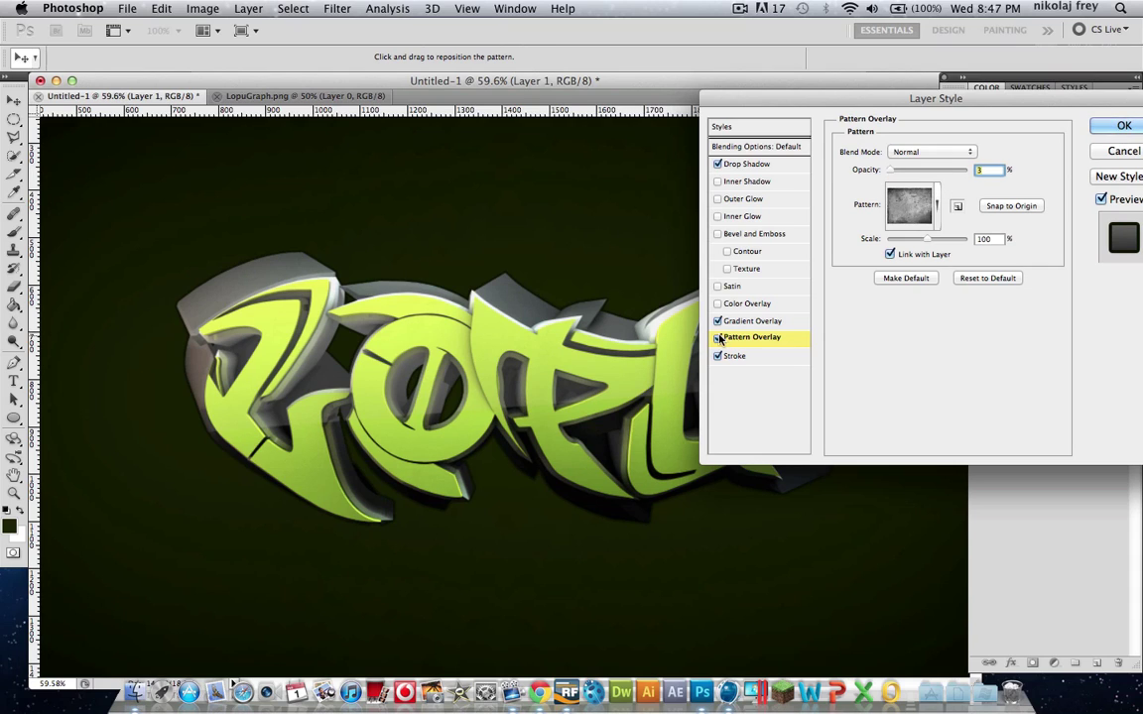
left_click(1103, 127)
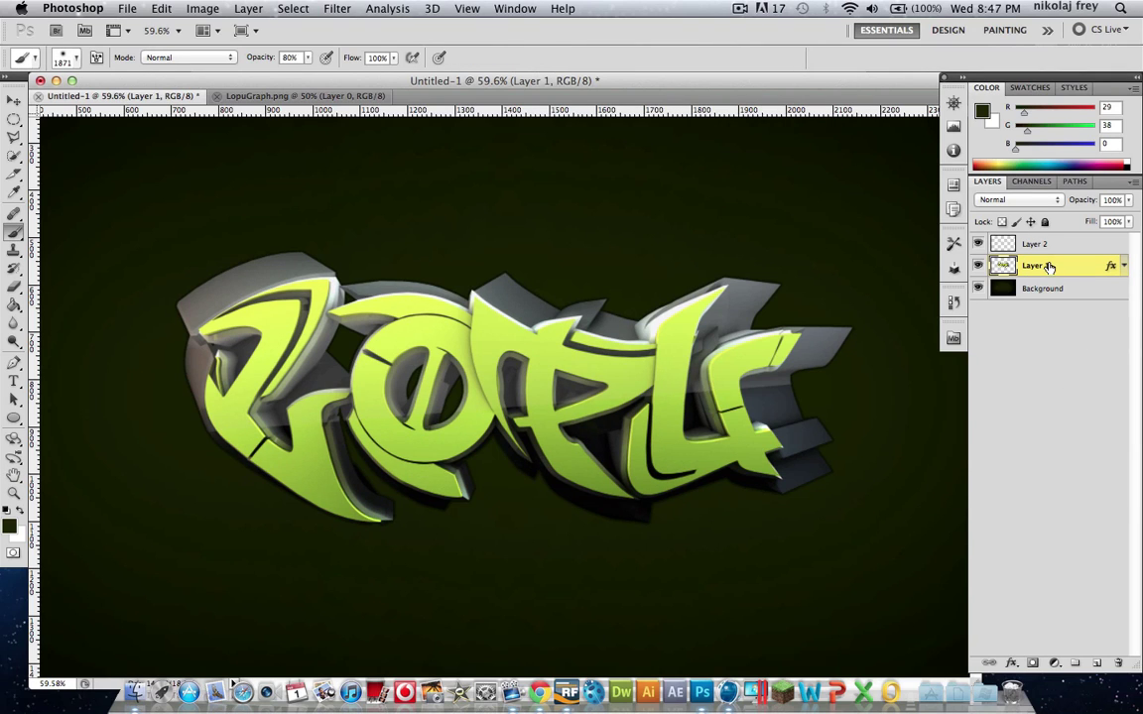
Select the whole canvas on Layer 1, then copy the logo and paste it as a new layer.
scroll(712, 254, "down", 10)
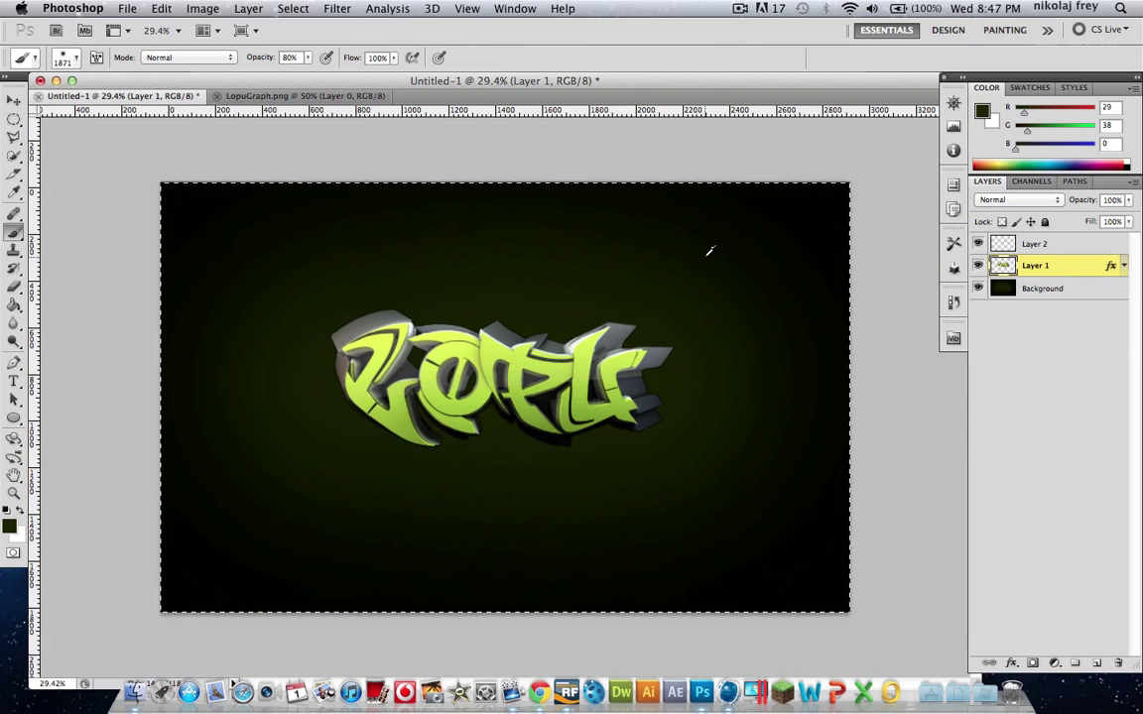
scroll(707, 250, "up", 1)
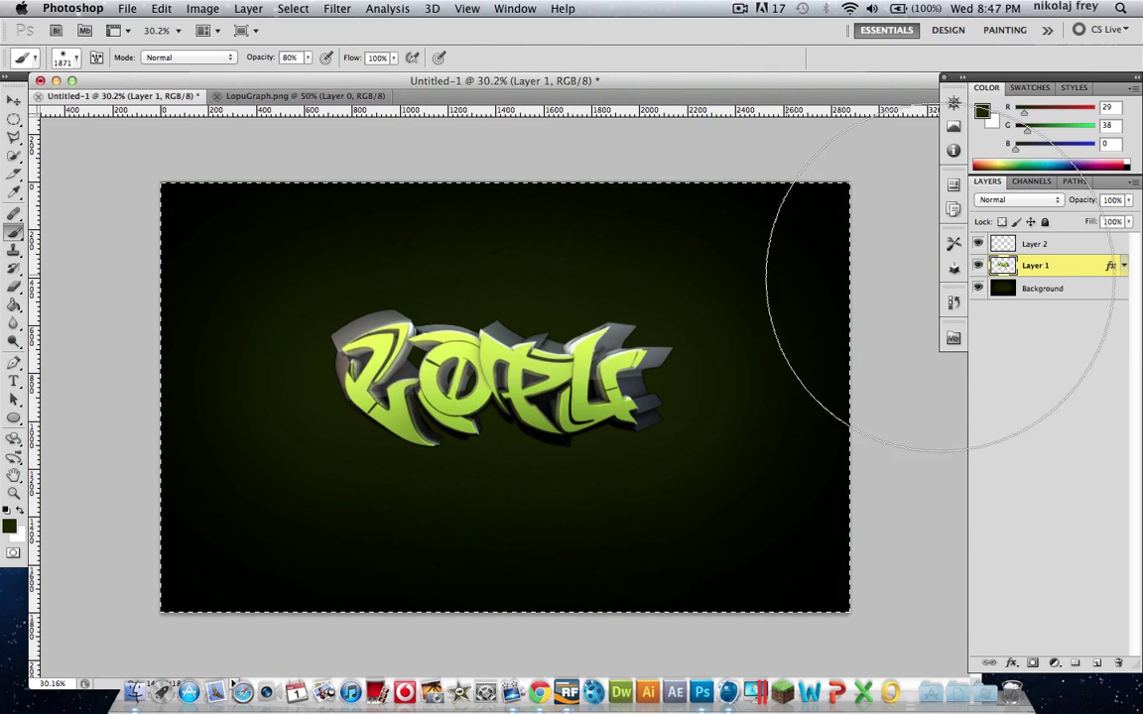
key("super+c")
key("super+v")
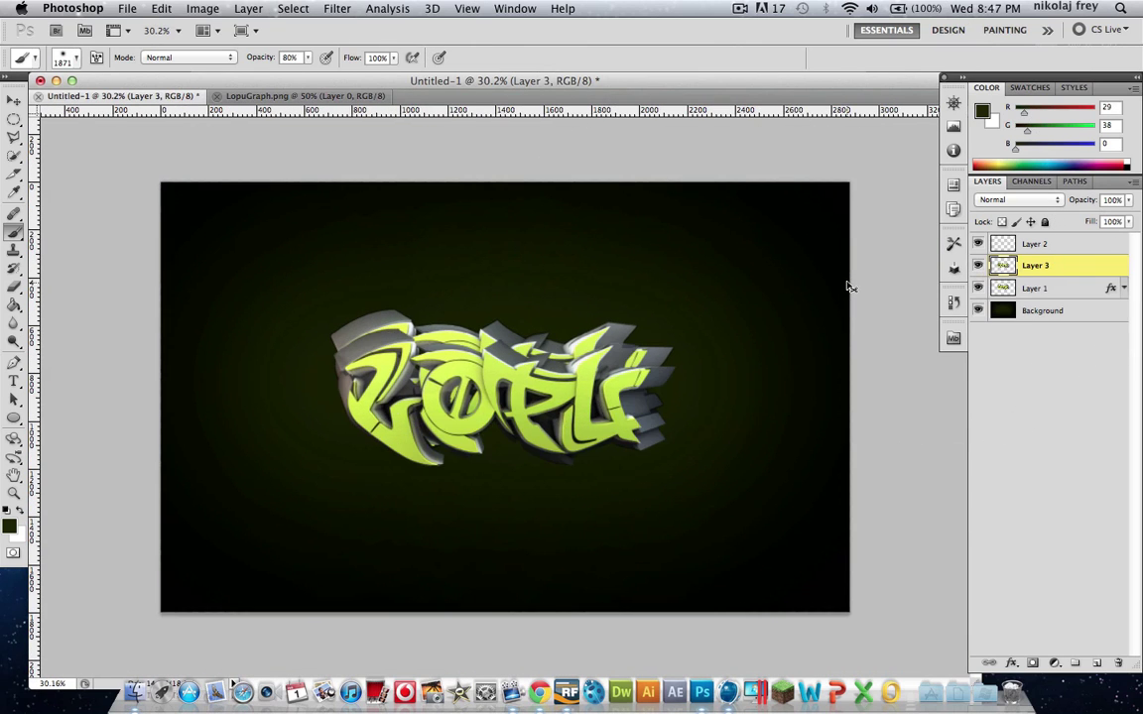
left_click(13, 119)
right_click(241, 278)
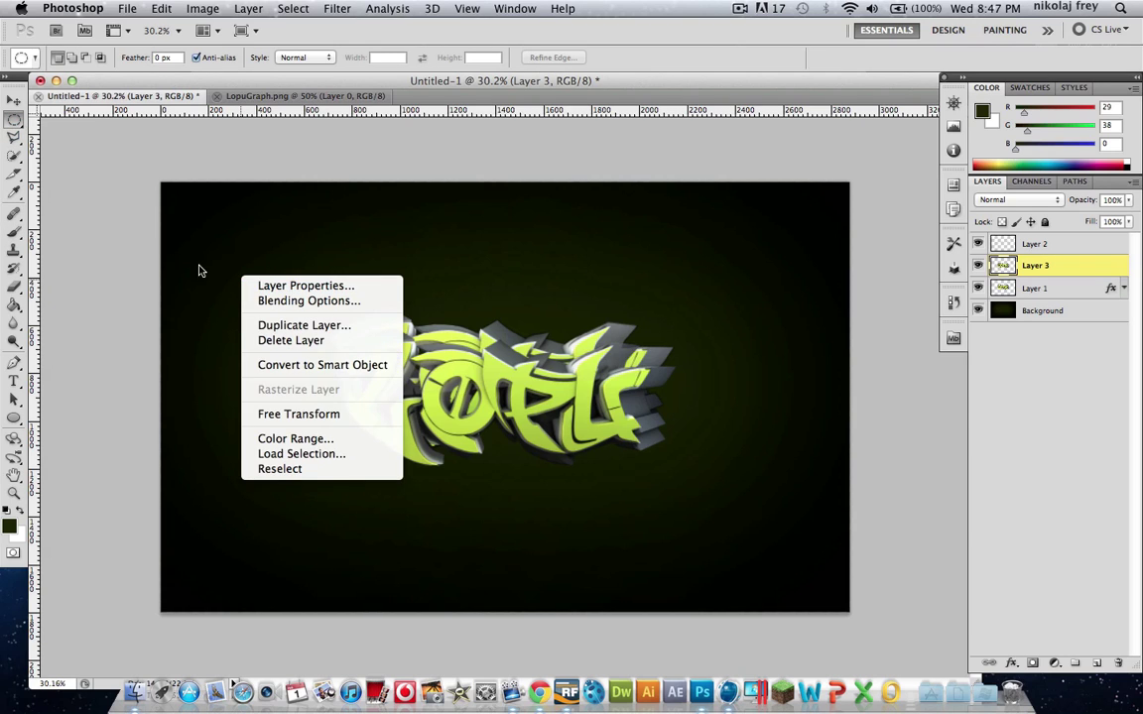
left_click(13, 119)
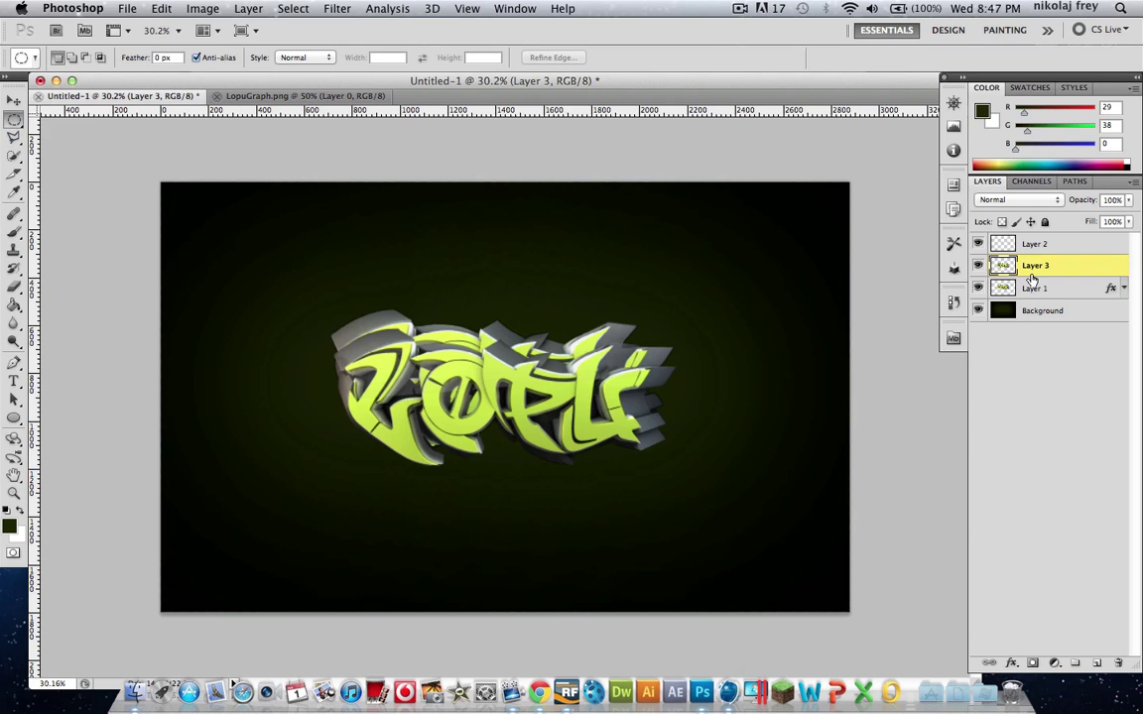
Move the logo copy on Layer 3 below the original logo and merge Layer 1 with Layer 2.
left_click(13, 100)
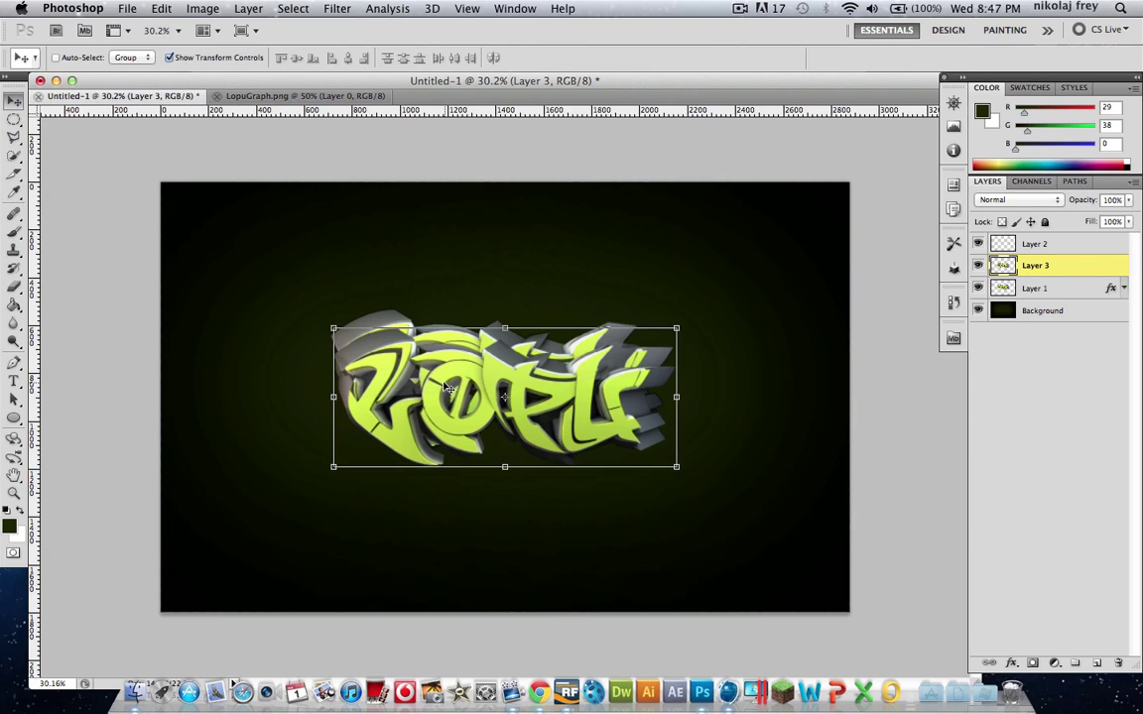
left_click_drag(448, 360, 436, 512)
left_click(1033, 289)
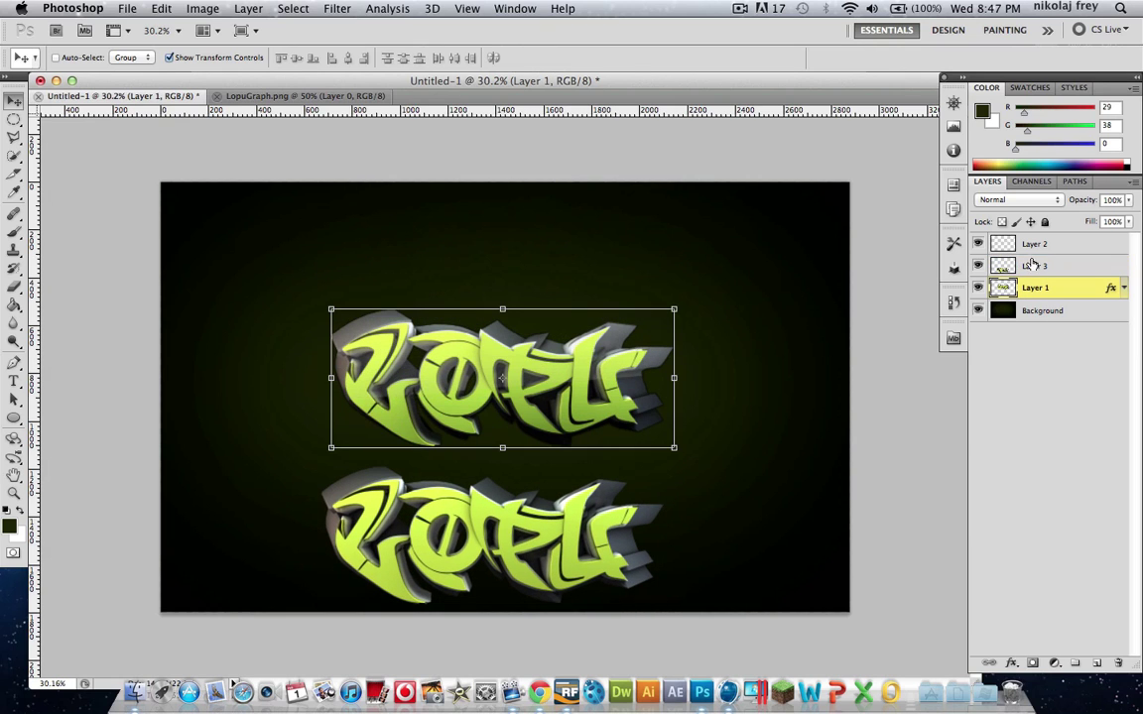
left_click(1035, 244, "super")
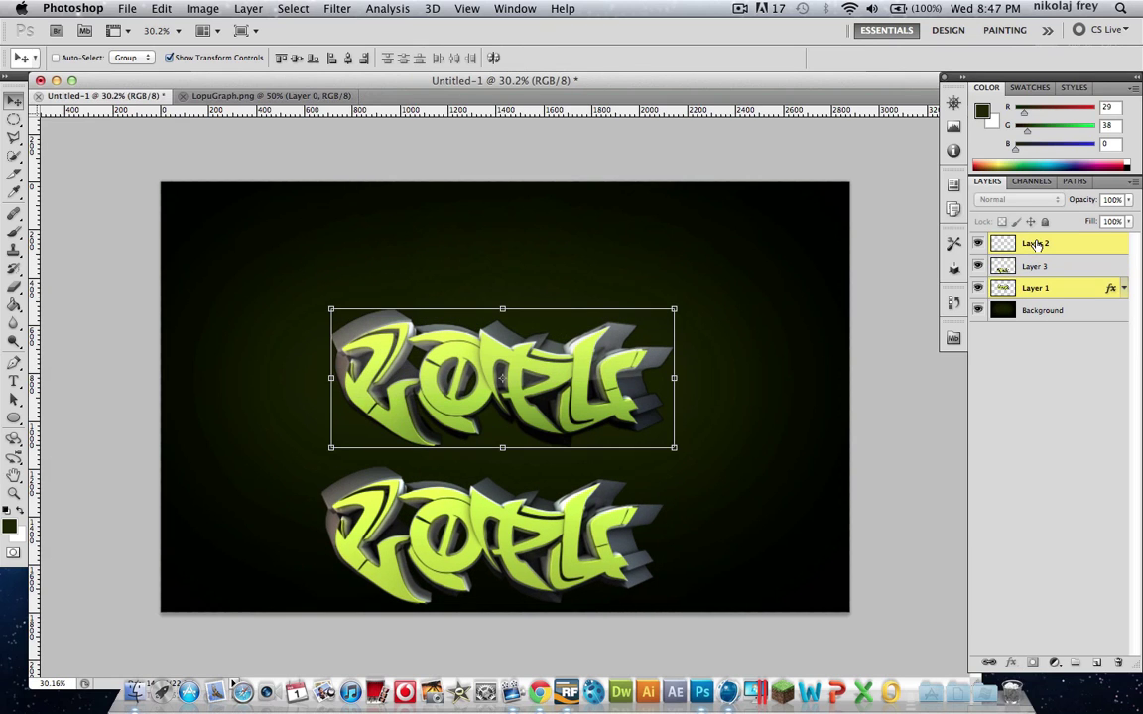
key("super+e")
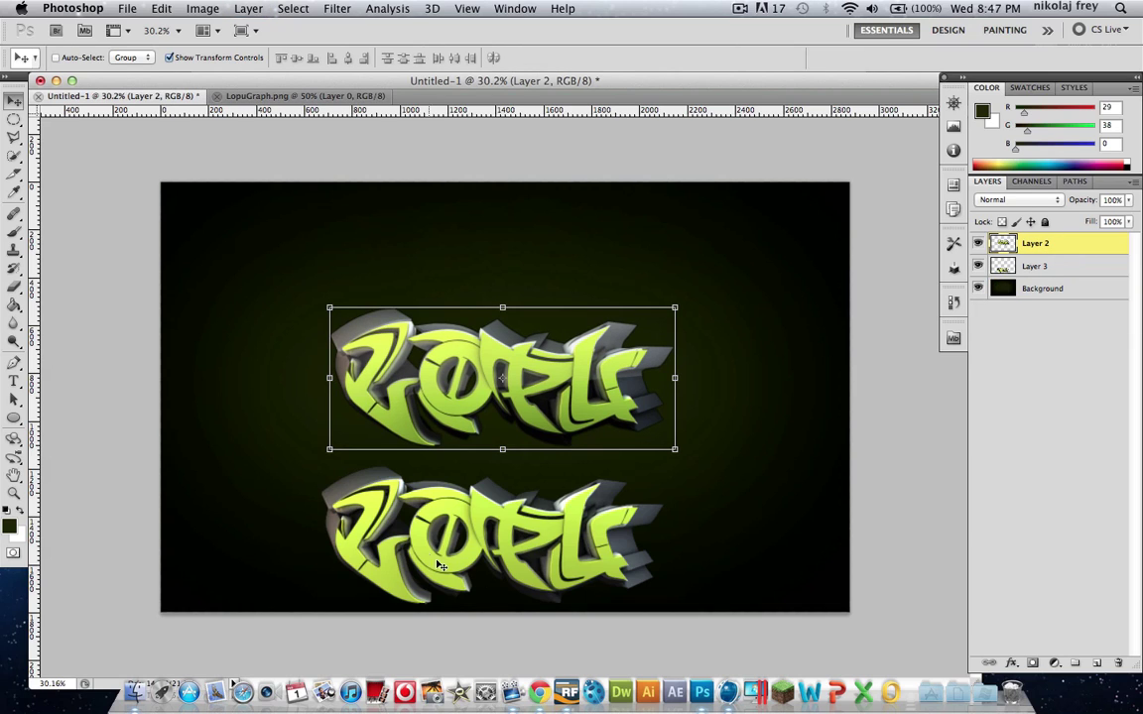
Move the Layer 3 copy back over the original logo and enlarge it to about 105%.
left_click(1004, 266)
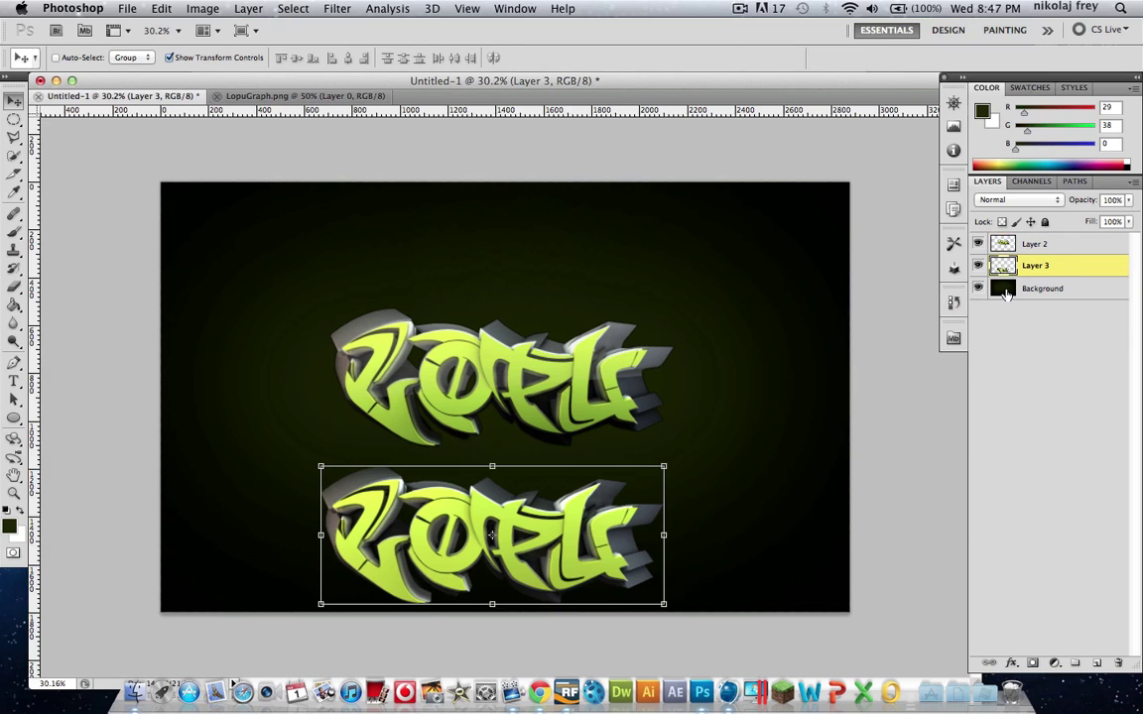
left_click_drag(559, 558, 567, 399)
left_click_drag(672, 305, 682, 302)
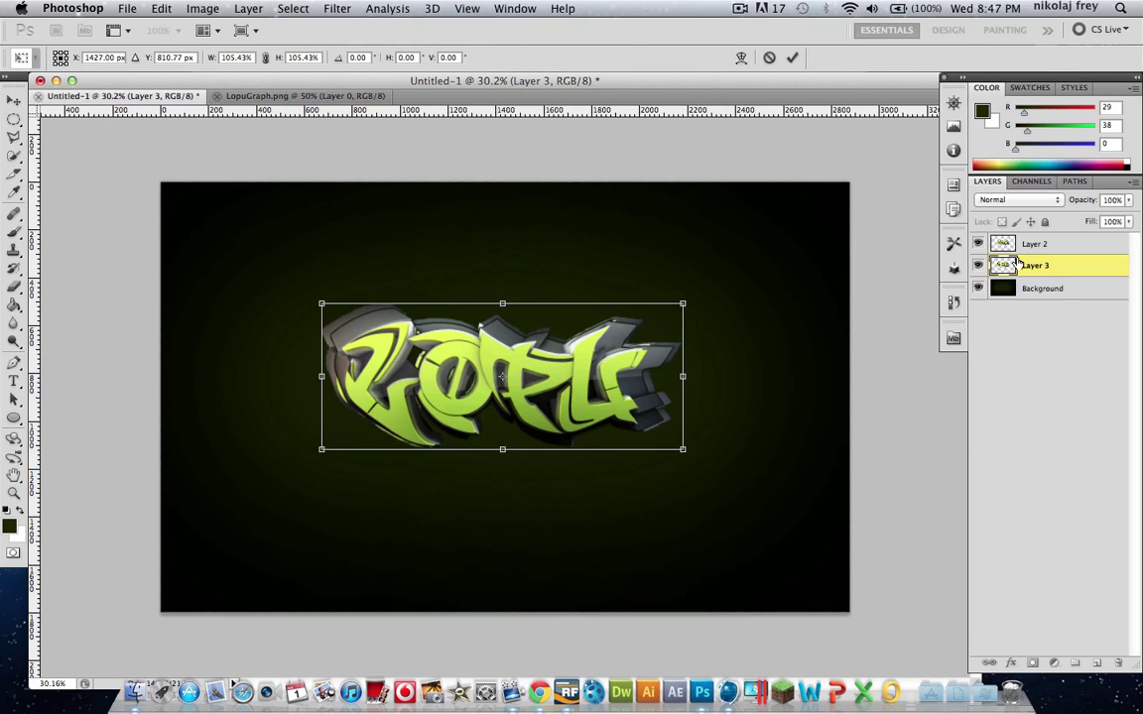
left_click(792, 58)
Bring Layer 3 above Layer 2 and apply a Motion Blur with an angle of 0° and a distance of 180 pixels.
left_click_drag(1037, 265, 1037, 236)
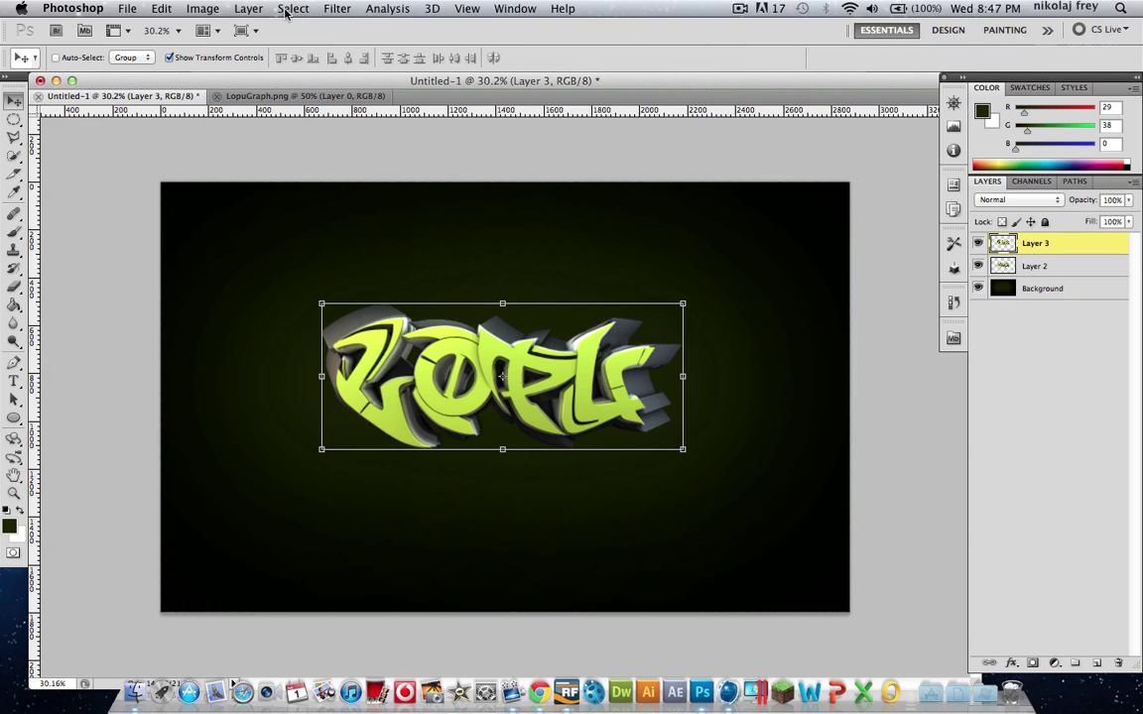
left_click(337, 9)
mouse_move(388, 256)
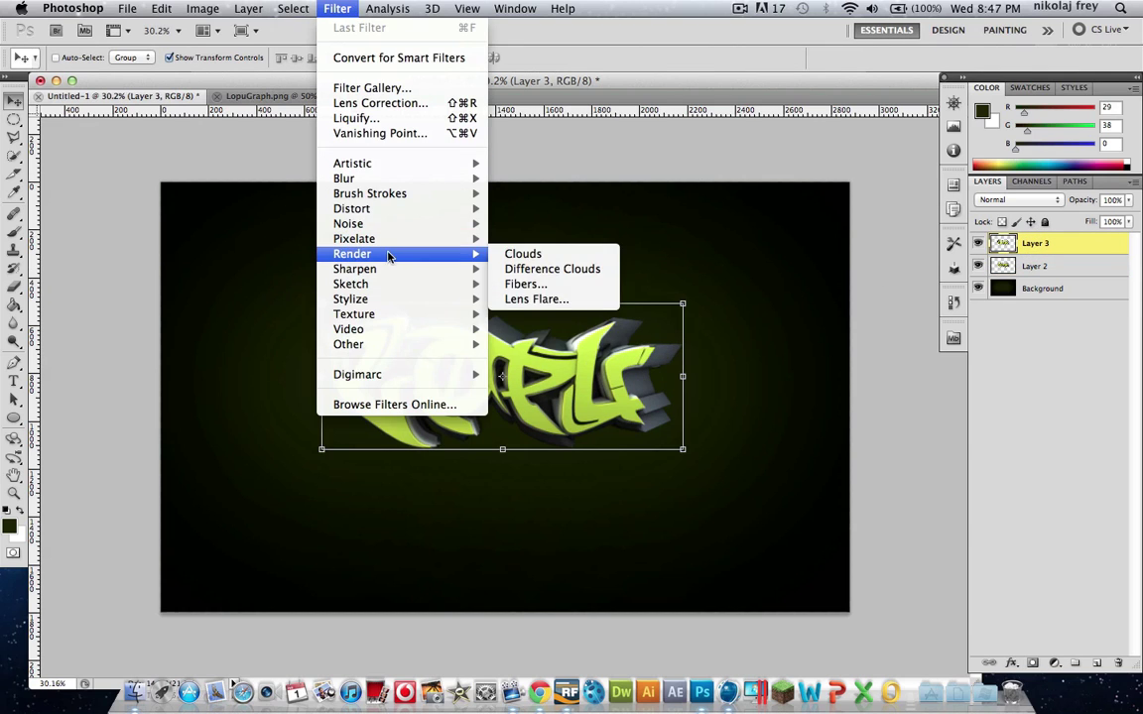
mouse_move(390, 225)
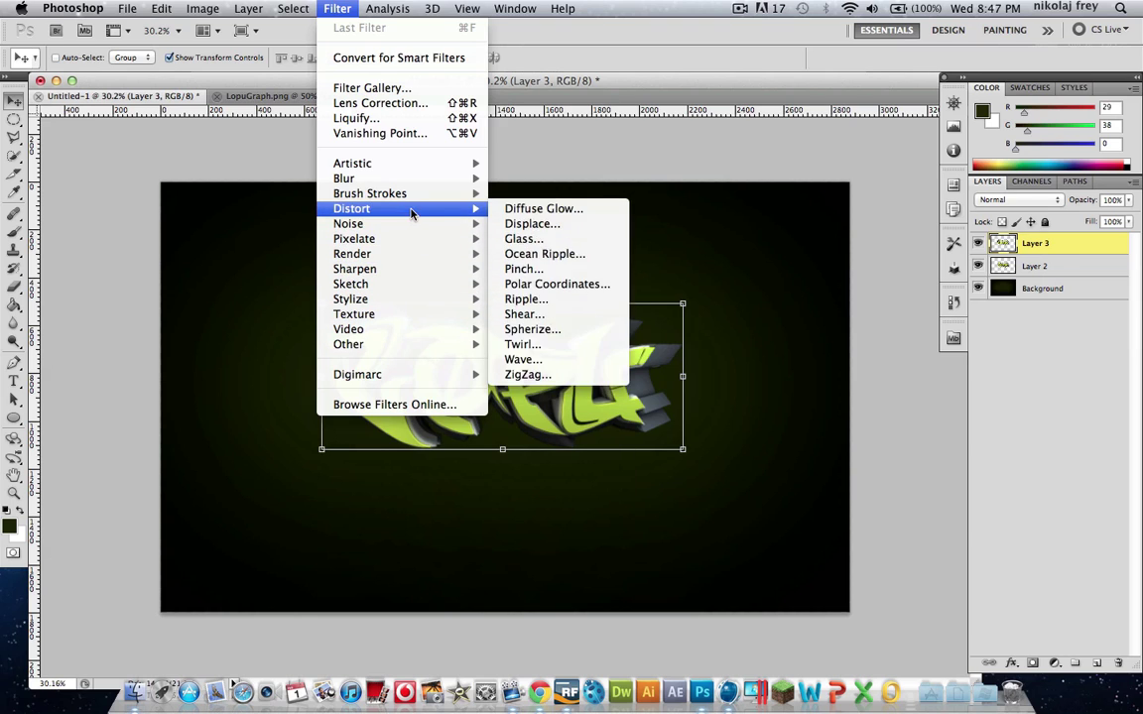
mouse_move(414, 199)
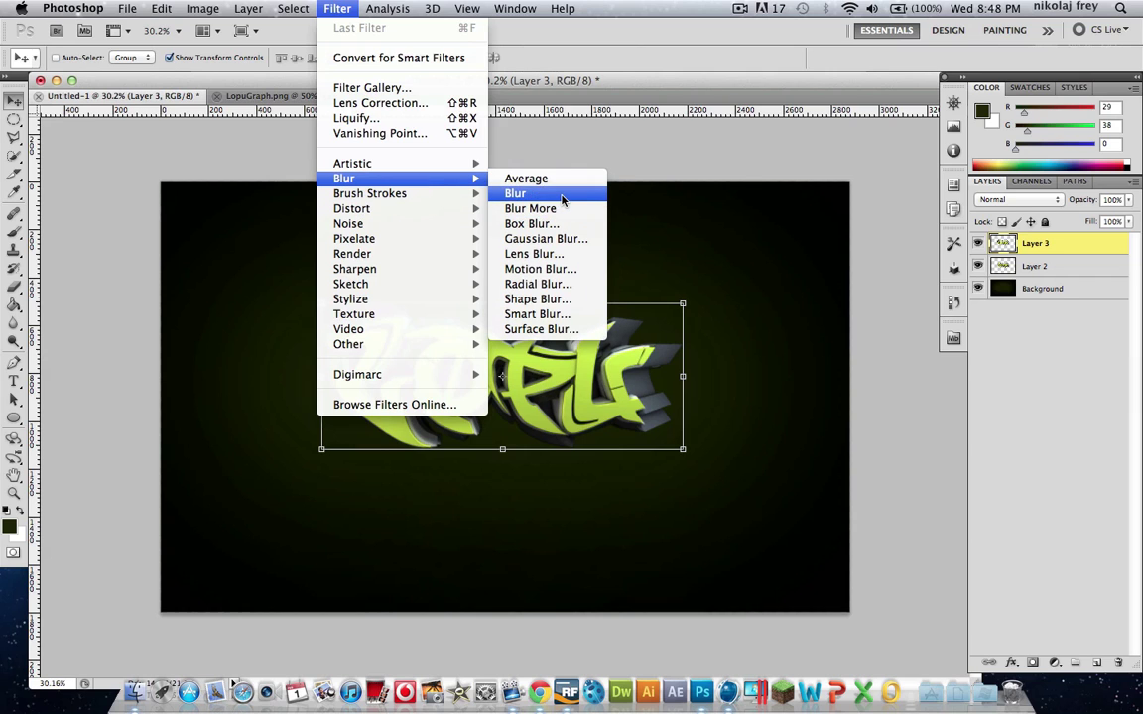
left_click(557, 269)
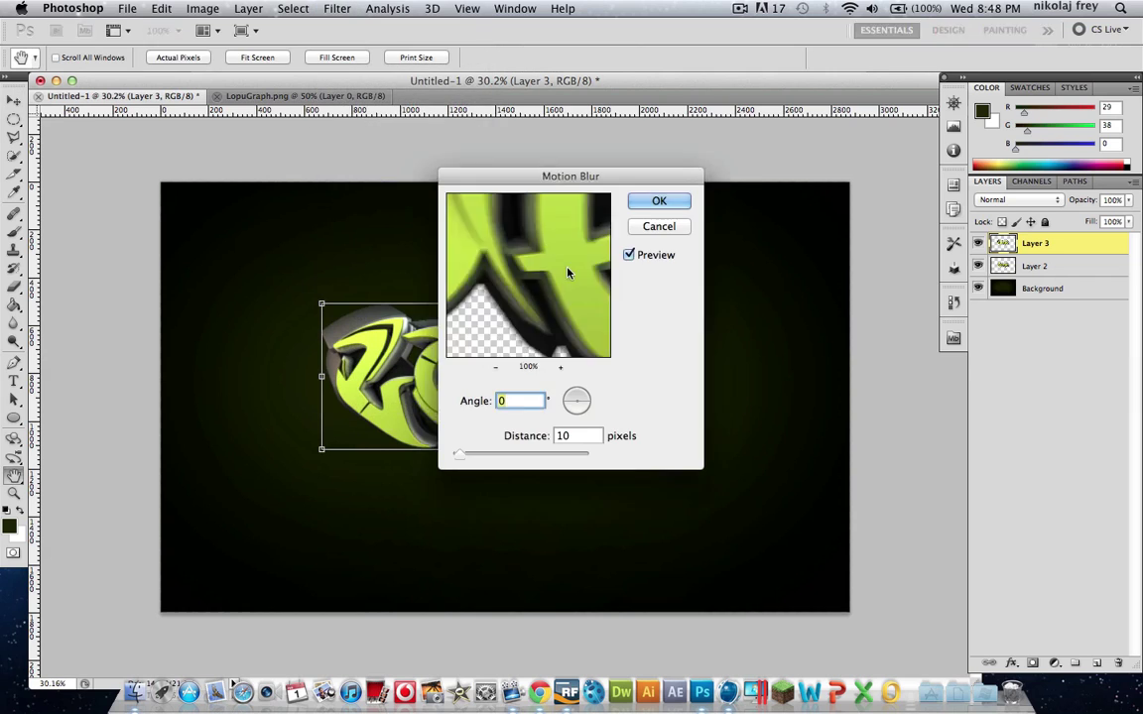
double_click(580, 436)
type("16")
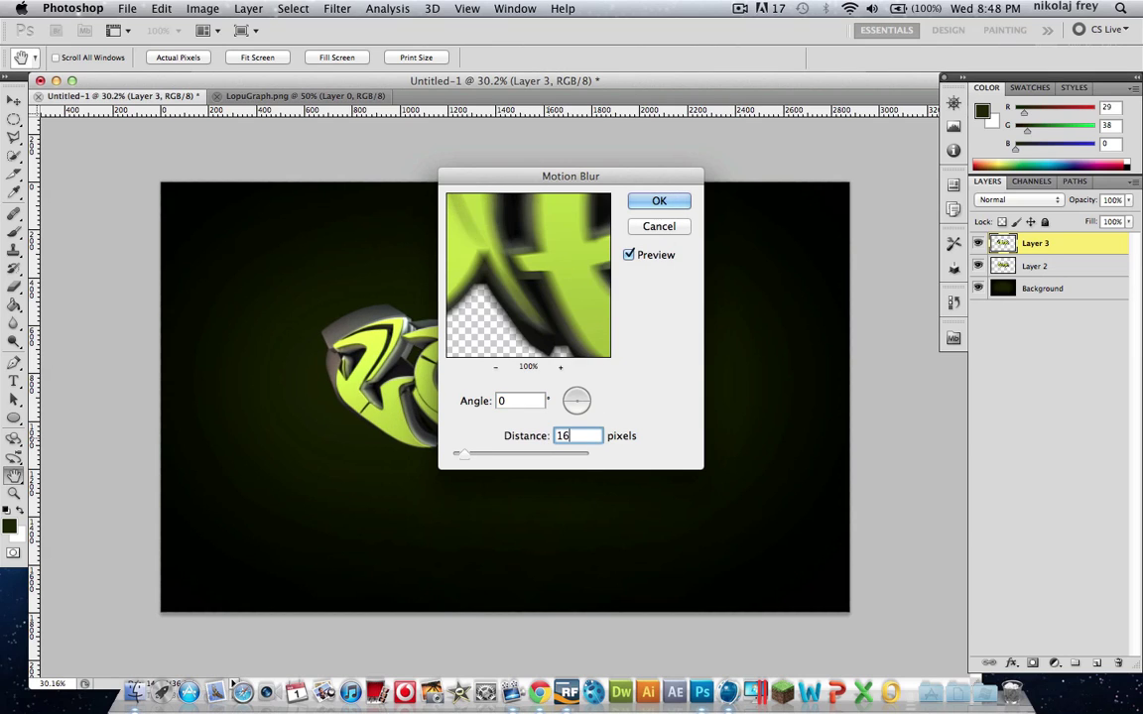
key("BackSpace")
type("50")
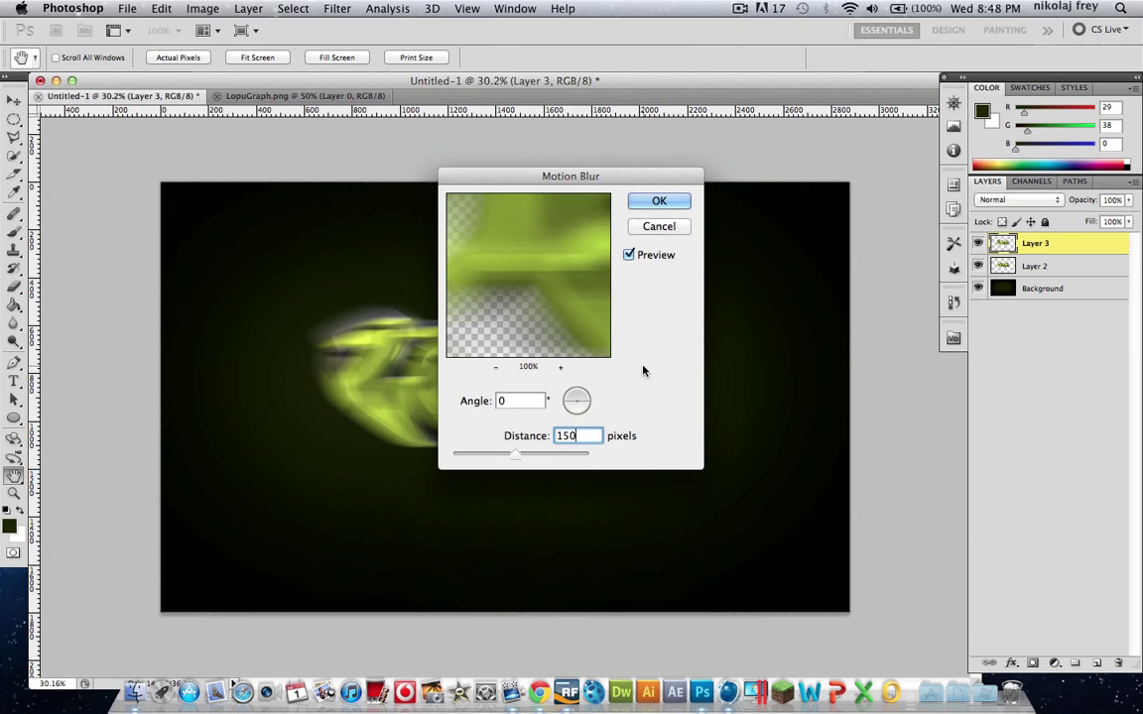
left_click_drag(547, 176, 775, 256)
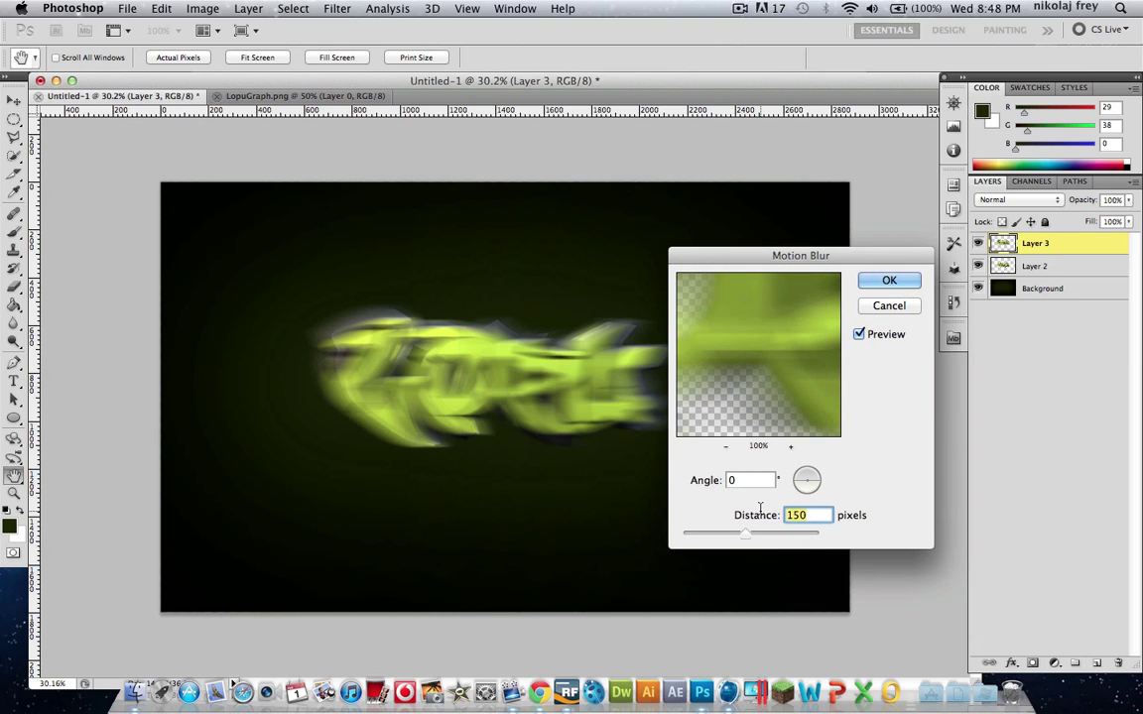
type("180")
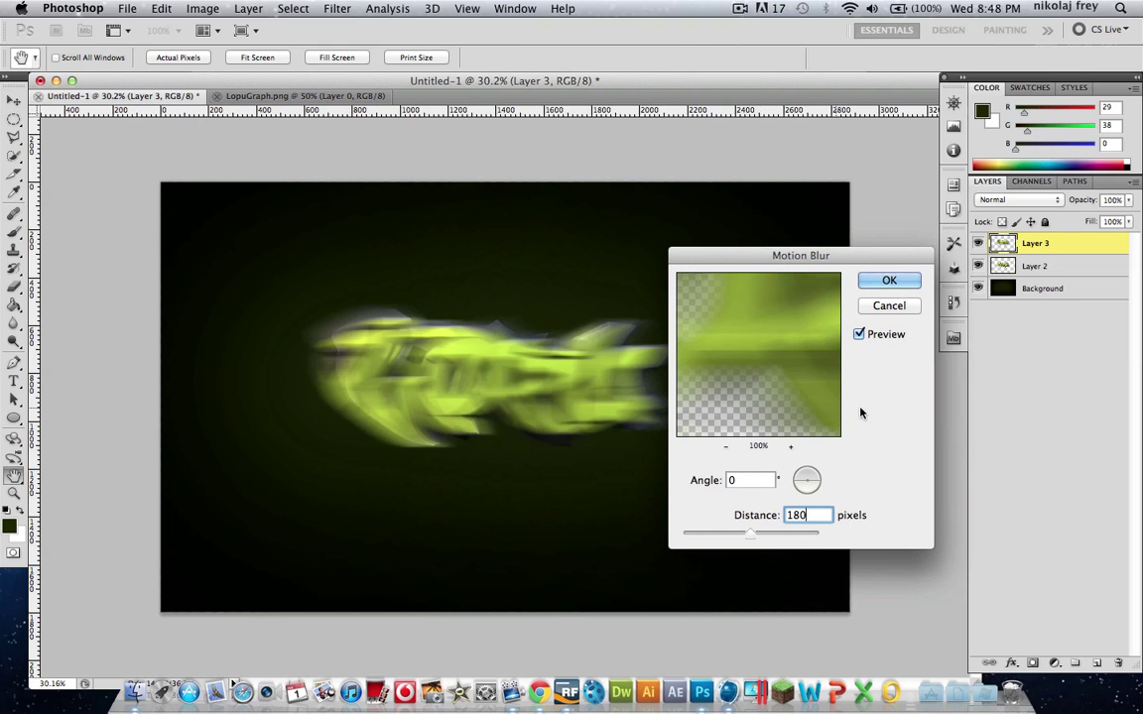
left_click(889, 281)
key("v")
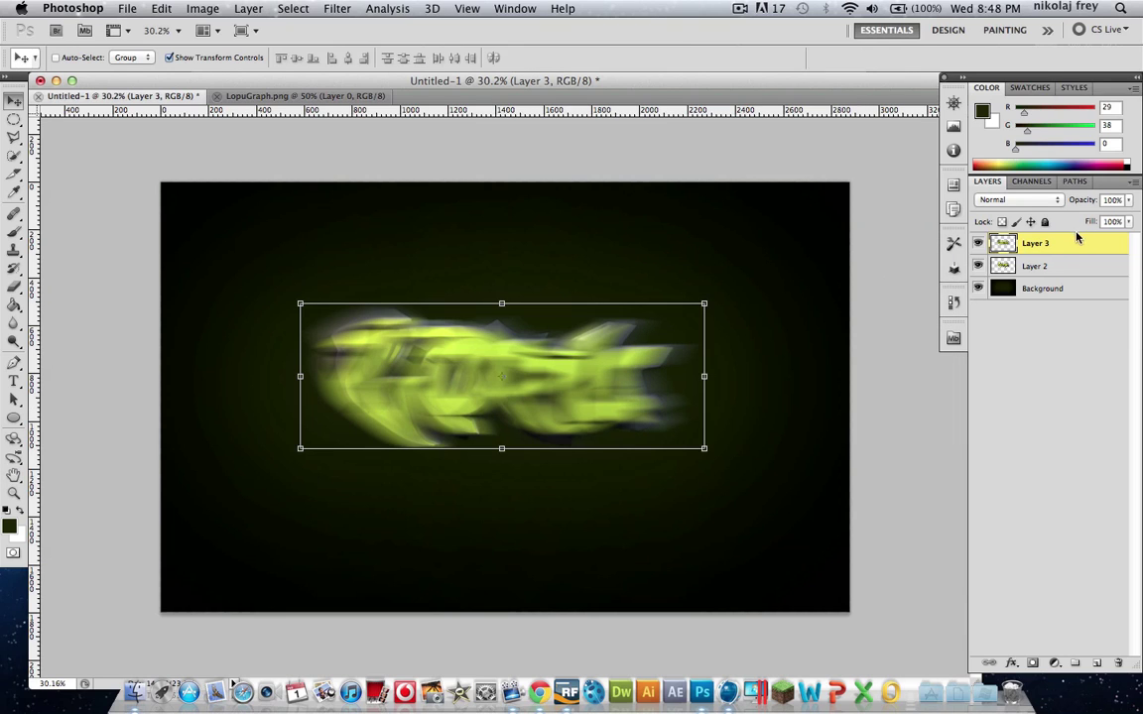
Try Layer 3 below and above Layer 2, test reduced opacities on it in front, and restore its opacity to 100%.
left_click_drag(1077, 238, 1049, 283)
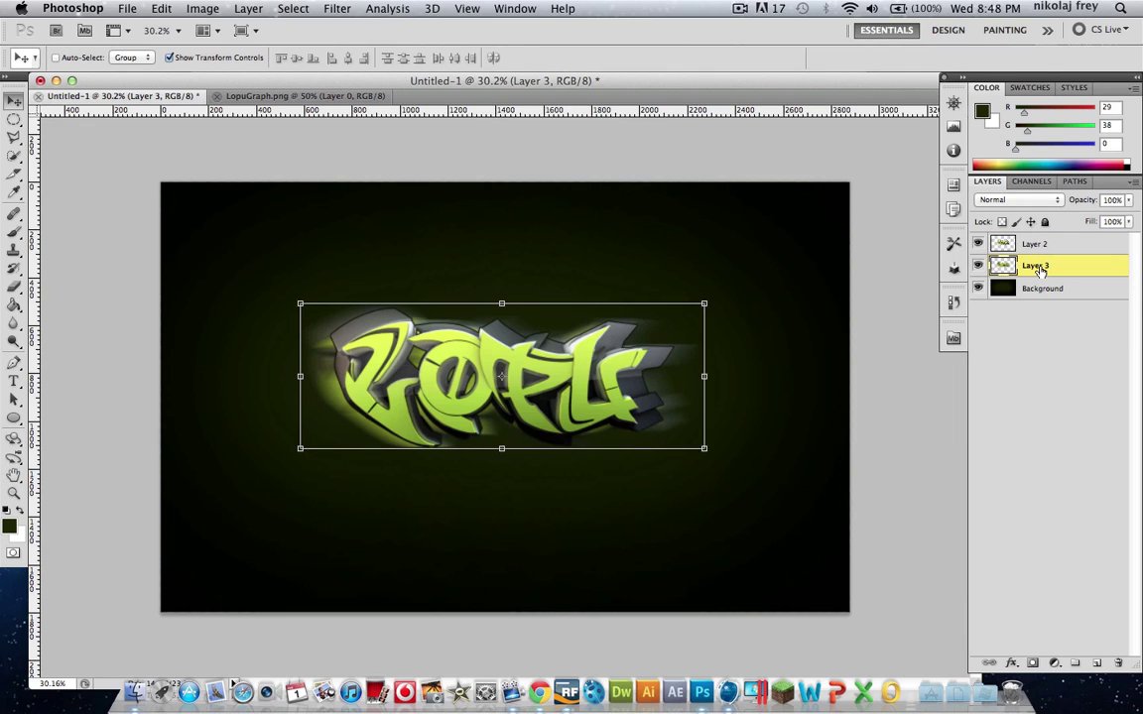
left_click_drag(1039, 269, 1044, 237)
left_click(1120, 199)
key("Down")
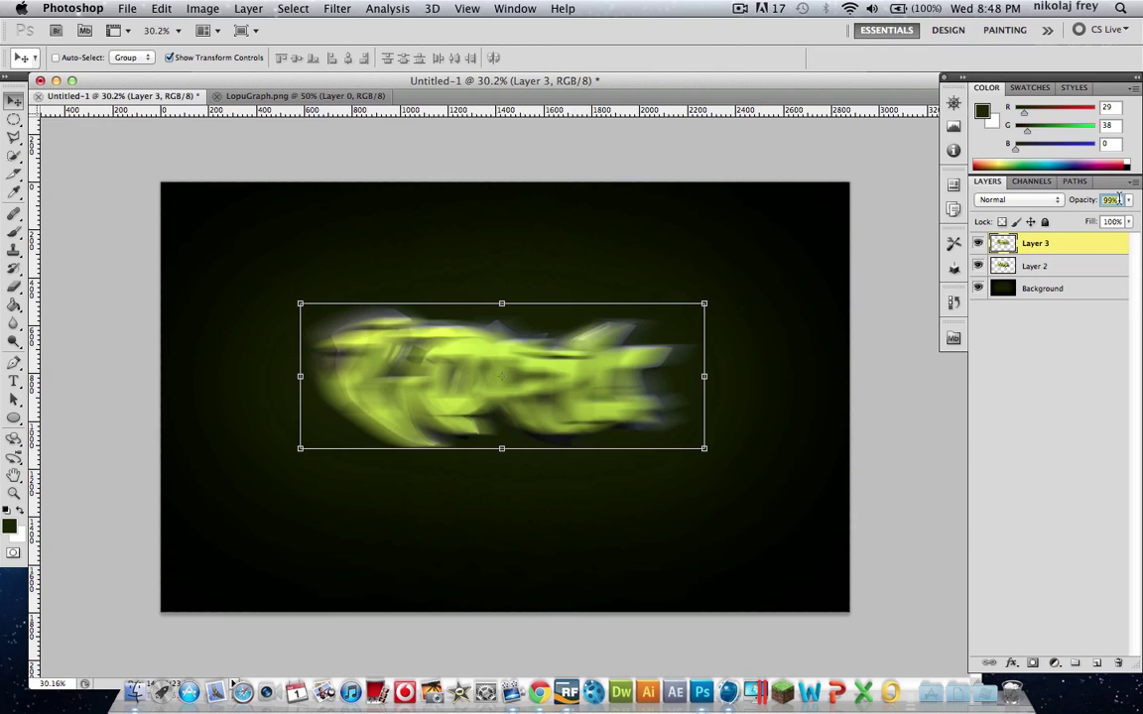
scroll(1119, 200, "down", 20)
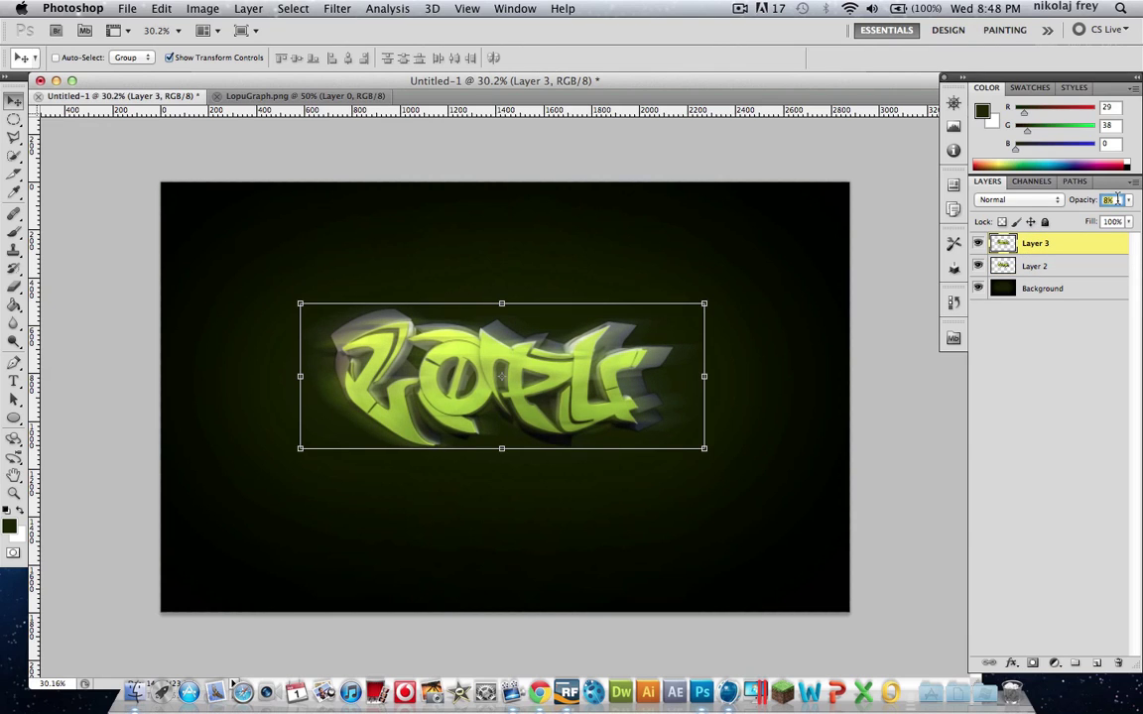
scroll(1117, 200, "down", 6)
scroll(1118, 199, "up", 16)
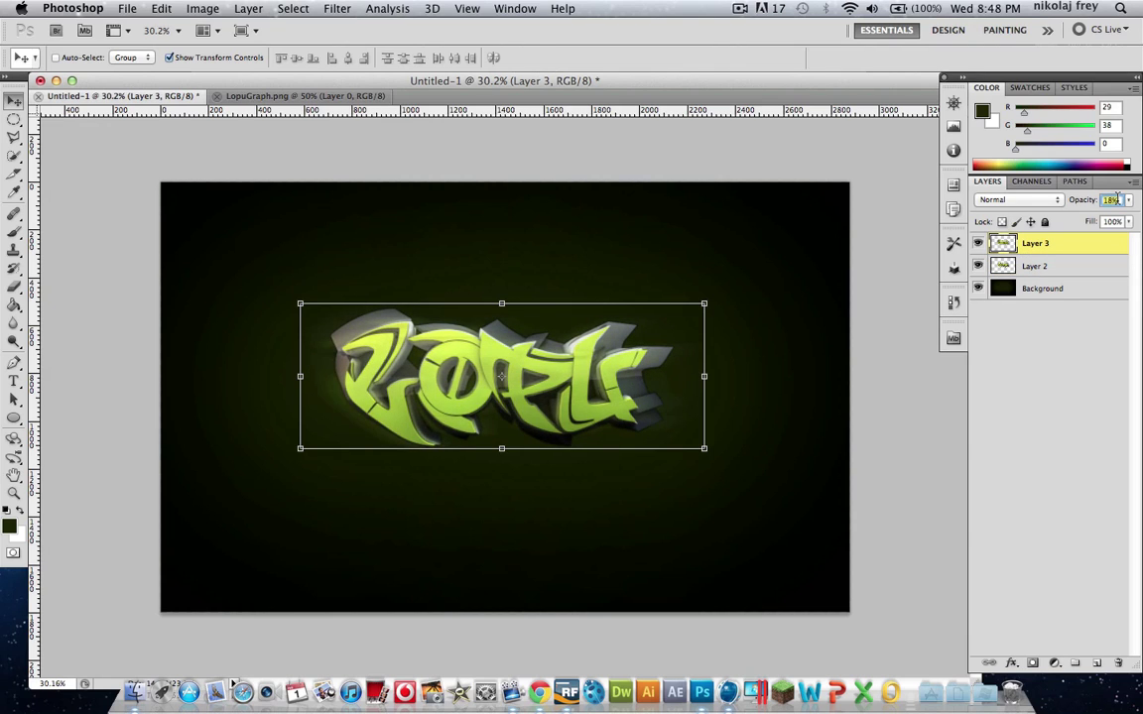
type("100")
key("Return")
Place the blurred Layer 3 below Layer 2, lower its opacity to 25% and deselect the layers.
left_click_drag(1021, 251, 1030, 275)
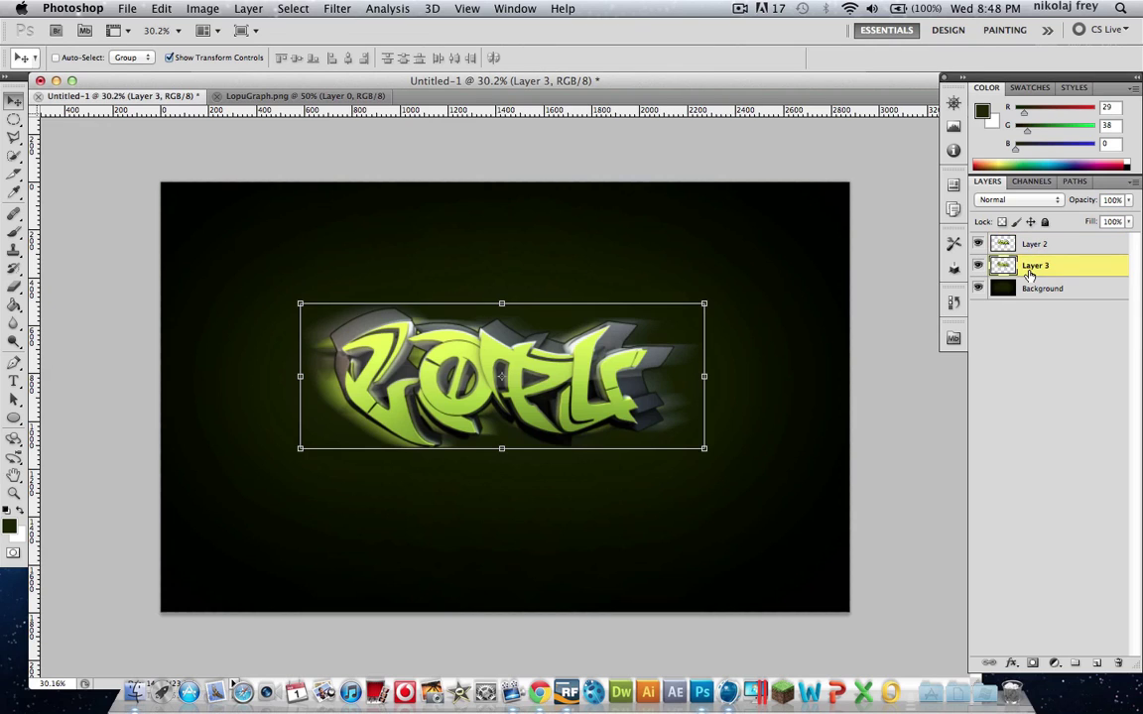
left_click(1112, 199)
key("Down")
key("Down")
key("Down")
key("Down")
key("Down")
key("Down")
key("Down")
key("Down")
key("Down")
key("Down")
key("Down")
key("Down")
key("Down")
key("Down")
key("Down")
key("Down")
key("Down")
key("Down")
key("Down")
key("Down")
key("Down")
key("Down")
key("Down")
key("Down")
key("Down")
key("Down")
key("Down")
key("Down")
key("Down")
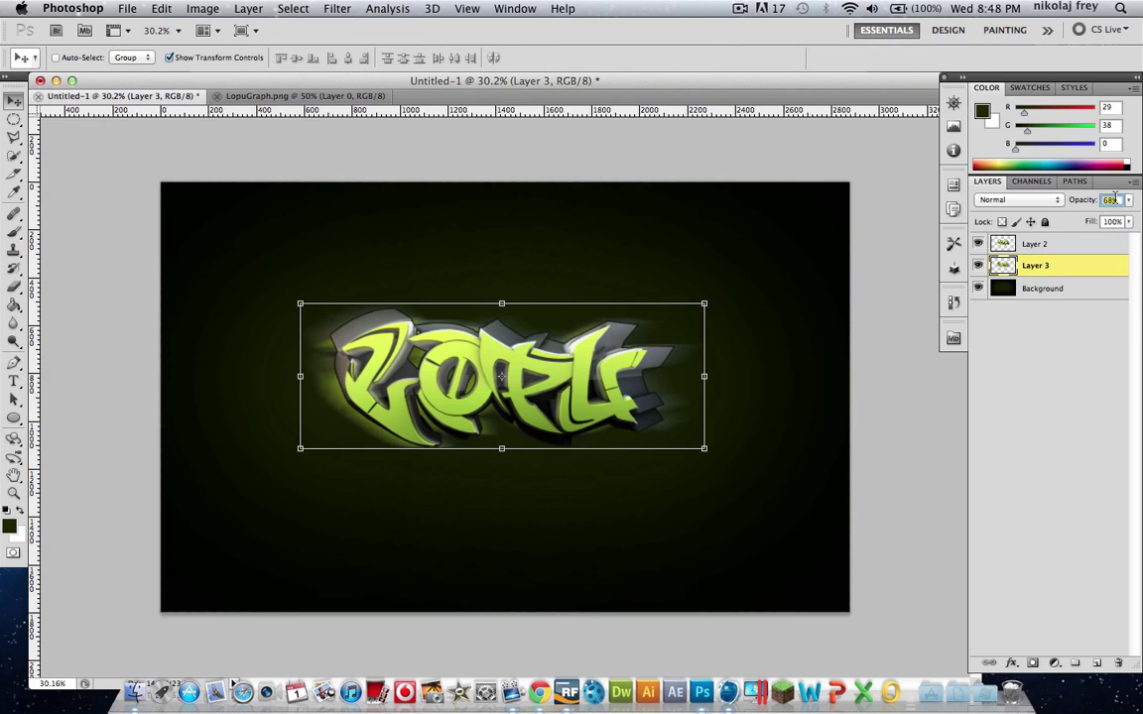
key("Down")
key("Down")
key("Down")
key("Down")
key("Down")
key("Down")
key("Down")
key("Down")
key("Down")
key("Down")
key("Down")
key("Down")
key("Down")
key("Down")
key("Down")
key("Down")
key("Down")
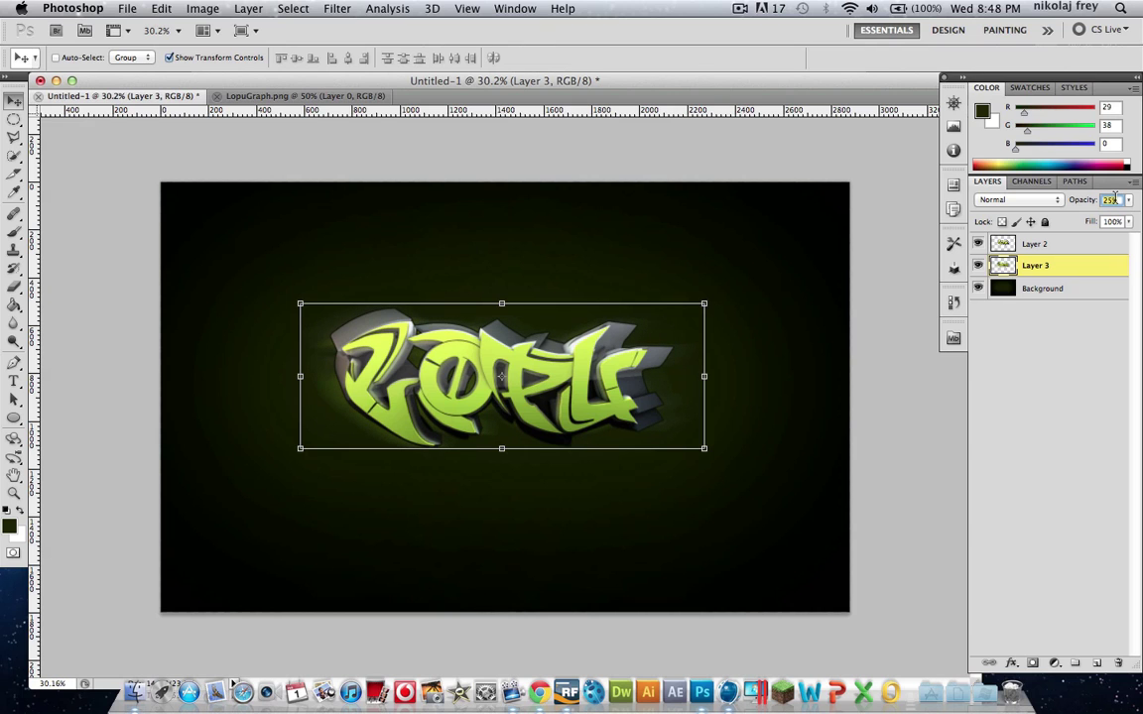
left_click(1071, 406)
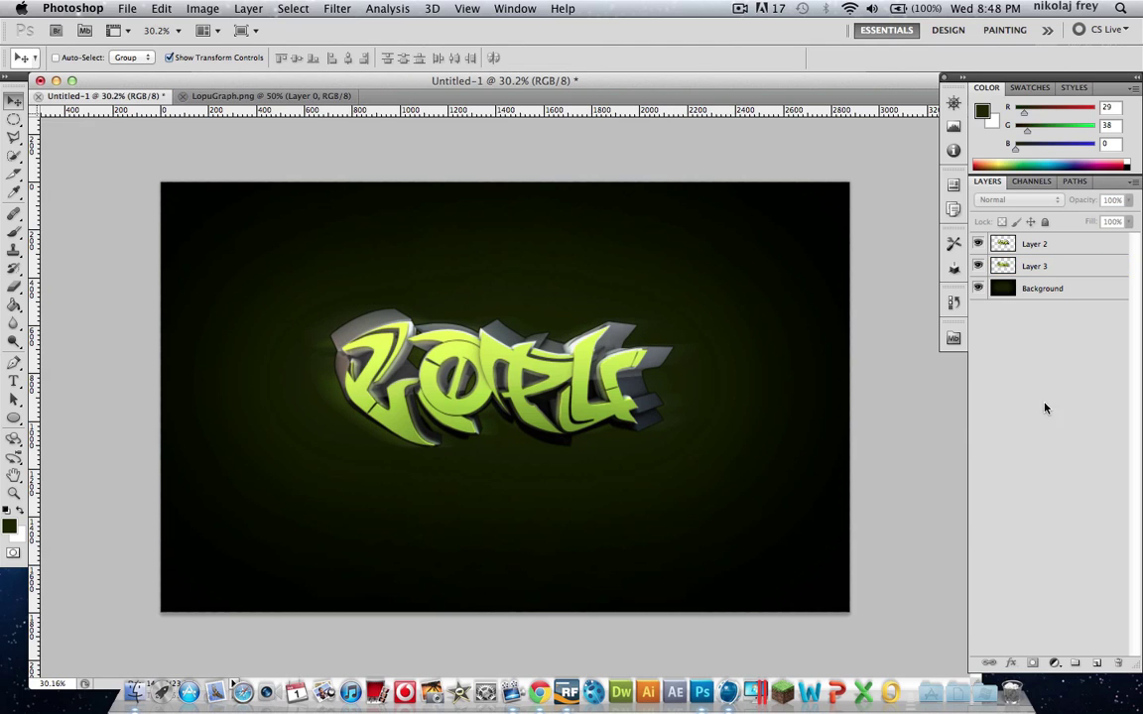
Examine the logo and its blurred edges at close and distant zoom levels.
scroll(543, 336, "up", 4)
scroll(543, 335, "up", 2)
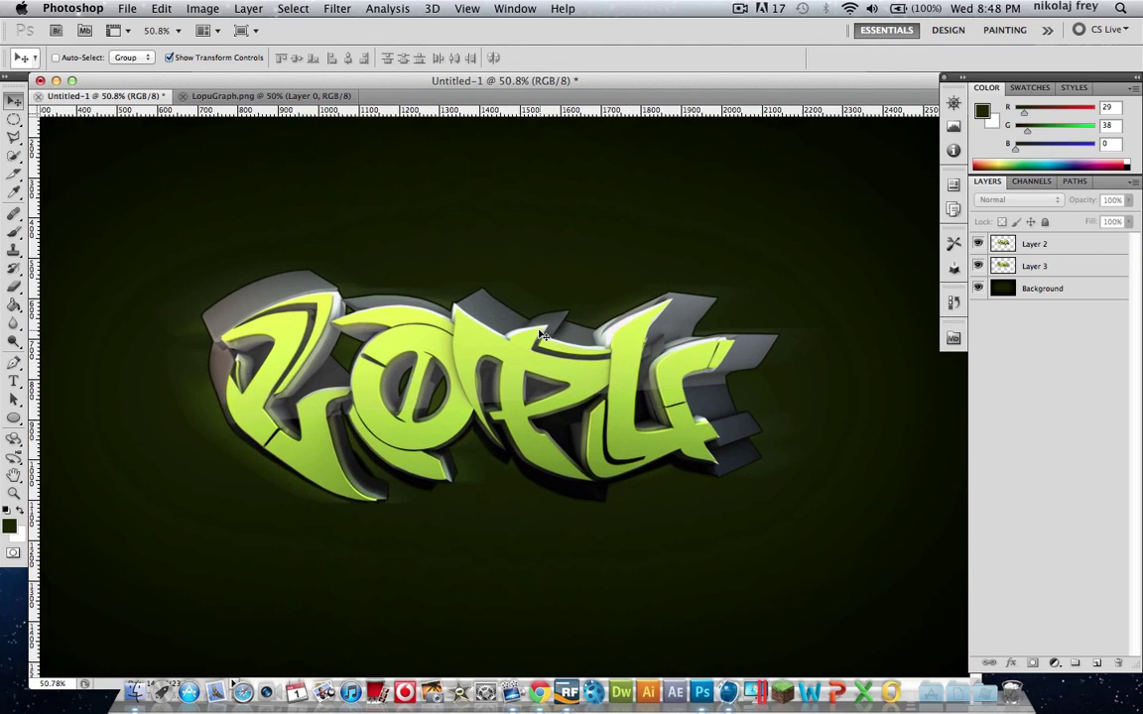
scroll(544, 335, "down", 1)
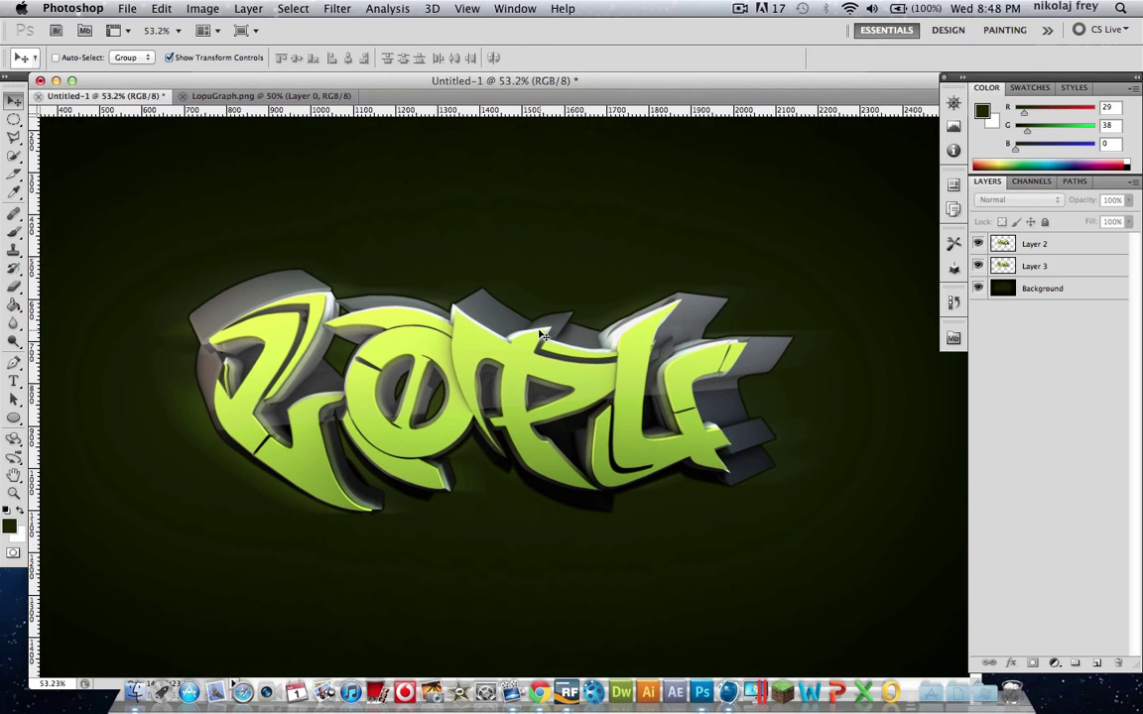
scroll(642, 337, "down", 8)
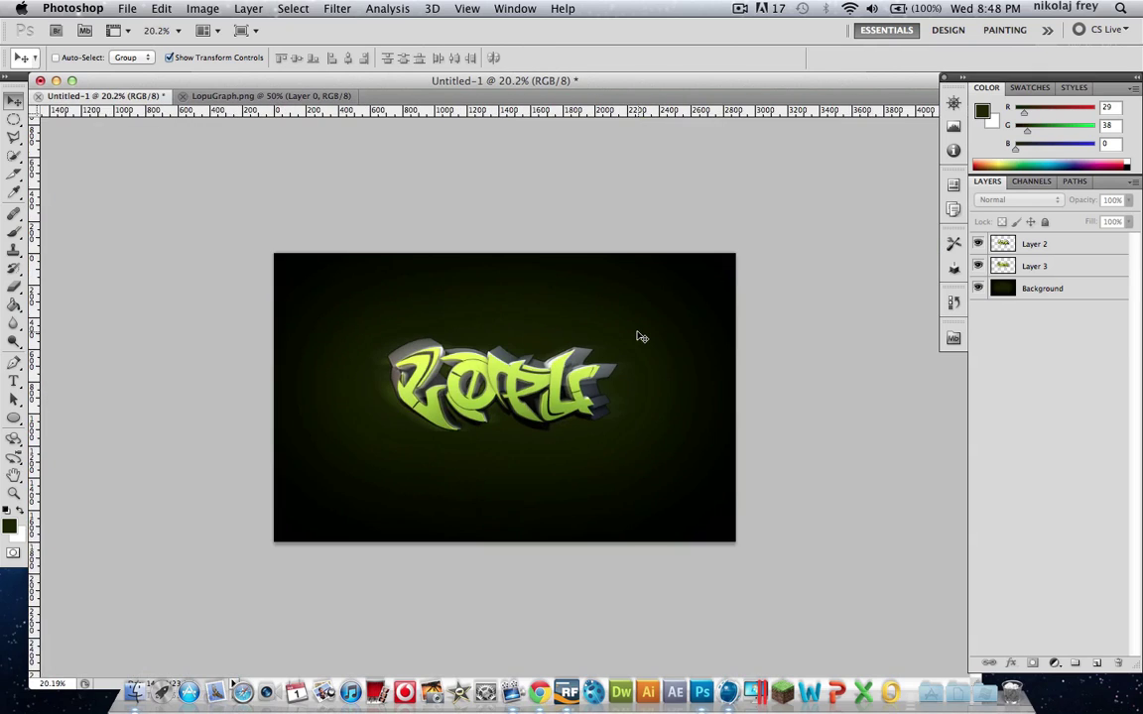
scroll(642, 337, "down", 4)
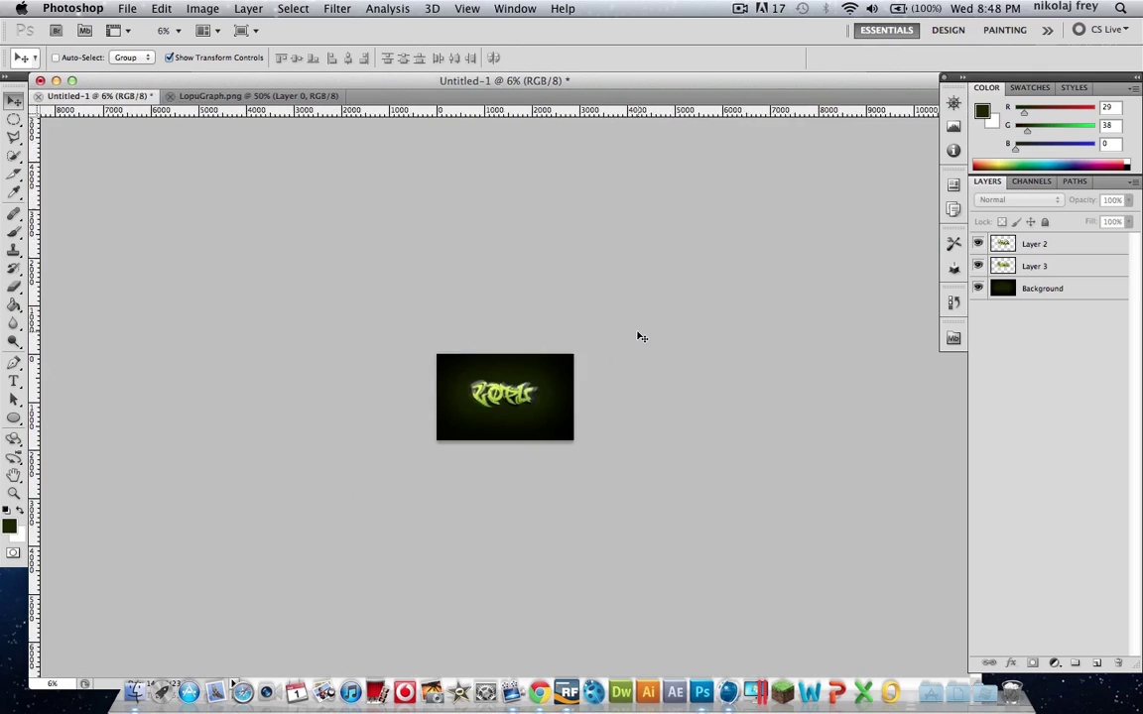
scroll(642, 338, "up", 8)
scroll(642, 337, "down", 1)
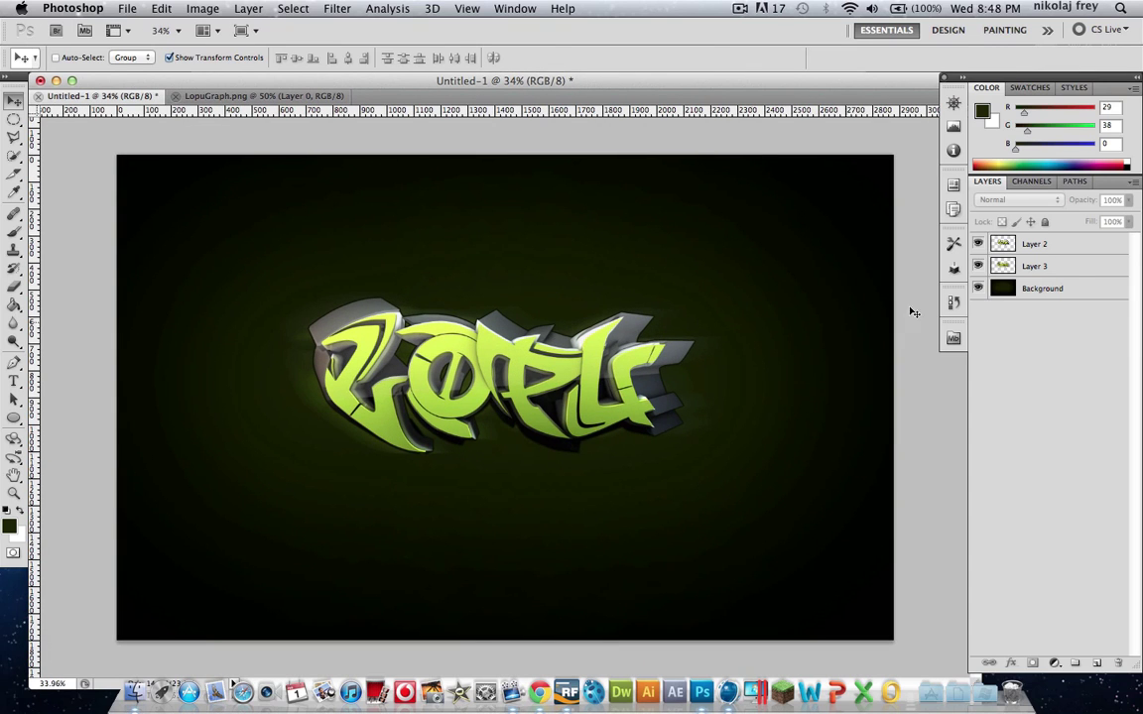
Scale Layer 2 and Layer 3 together to about 129%, center the logo on the canvas and deselect the layers.
left_click(1002, 266)
left_click(1022, 243, "shift")
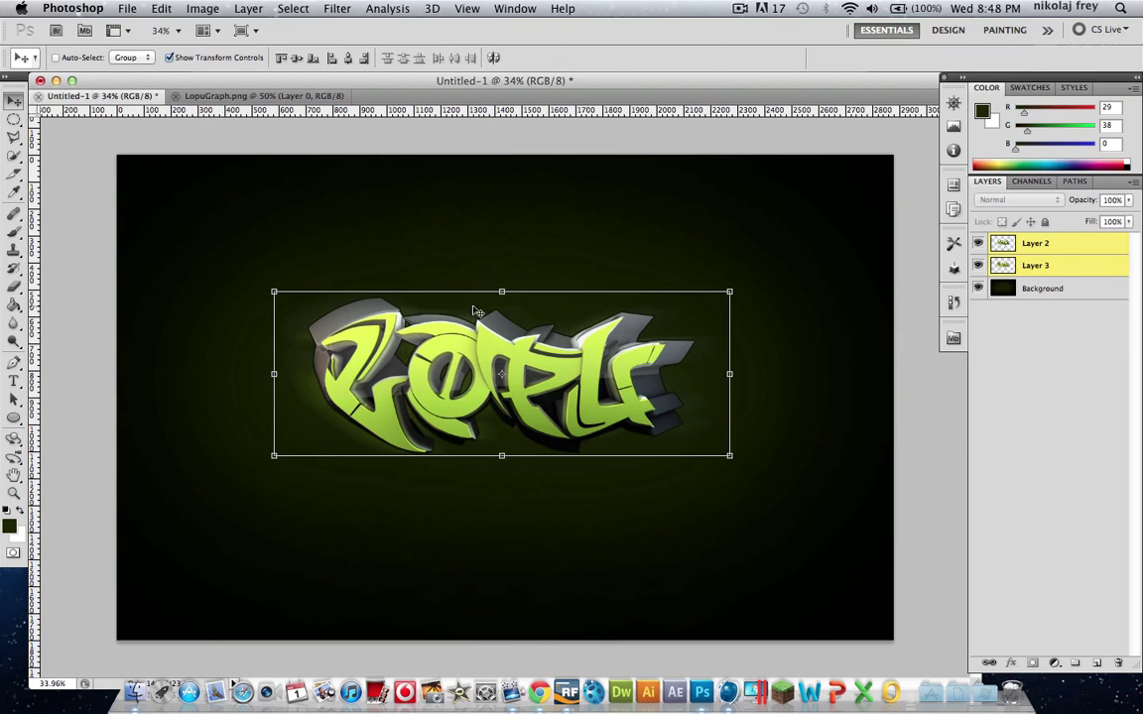
left_click_drag(730, 292, 842, 189)
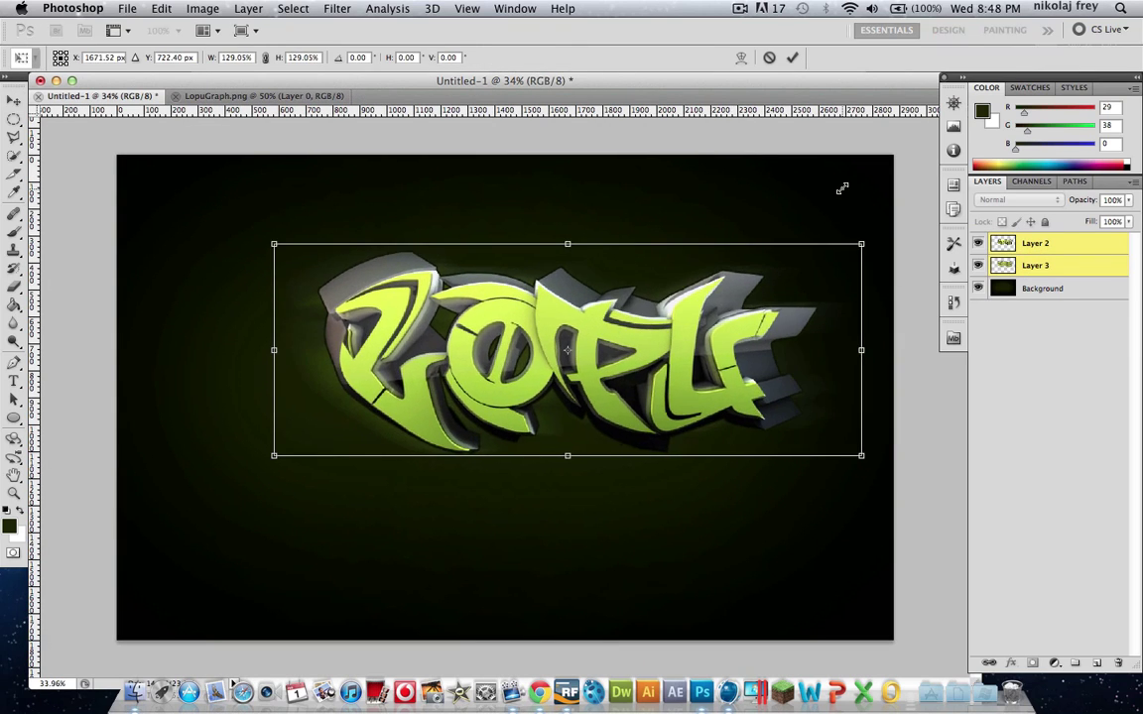
left_click_drag(711, 333, 652, 373)
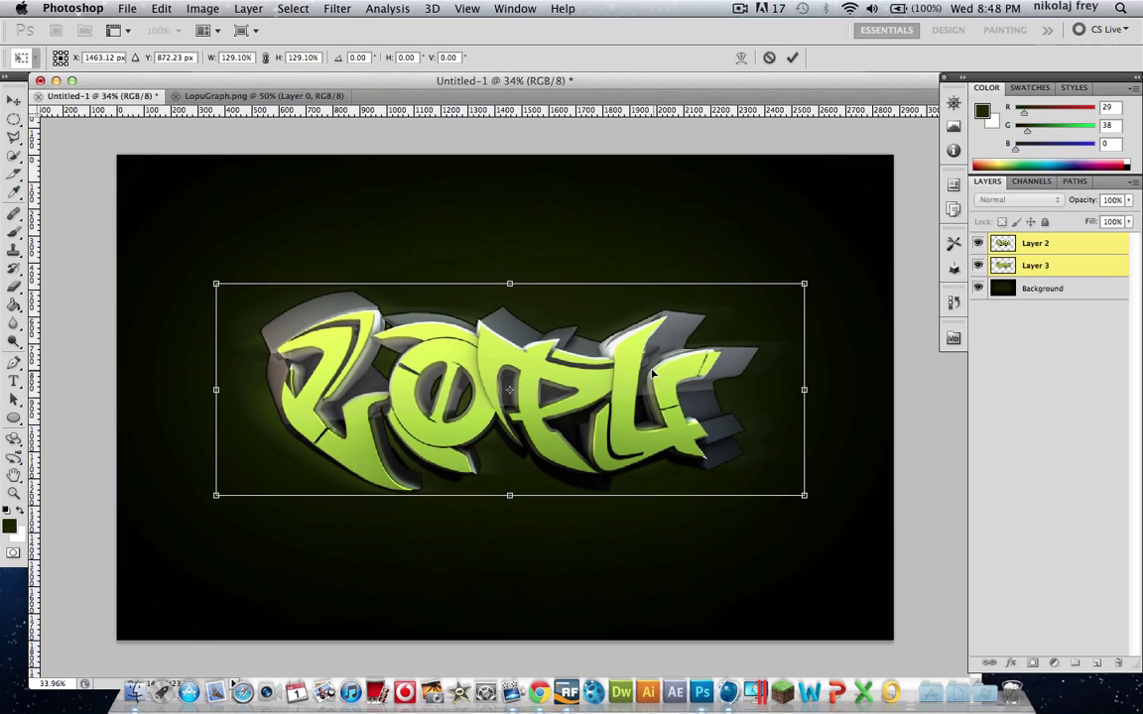
left_click(791, 57)
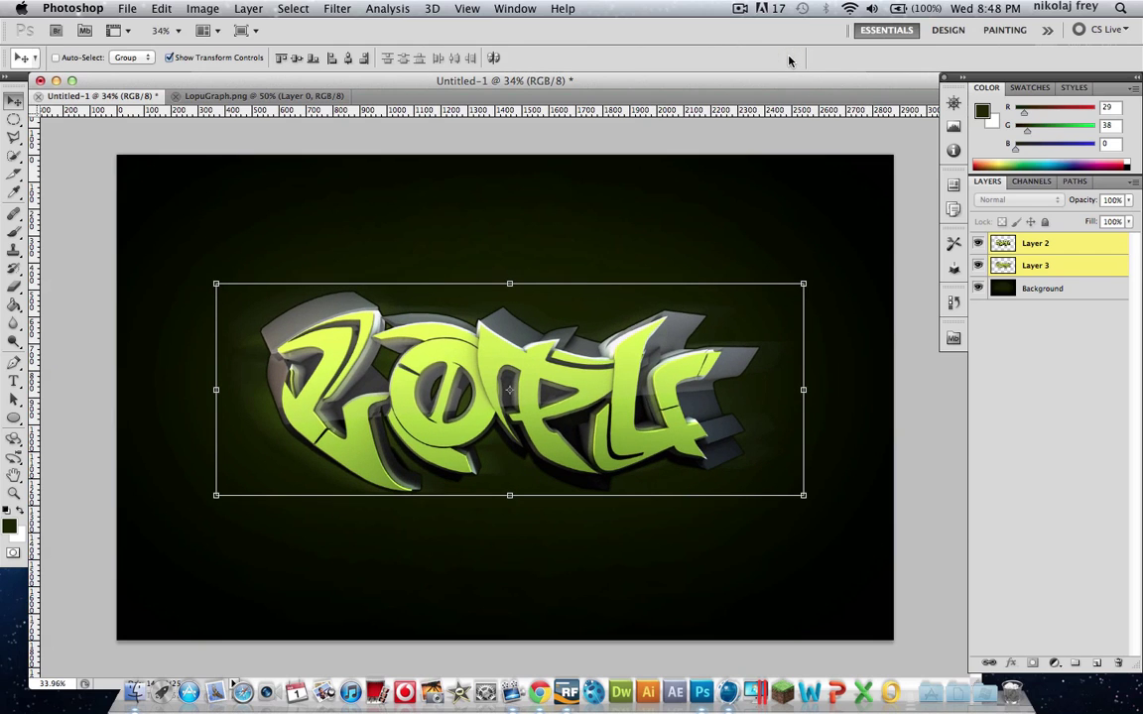
left_click(1002, 401)
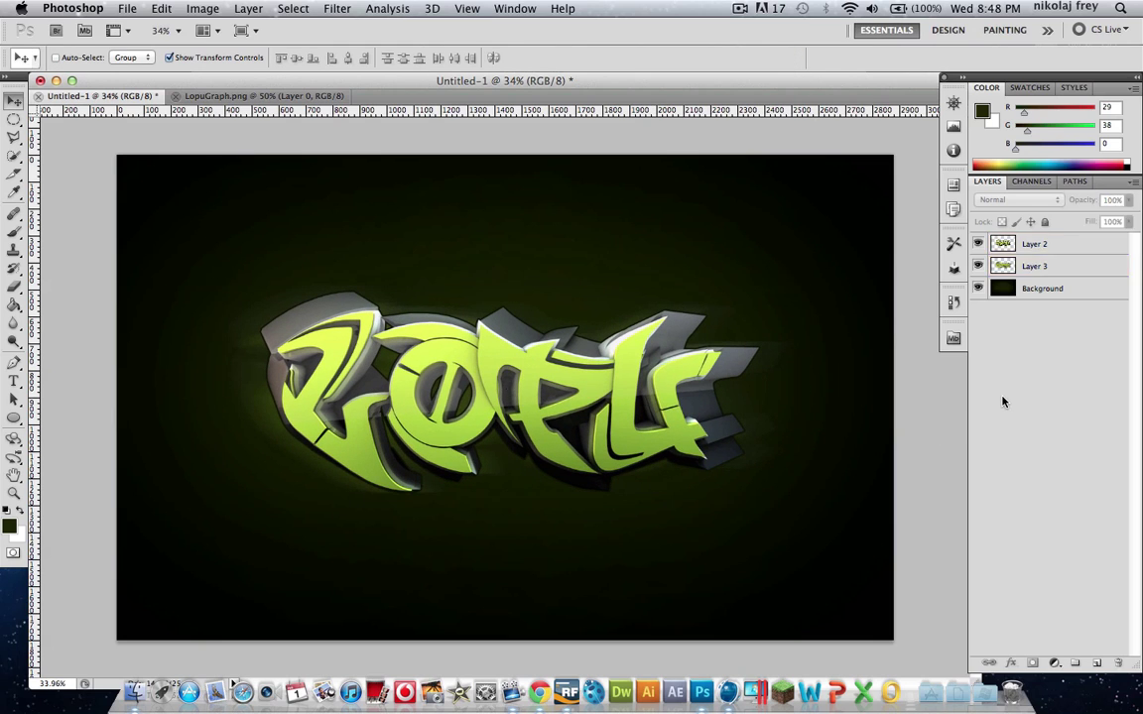